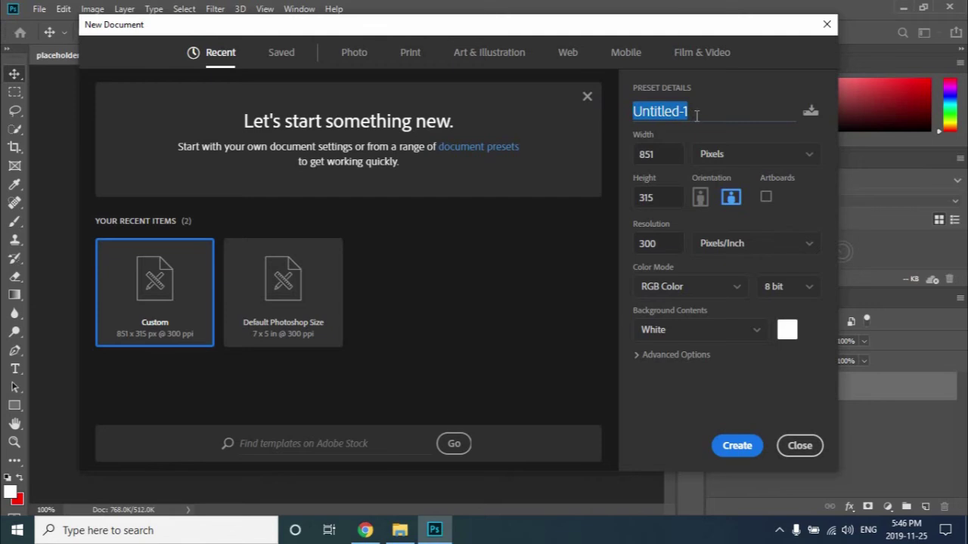
Create an 851 × 315 px document named 'Facebook Fashion Cover Photo' at 72 ppi.
{"action": "type", "text": "Fac"}
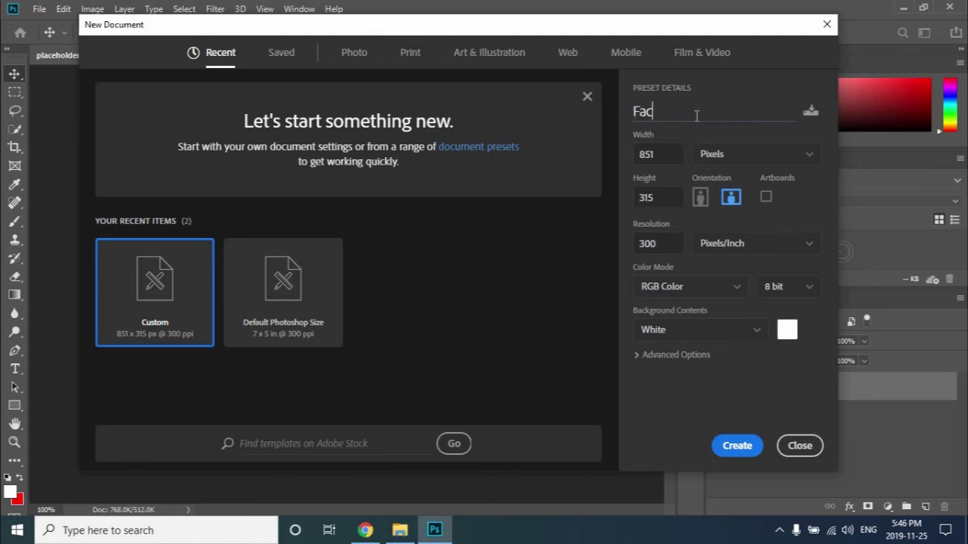
{"action": "type", "text": "ebpp"}
{"action": "type", "text": "k Fashio"}
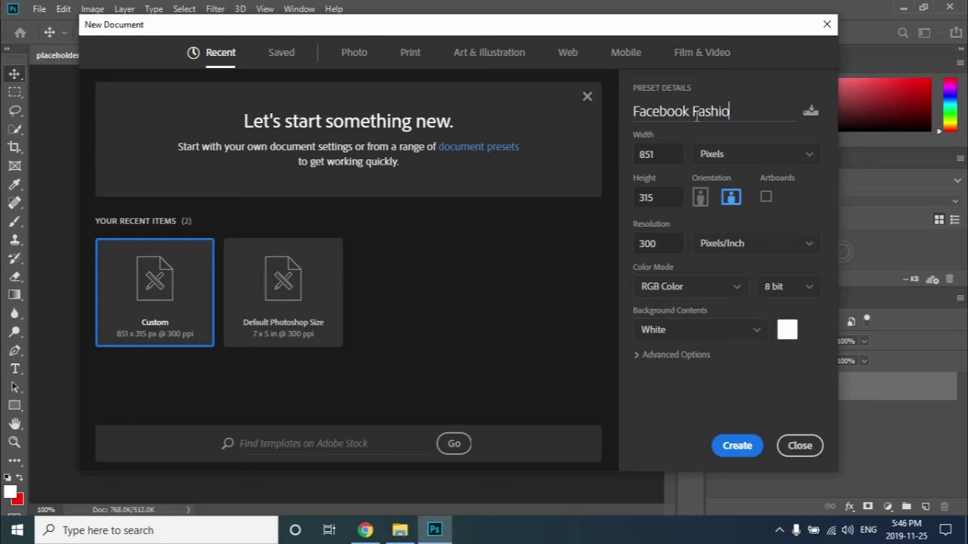
{"action": "type", "text": "n Cover"}
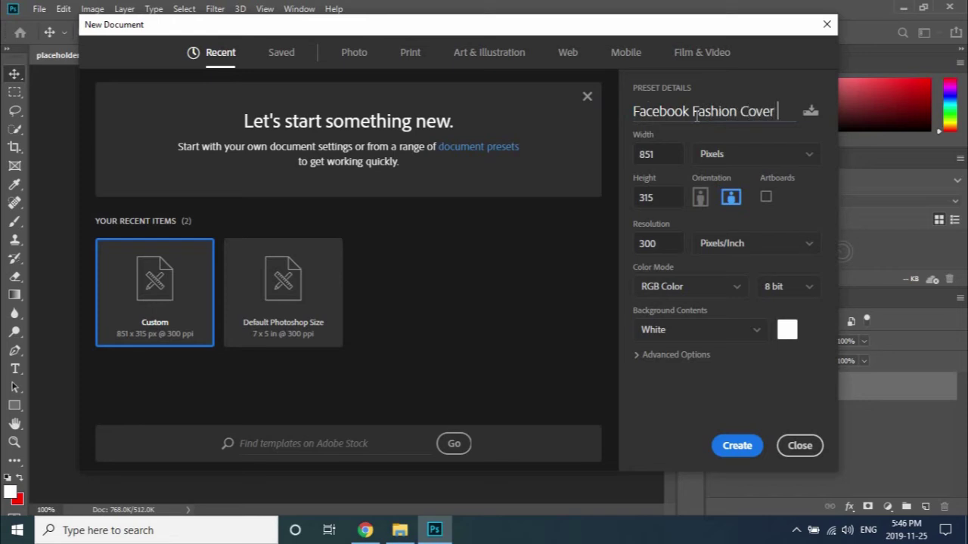
{"action": "type", "text": " Photo"}
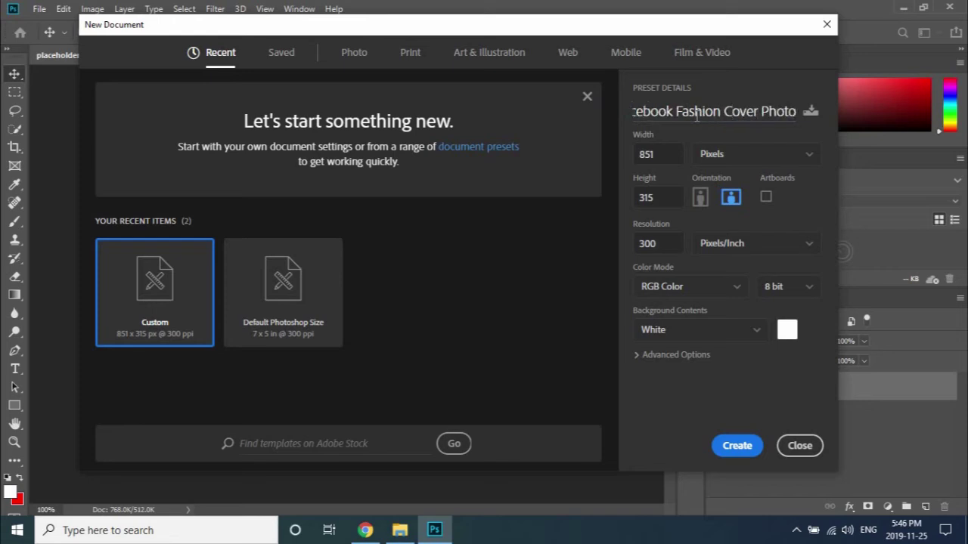
{"action": "left_click", "coordinate": [661, 154]}
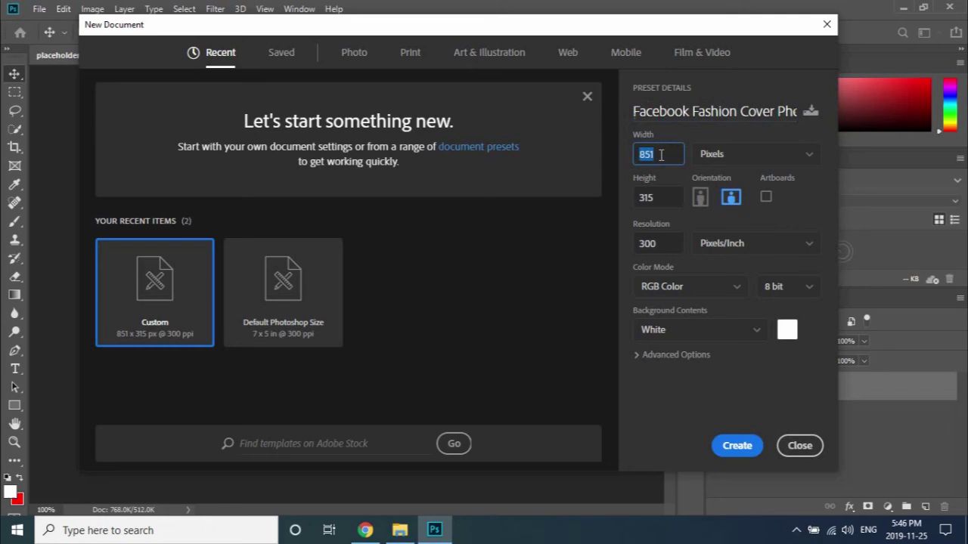
{"action": "left_click", "coordinate": [658, 197]}
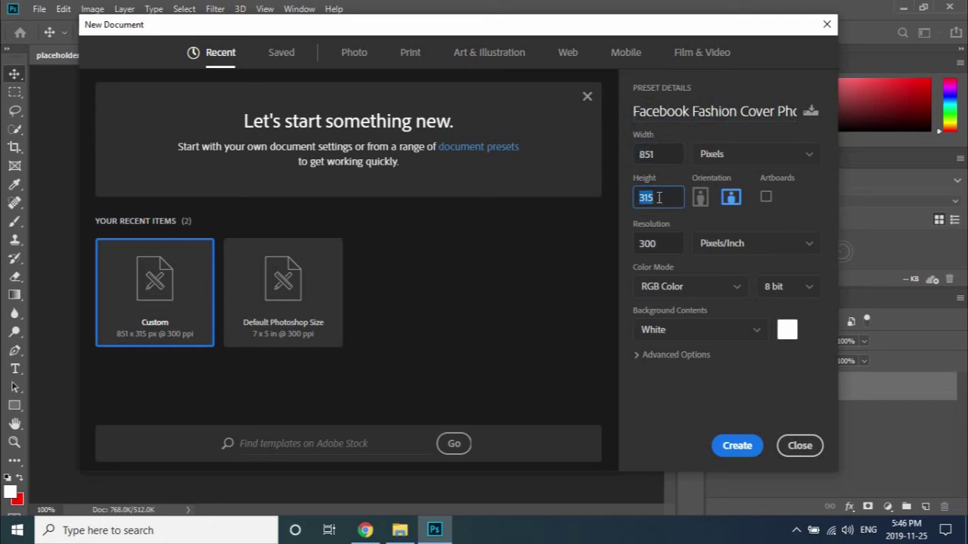
{"action": "left_click", "coordinate": [665, 243]}
{"action": "type", "text": "7"}
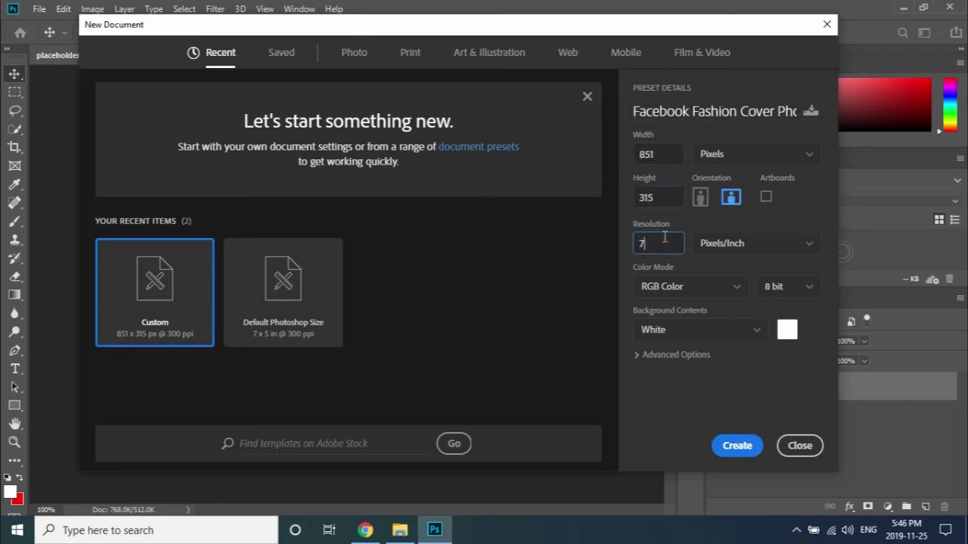
{"action": "type", "text": "2"}
{"action": "left_click", "coordinate": [733, 447]}
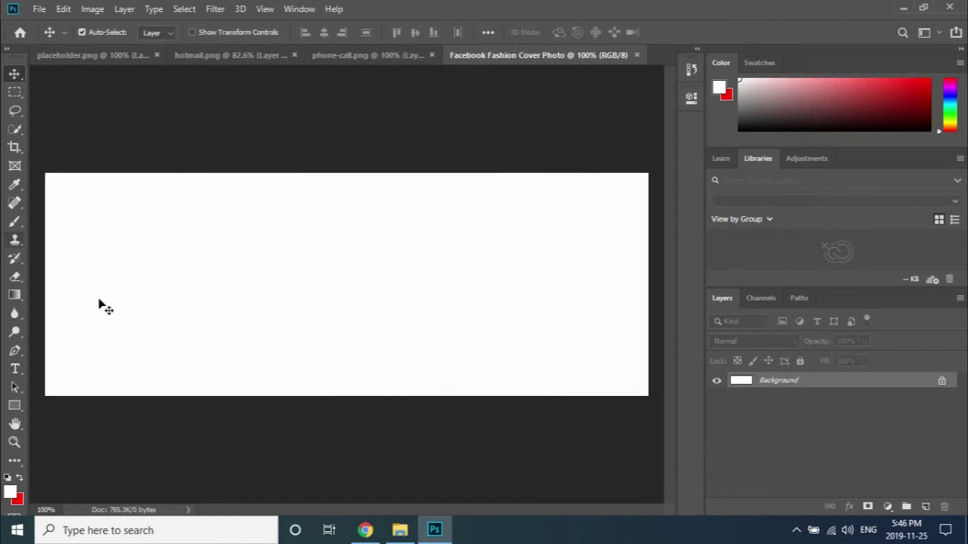
Draw a red-filled 254 × 316 px rectangle covering the canvas's left edge.
{"action": "left_click", "coordinate": [14, 406]}
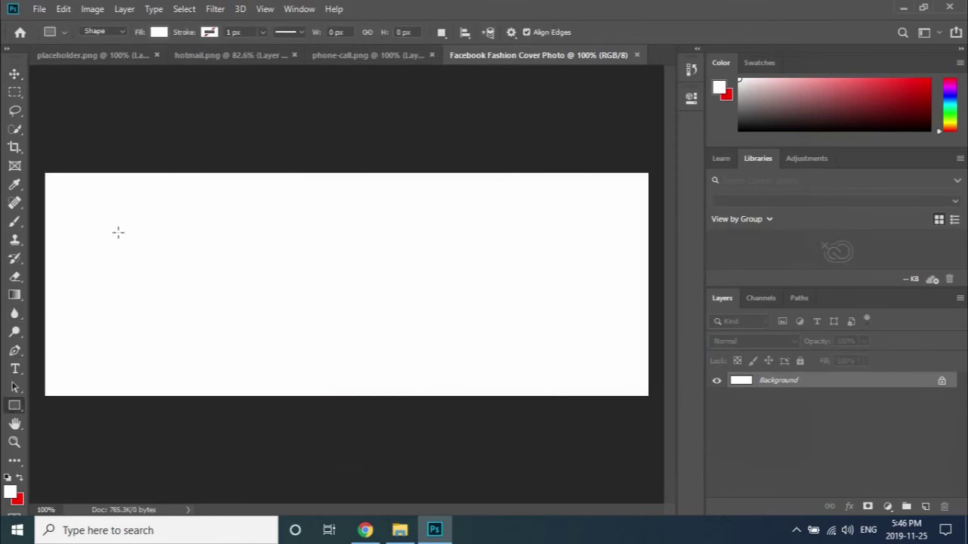
{"action": "left_click_drag", "start_coordinate": [44, 172], "coordinate": [224, 396]}
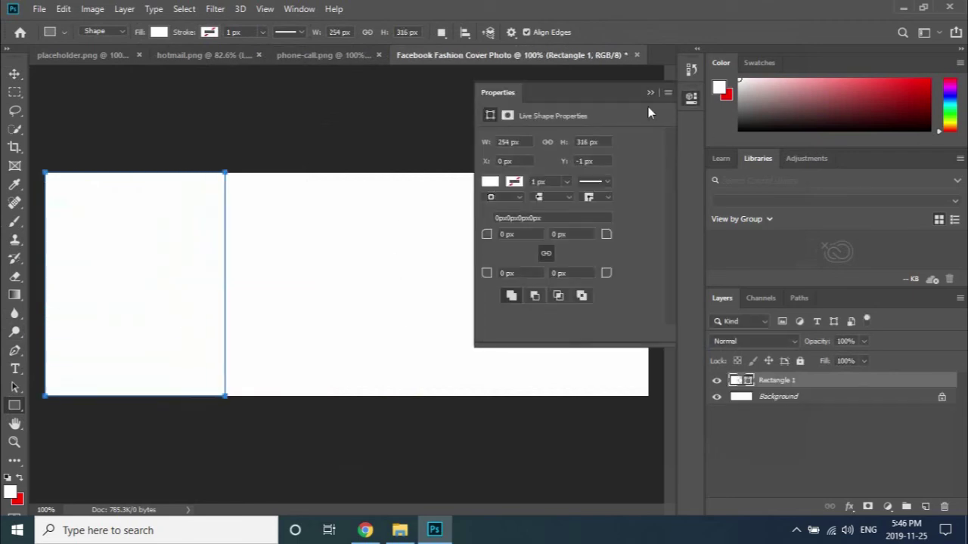
{"action": "left_click", "coordinate": [490, 182]}
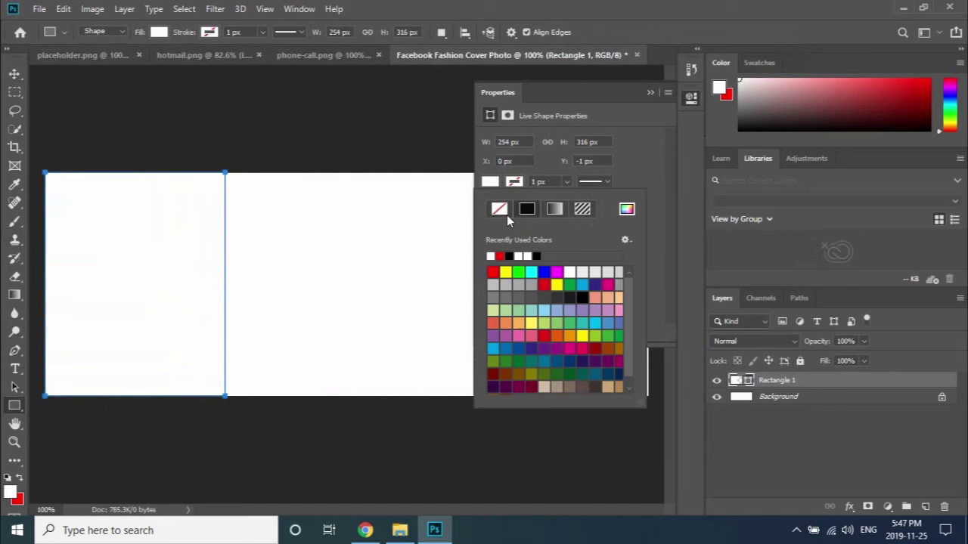
{"action": "left_click", "coordinate": [491, 255]}
{"action": "left_click", "coordinate": [650, 92]}
{"action": "left_click", "coordinate": [650, 93]}
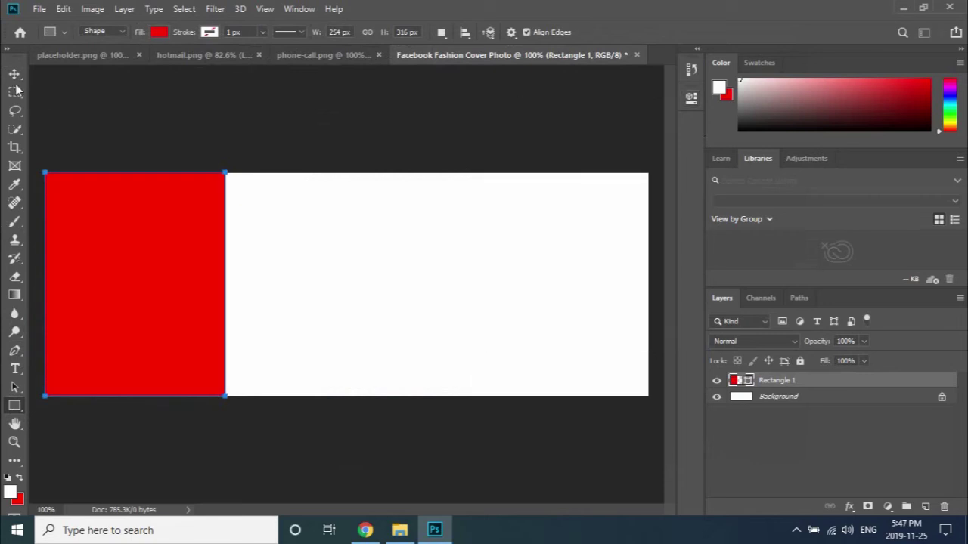
{"action": "left_click", "coordinate": [14, 74]}
{"action": "left_click", "coordinate": [301, 138]}
{"action": "left_click", "coordinate": [162, 287]}
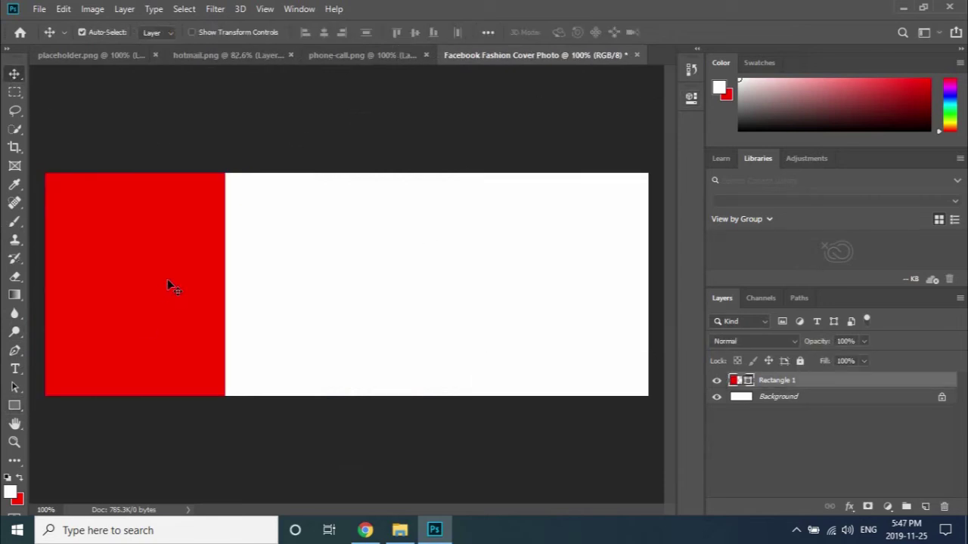
Duplicate the red rectangle, shrink the copy to a small 116 × 96 px box, and copy it below.
{"action": "left_click_drag", "start_coordinate": [184, 285], "coordinate": [362, 288]}
{"action": "key", "text": "ctrl+t"}
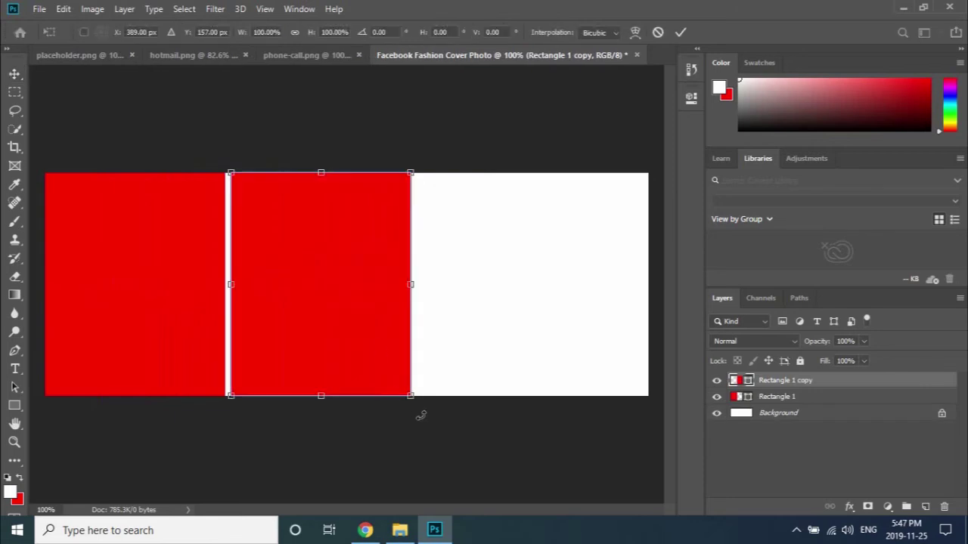
{"action": "left_click_drag", "start_coordinate": [411, 397], "coordinate": [314, 240]}
{"action": "left_click", "coordinate": [679, 34]}
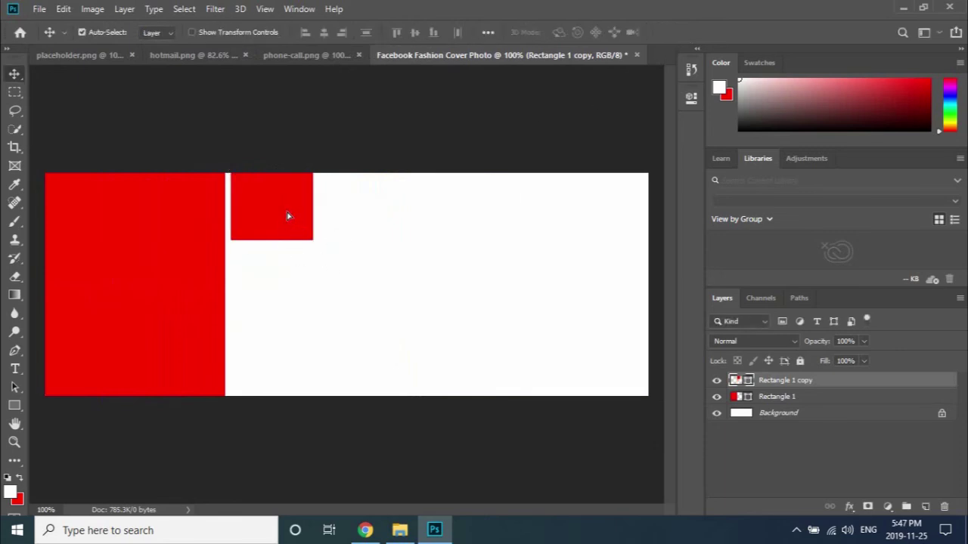
{"action": "left_click_drag", "start_coordinate": [287, 214], "coordinate": [281, 372]}
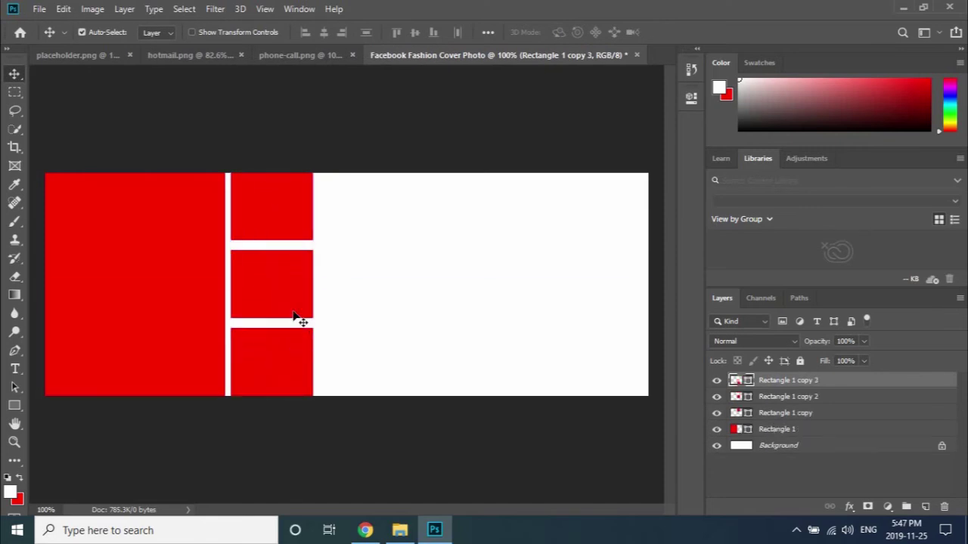
Give the top small rectangle a red 4 px stroke.
{"action": "left_click", "coordinate": [295, 220]}
{"action": "key", "text": "u"}
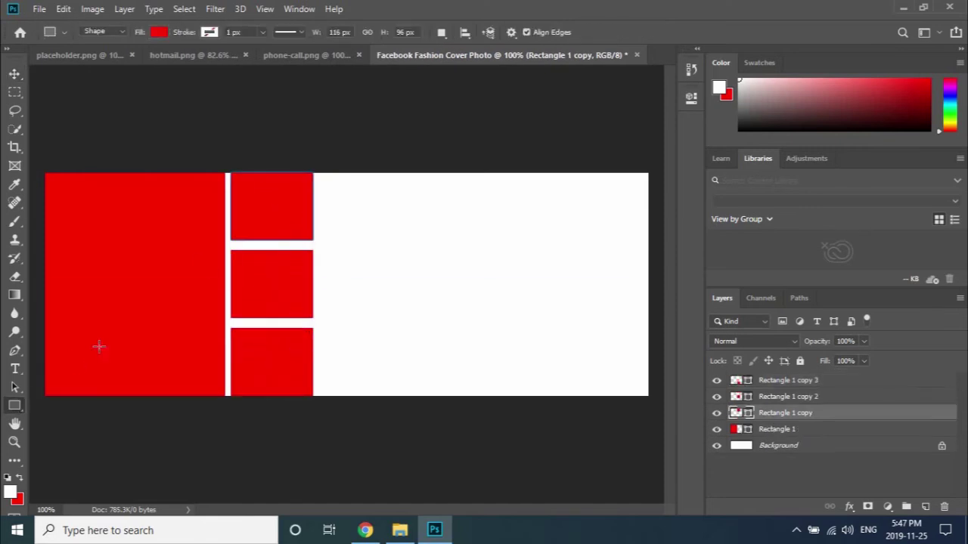
{"action": "left_click", "coordinate": [209, 33]}
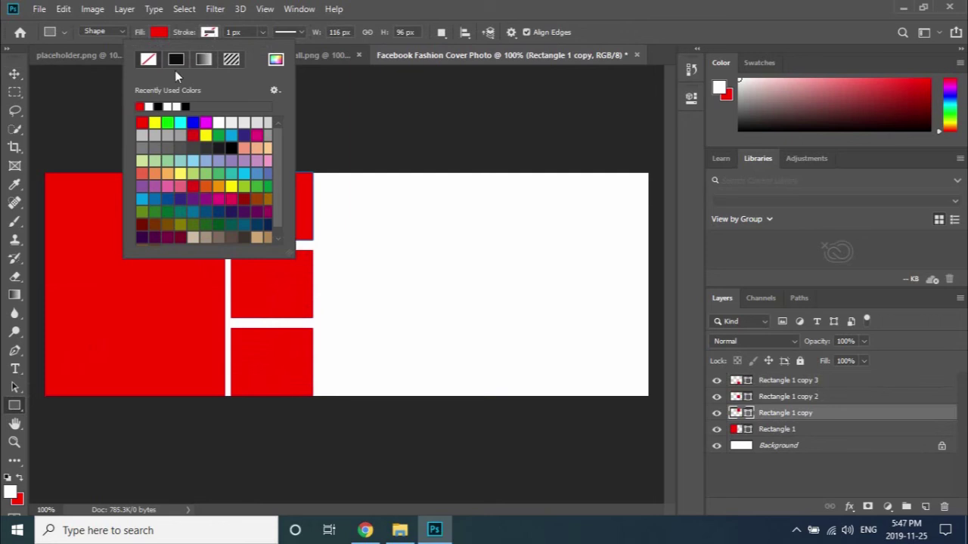
{"action": "left_click", "coordinate": [141, 105]}
{"action": "left_click", "coordinate": [229, 32]}
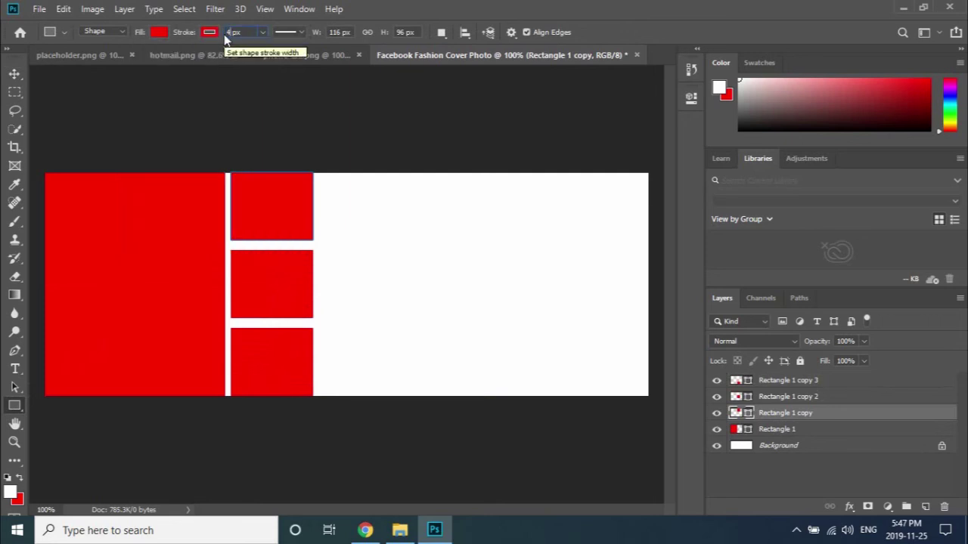
{"action": "type", "text": "4"}
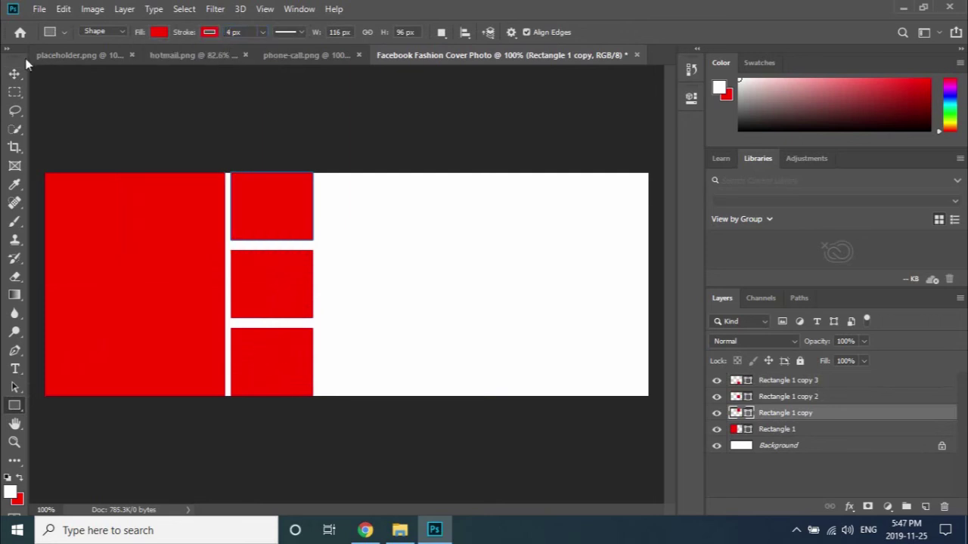
{"action": "left_click", "coordinate": [15, 74]}
Apply the same red 4 px stroke to the bottom small rectangle.
{"action": "left_click", "coordinate": [263, 356]}
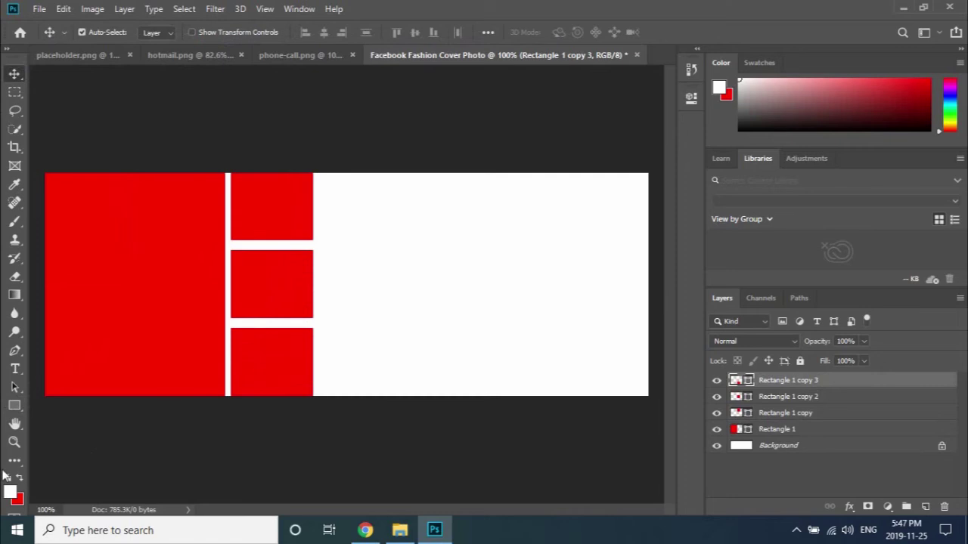
{"action": "left_click", "coordinate": [15, 406]}
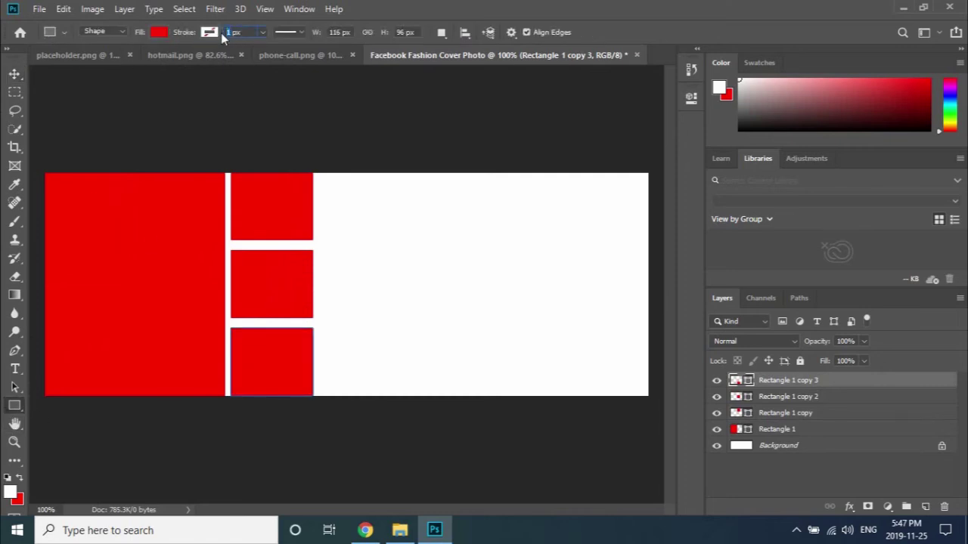
{"action": "key", "text": "Return"}
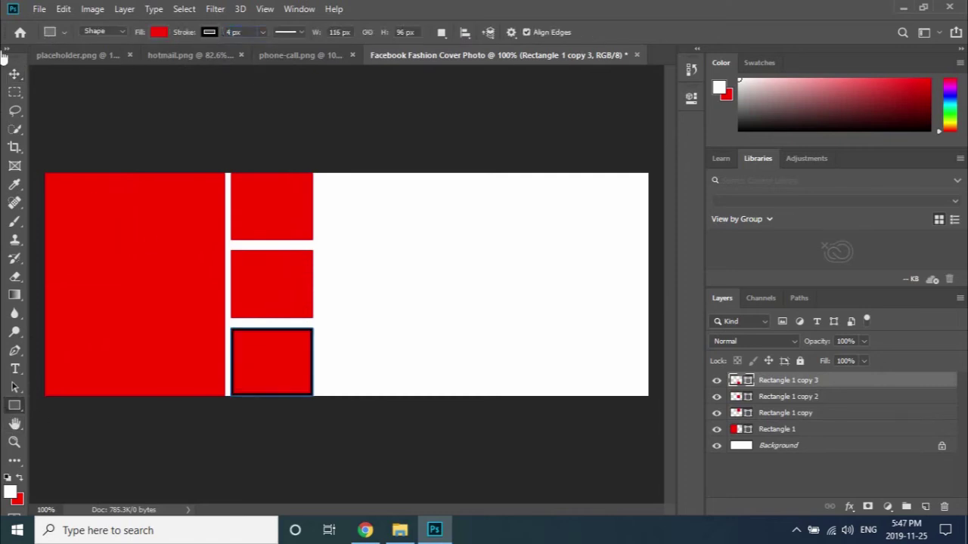
{"action": "left_click", "coordinate": [160, 32]}
{"action": "left_click", "coordinate": [210, 32]}
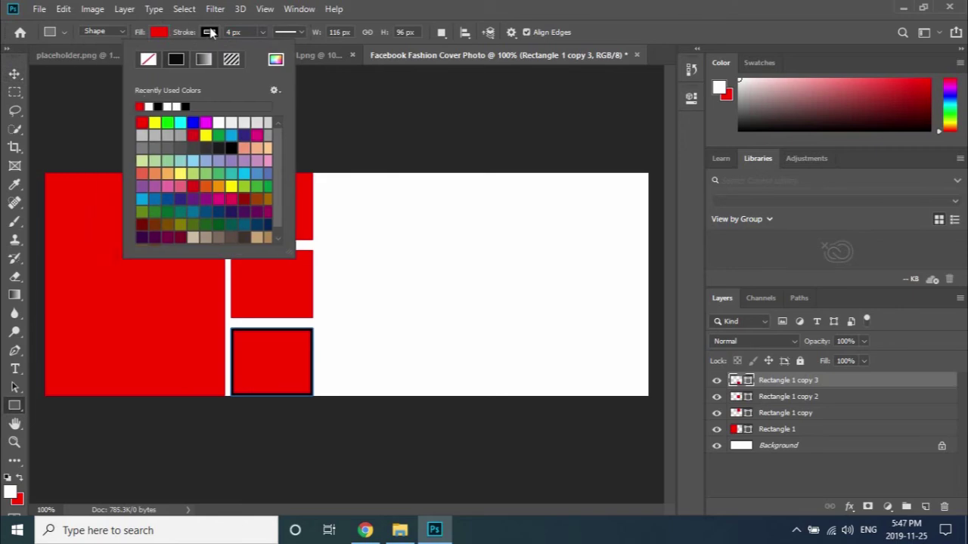
{"action": "left_click", "coordinate": [141, 106]}
{"action": "left_click", "coordinate": [15, 74]}
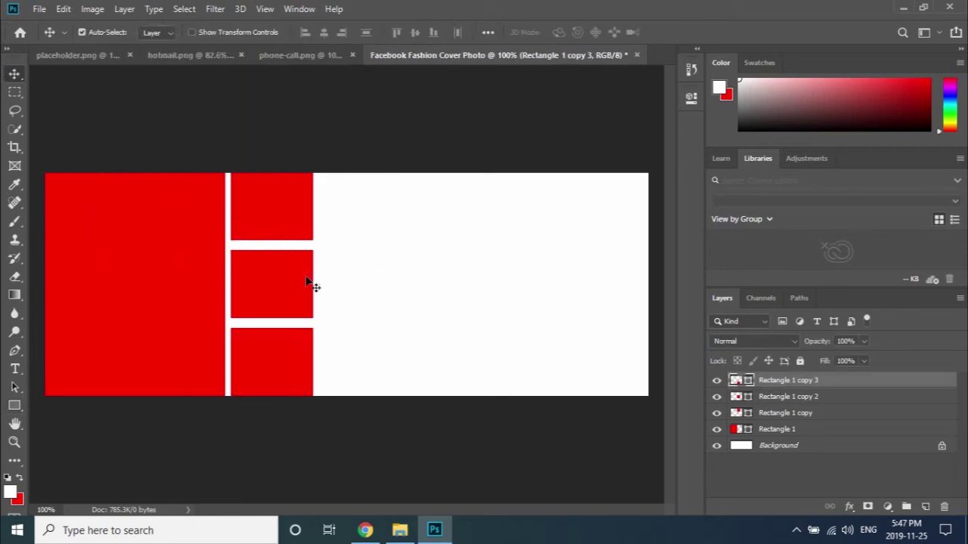
Duplicate the large red rectangle to the right edge and narrow it into a strip.
{"action": "left_click_drag", "start_coordinate": [195, 242], "coordinate": [586, 260]}
{"action": "key", "text": "ctrl+t"}
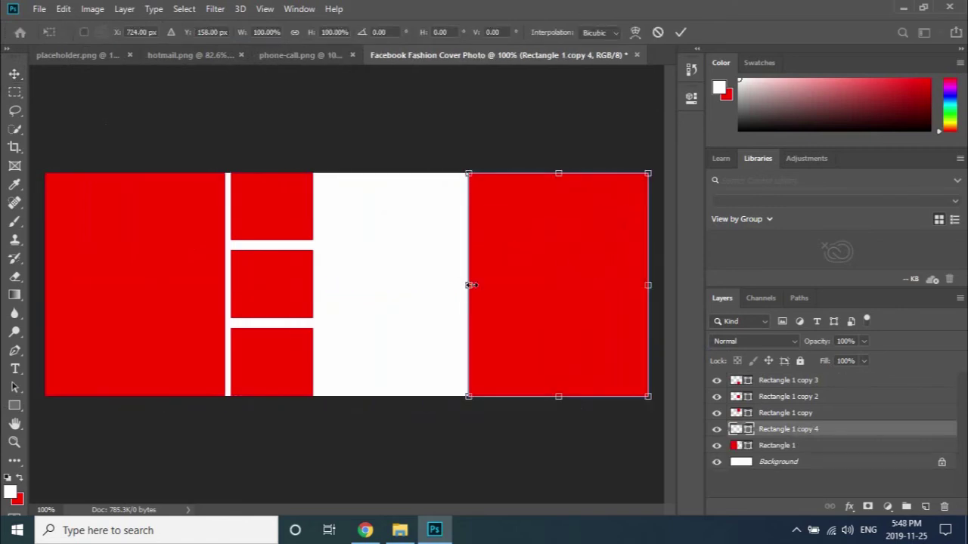
{"action": "left_click_drag", "start_coordinate": [469, 285], "coordinate": [580, 292]}
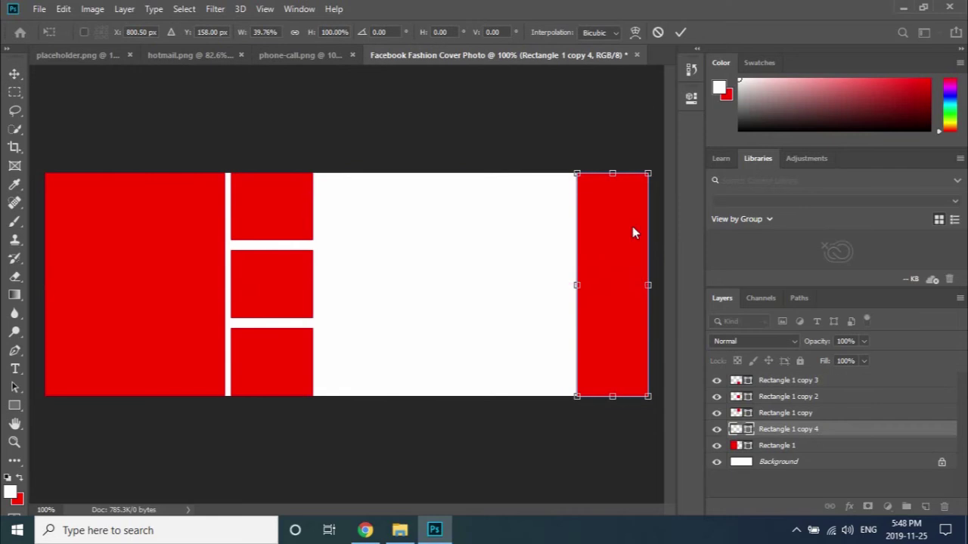
{"action": "left_click", "coordinate": [679, 33]}
Duplicate the large rectangle again and stretch the copy to fill the remaining right area.
{"action": "left_click", "coordinate": [192, 277]}
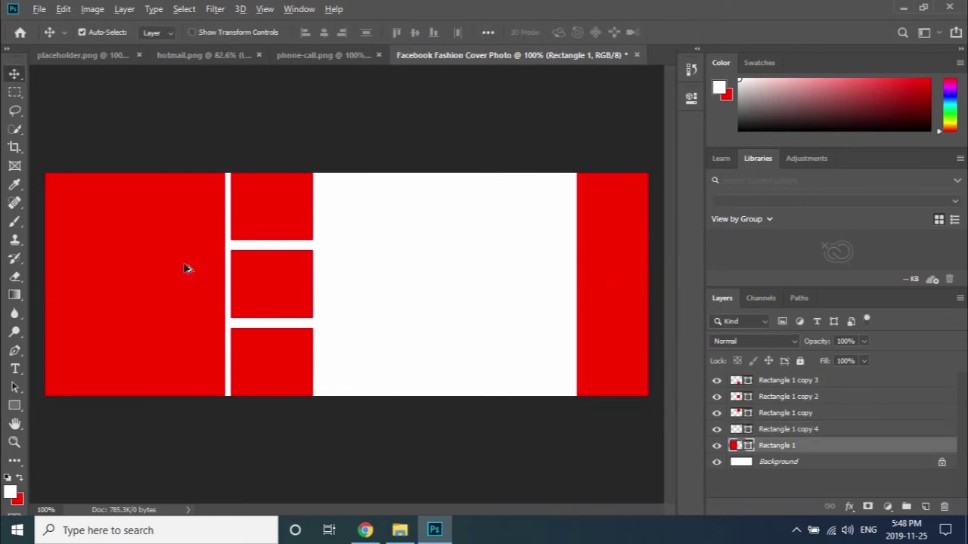
{"action": "left_click_drag", "start_coordinate": [188, 269], "coordinate": [538, 270]}
{"action": "key", "text": "ctrl+t"}
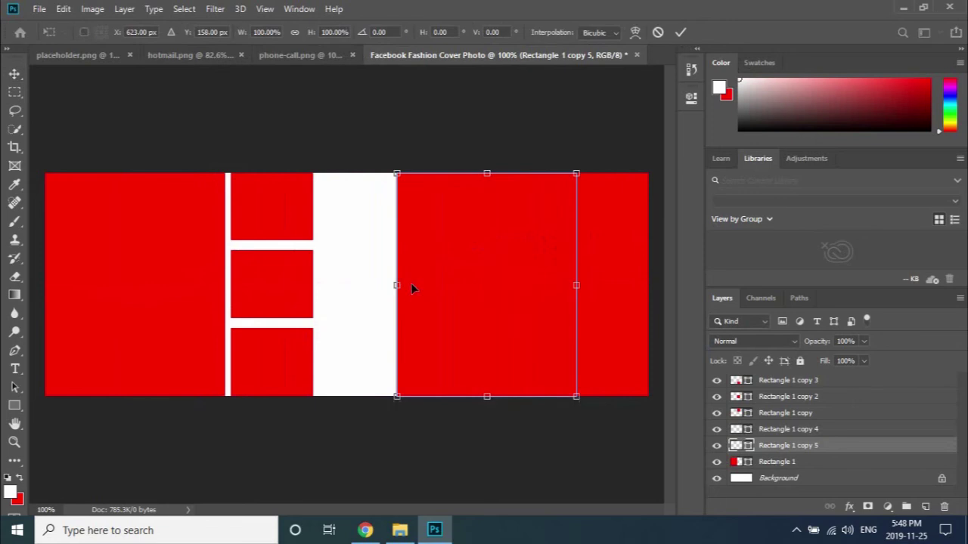
{"action": "left_click_drag", "start_coordinate": [394, 285], "coordinate": [321, 282]}
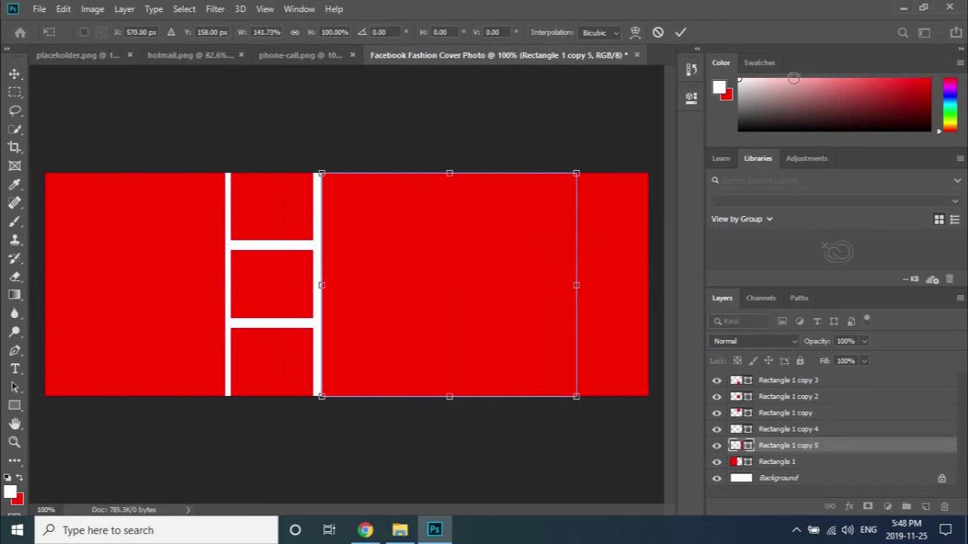
{"action": "left_click", "coordinate": [680, 32]}
{"action": "left_click", "coordinate": [354, 157]}
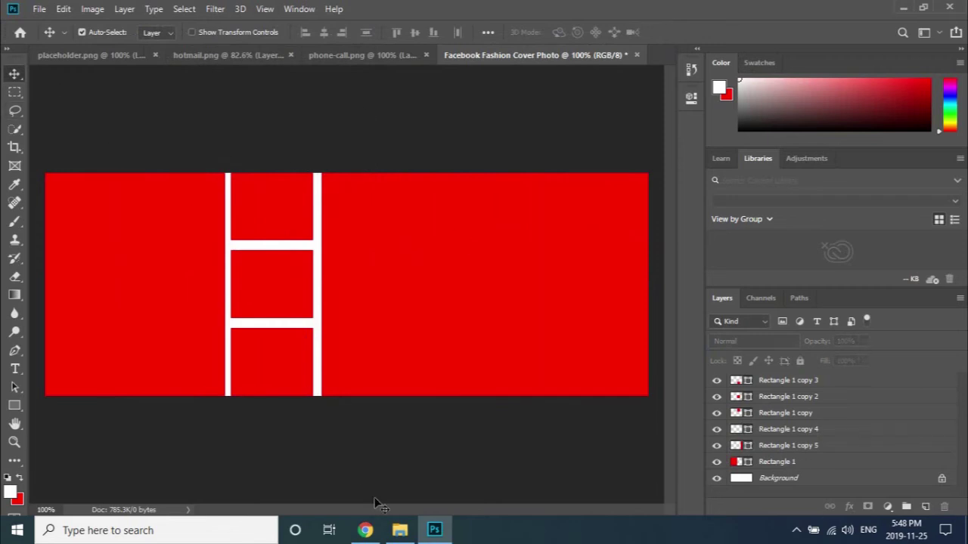
{"action": "left_click", "coordinate": [399, 465]}
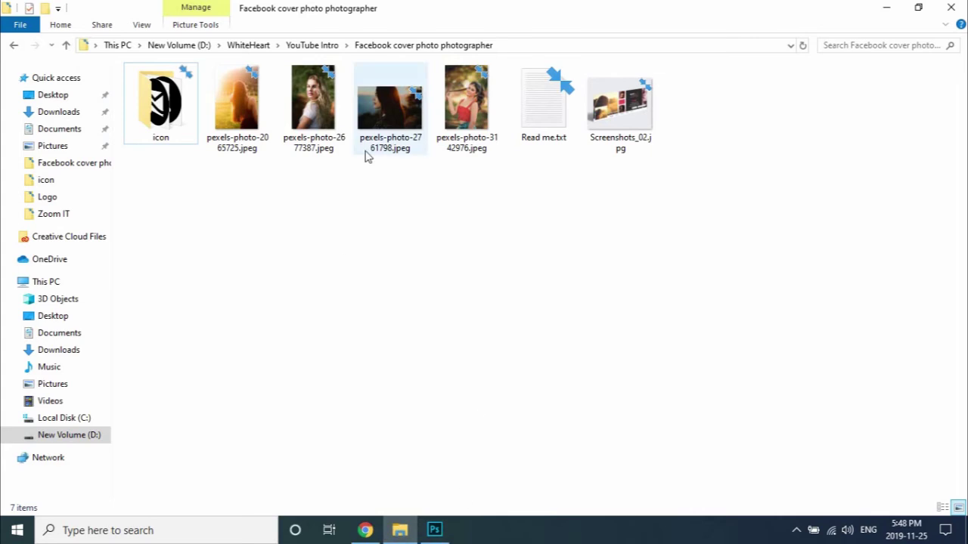
Drag pexels-photo-2065725.jpeg from the photo folder into the Photoshop cover document.
{"action": "left_click_drag", "start_coordinate": [238, 121], "coordinate": [145, 309]}
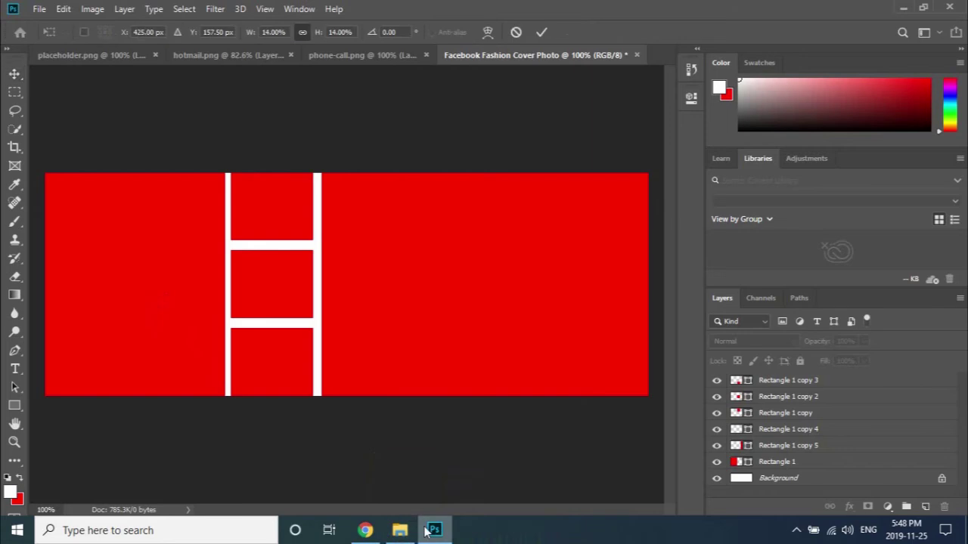
Place the backlit photo at the left, move its layer above Rectangle 1, and clip it.
{"action": "left_click", "coordinate": [386, 533]}
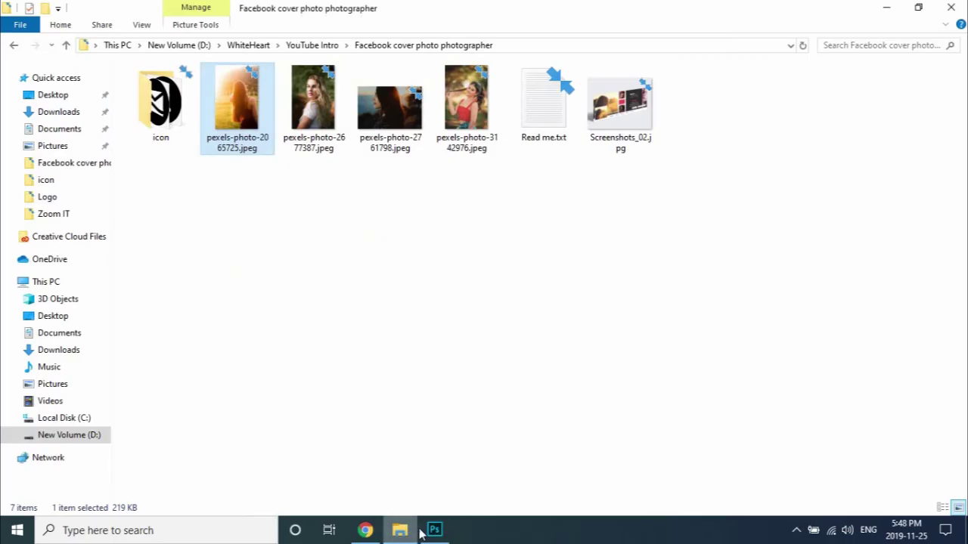
{"action": "left_click", "coordinate": [434, 529]}
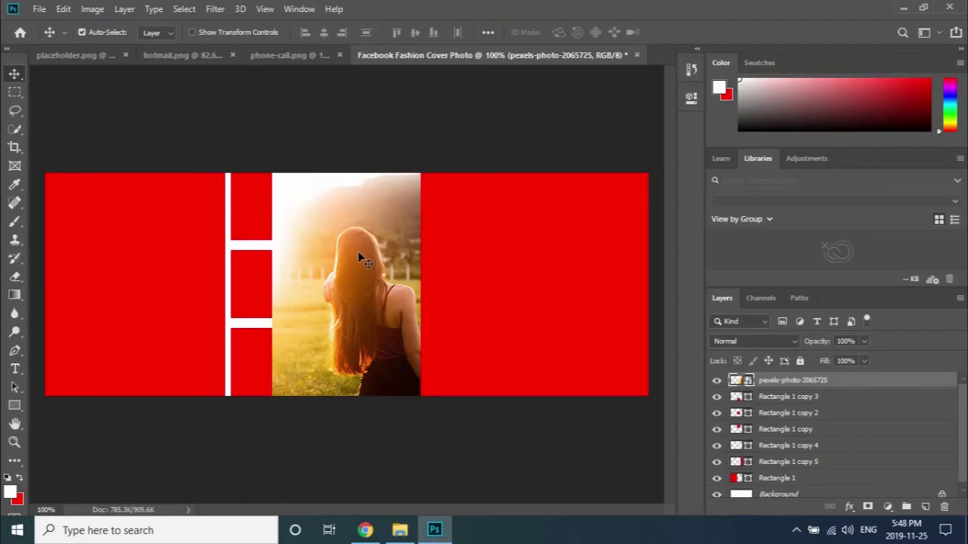
{"action": "left_click_drag", "start_coordinate": [357, 251], "coordinate": [134, 249]}
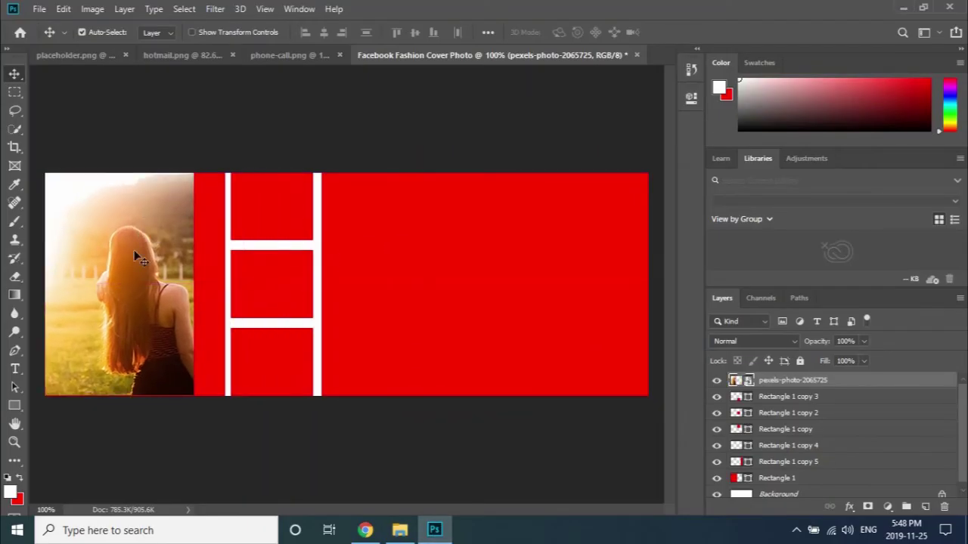
{"action": "left_click_drag", "start_coordinate": [816, 381], "coordinate": [816, 466]}
{"action": "right_click", "coordinate": [811, 469]}
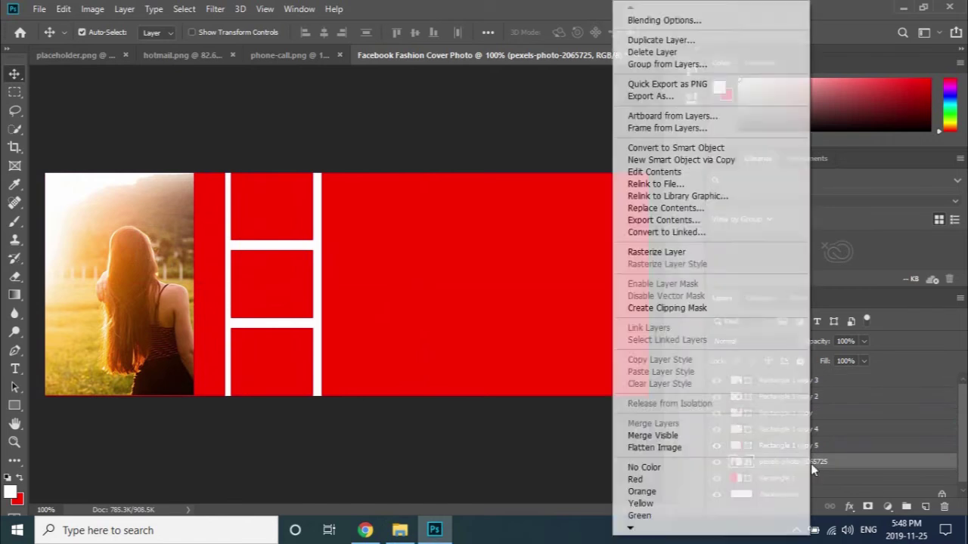
{"action": "left_click", "coordinate": [706, 309]}
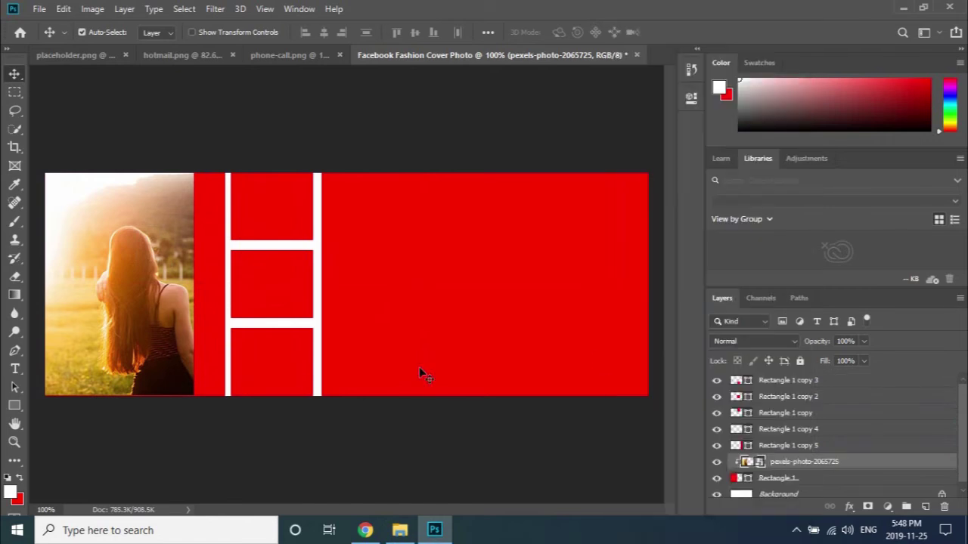
Enlarge the clipped backlit photo to 19.70% so it fills the left panel.
{"action": "key", "text": "ctrl+t"}
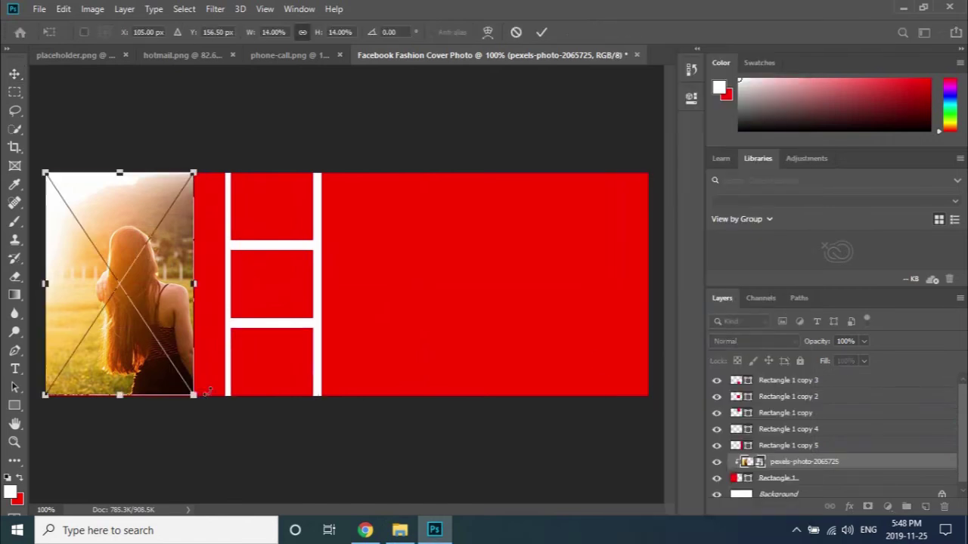
{"action": "left_click_drag", "start_coordinate": [195, 396], "coordinate": [247, 433]}
{"action": "left_click_drag", "start_coordinate": [44, 172], "coordinate": [12, 134]}
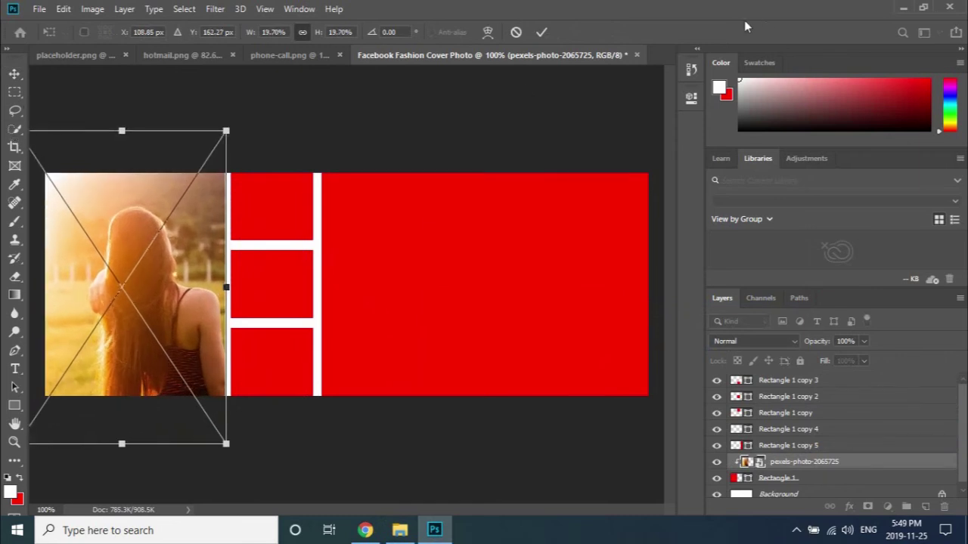
{"action": "left_click", "coordinate": [544, 33]}
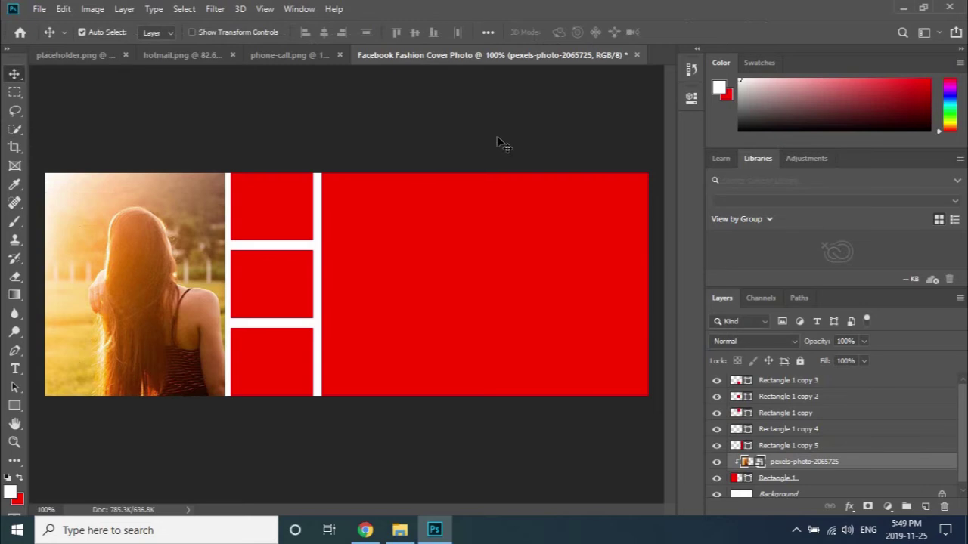
Preview pexels-photo-3142976.jpeg, then drag it into the Photoshop cover document.
{"action": "left_click", "coordinate": [399, 530]}
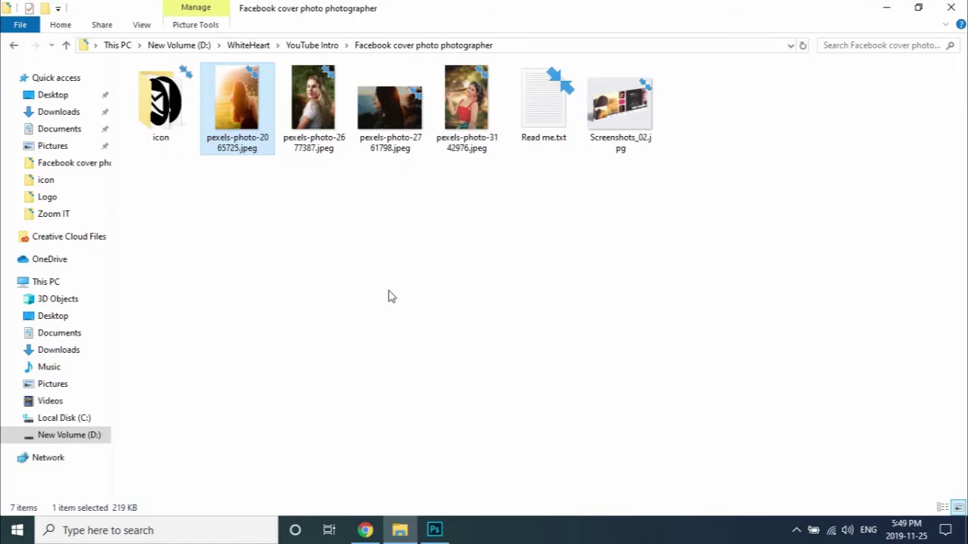
{"action": "left_click", "coordinate": [314, 114]}
{"action": "left_click", "coordinate": [468, 129]}
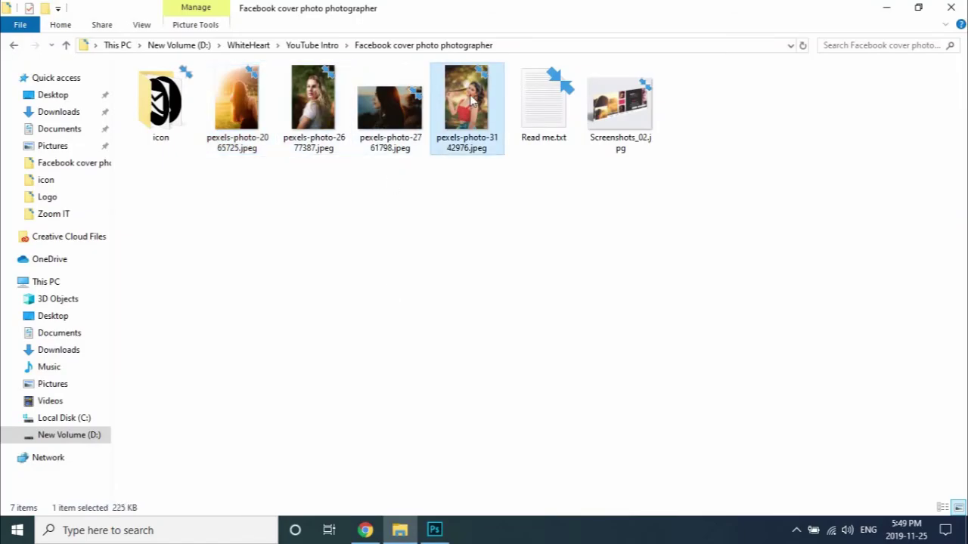
{"action": "double_click", "coordinate": [472, 161]}
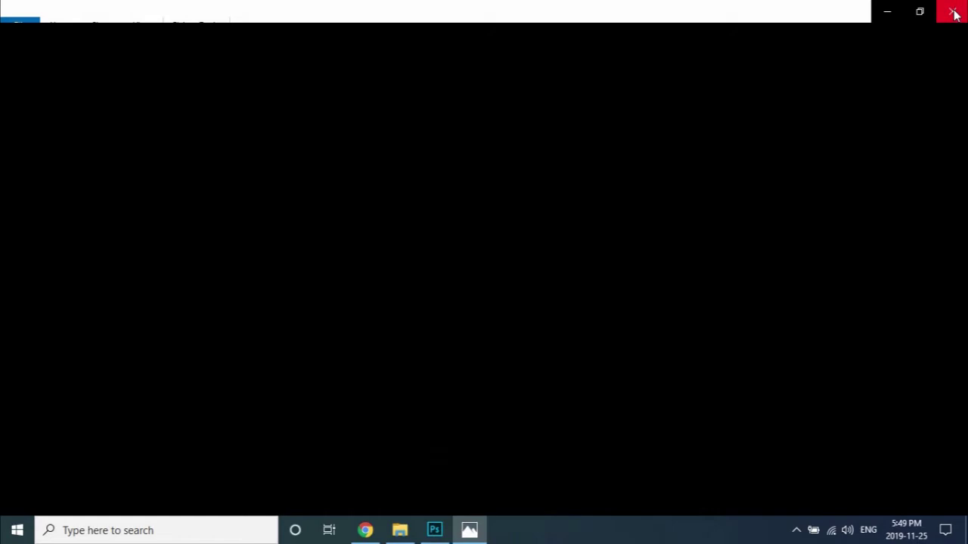
{"action": "left_click", "coordinate": [954, 13]}
{"action": "left_click_drag", "start_coordinate": [463, 97], "coordinate": [283, 206]}
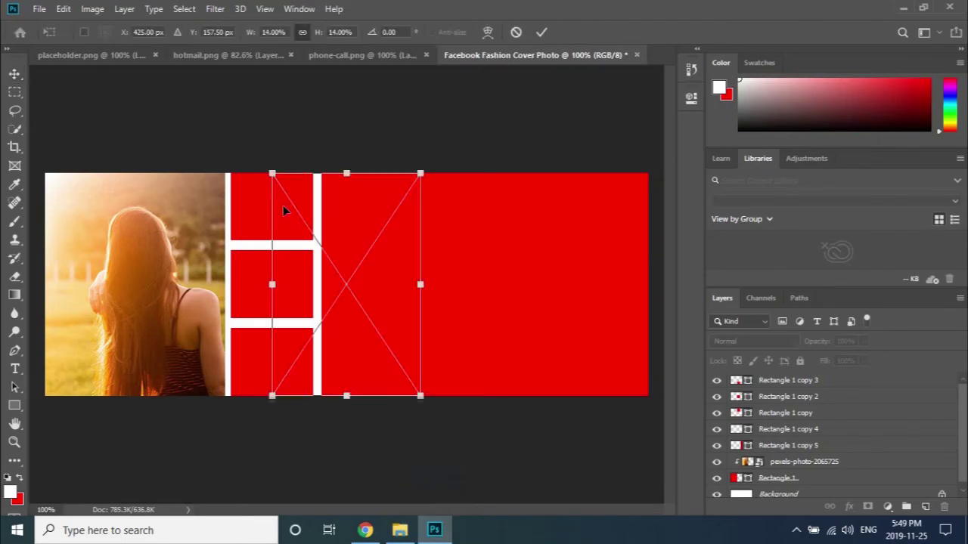
Place pexels-photo-3142976 just above Rectangle 1 copy in the layers and shift it left.
{"action": "left_click", "coordinate": [540, 33]}
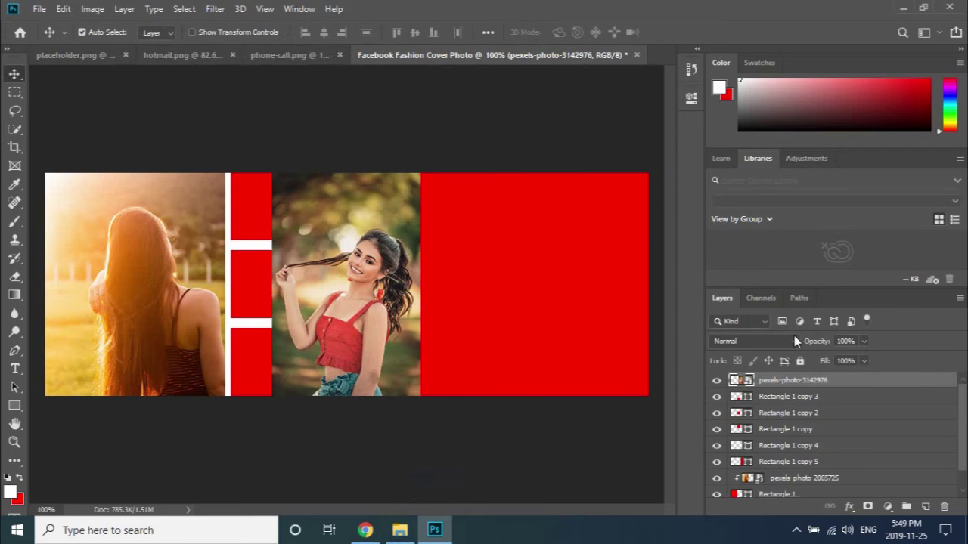
{"action": "left_click_drag", "start_coordinate": [779, 381], "coordinate": [779, 421]}
{"action": "left_click_drag", "start_coordinate": [353, 249], "coordinate": [300, 200]}
{"action": "key", "text": "ctrl+t"}
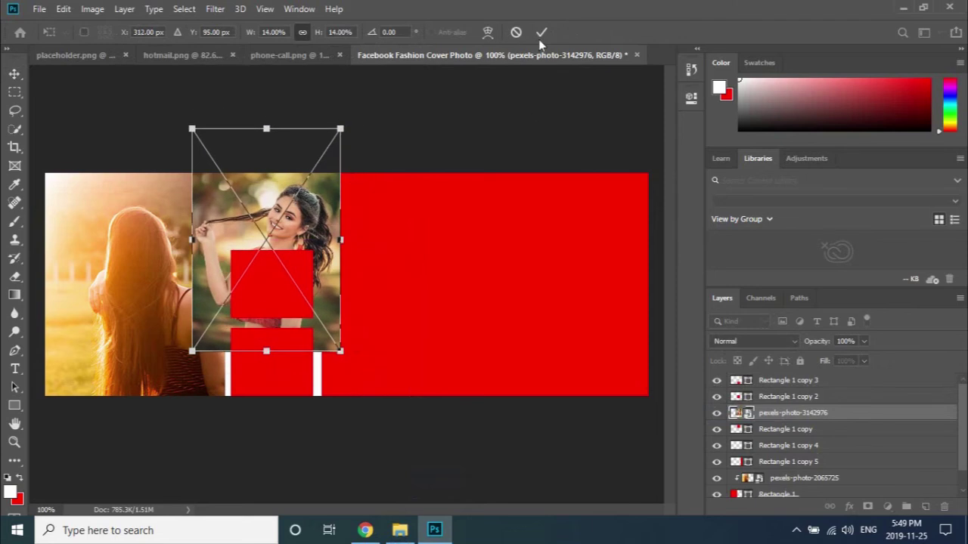
{"action": "left_click", "coordinate": [541, 32]}
Clip the smiling woman's photo into the top small frame and scale it to 11.85%.
{"action": "right_click", "coordinate": [827, 420]}
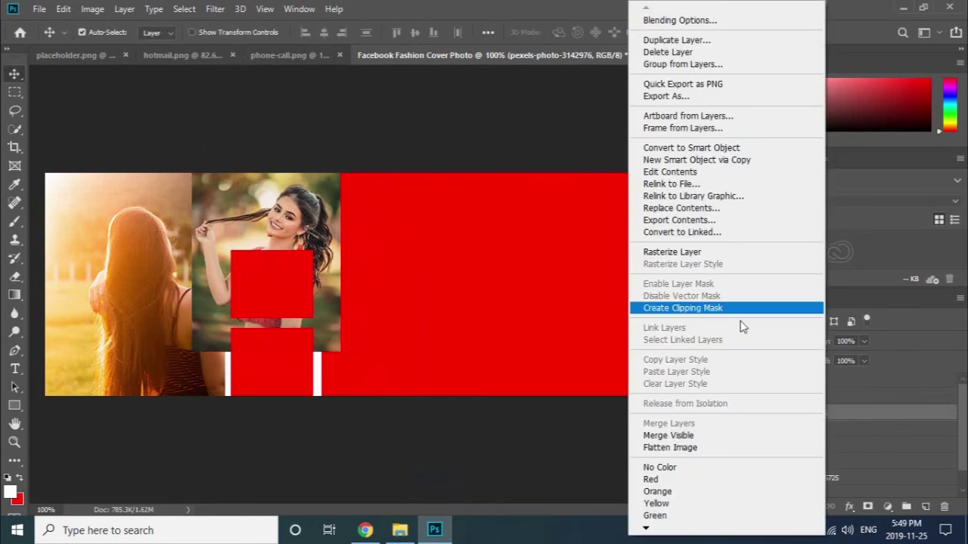
{"action": "left_click", "coordinate": [709, 309]}
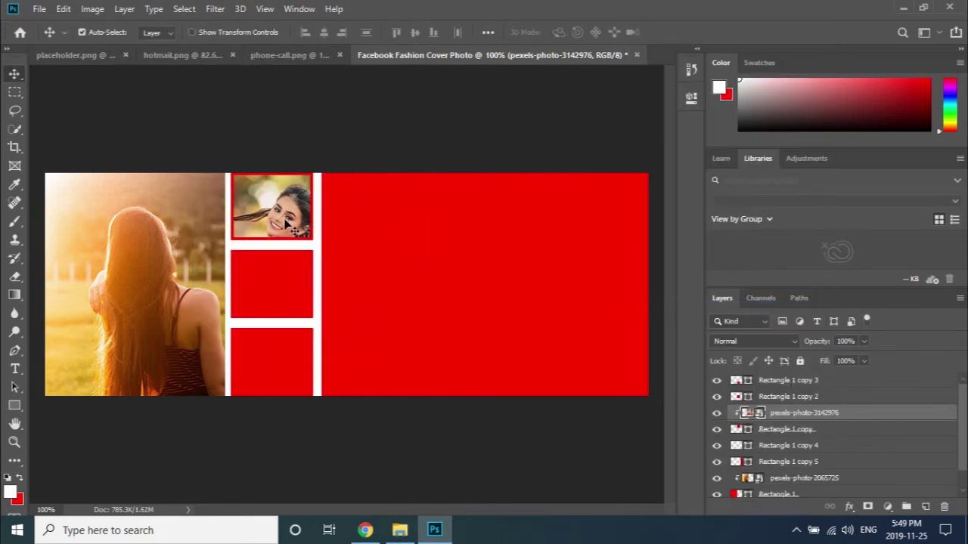
{"action": "left_click_drag", "start_coordinate": [286, 215], "coordinate": [272, 215]}
{"action": "key", "text": "ctrl+t"}
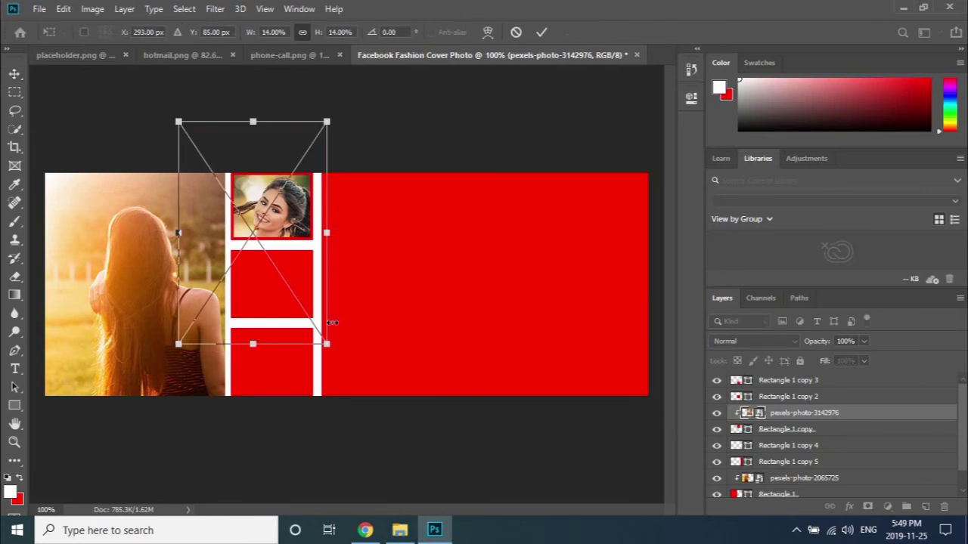
{"action": "left_click_drag", "start_coordinate": [179, 341], "coordinate": [190, 326]}
{"action": "left_click_drag", "start_coordinate": [298, 221], "coordinate": [299, 209]}
{"action": "left_click", "coordinate": [542, 33]}
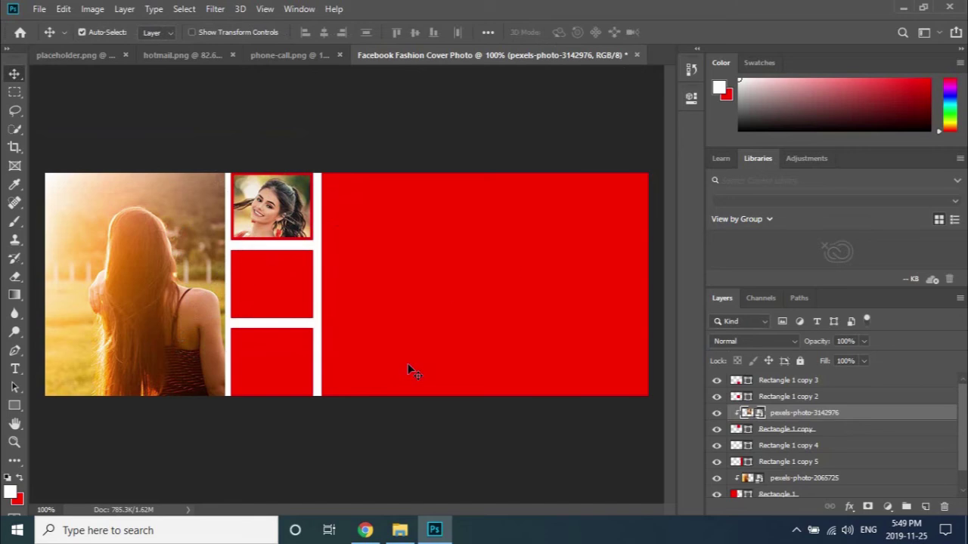
{"action": "left_click", "coordinate": [266, 367]}
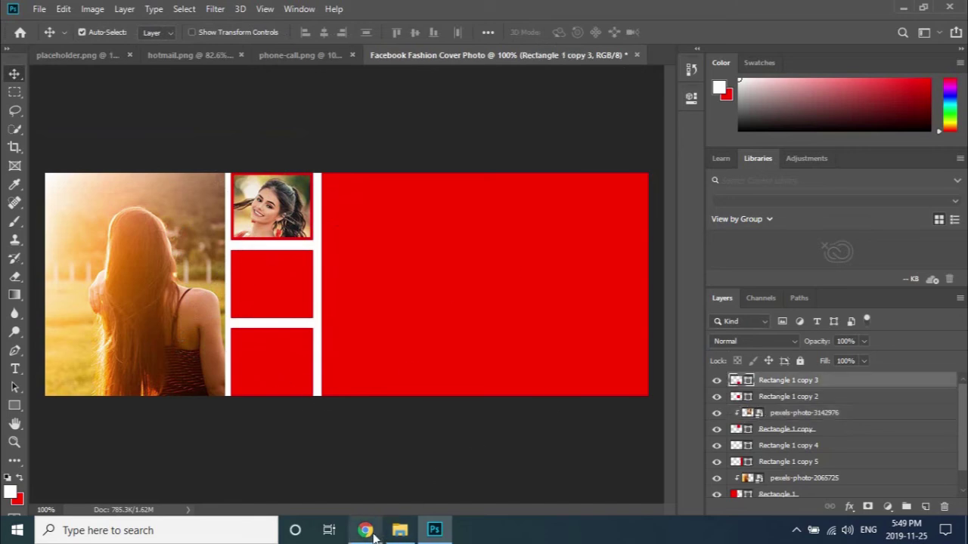
Bring pexels-photo-2677387 into the cover and clip it into the bottom small frame.
{"action": "left_click", "coordinate": [400, 530]}
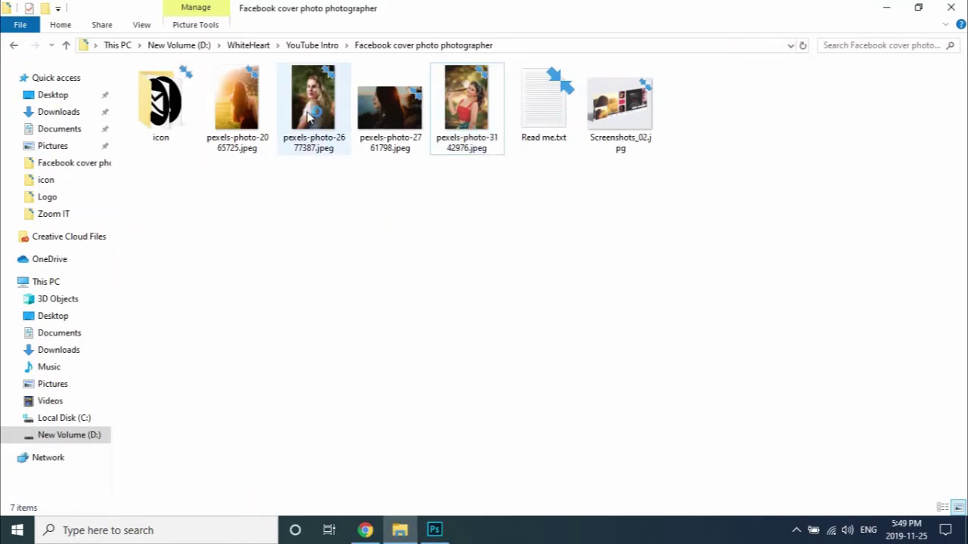
{"action": "left_click_drag", "start_coordinate": [314, 114], "coordinate": [269, 349]}
{"action": "left_click_drag", "start_coordinate": [398, 351], "coordinate": [325, 447]}
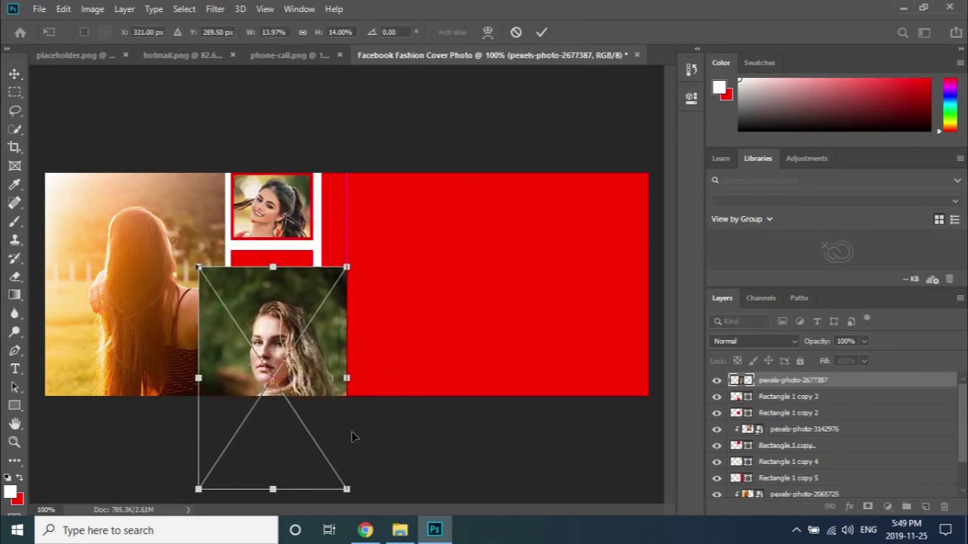
{"action": "left_click", "coordinate": [544, 36]}
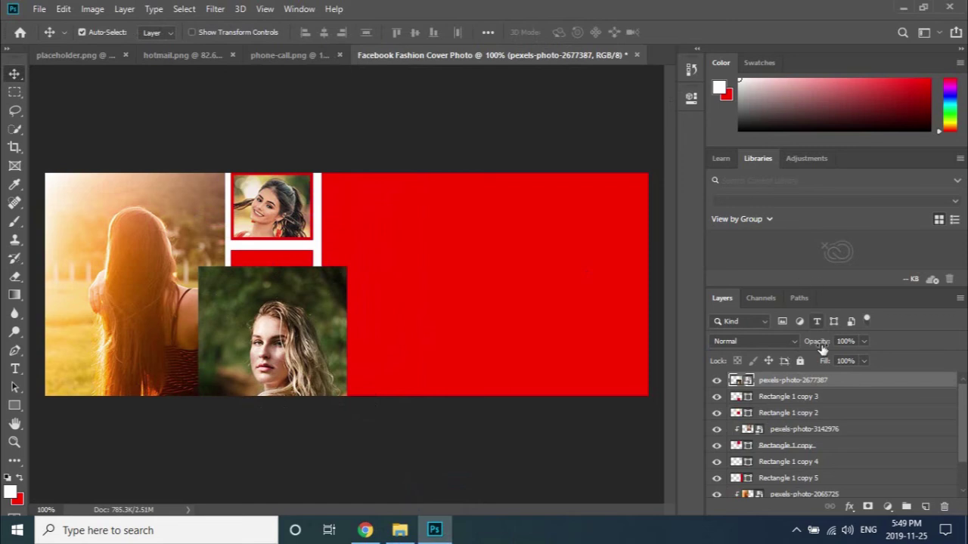
{"action": "left_click_drag", "start_coordinate": [797, 388], "coordinate": [804, 393]}
{"action": "right_click", "coordinate": [807, 385]}
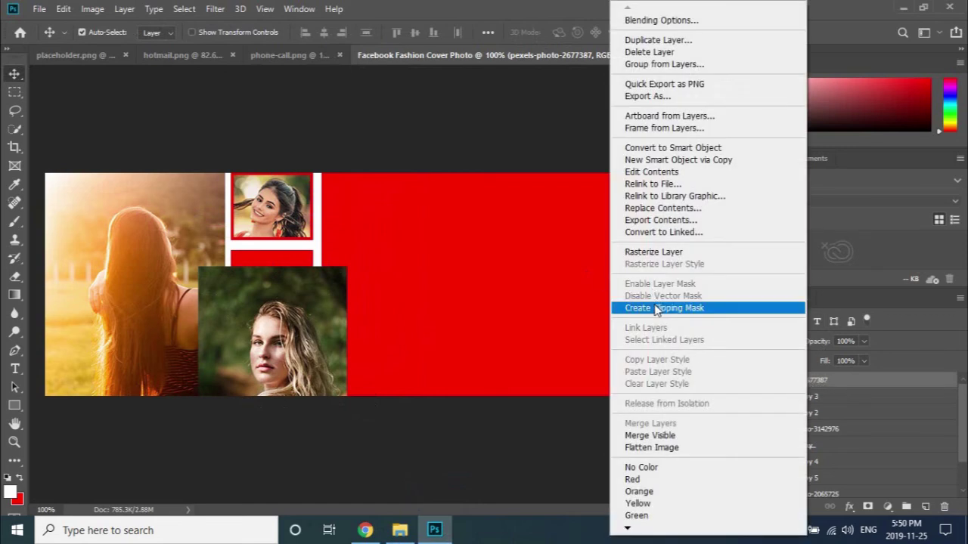
{"action": "left_click", "coordinate": [656, 309]}
Shrink the bottom photo to 7.39% and position it neatly inside the lower square.
{"action": "left_click_drag", "start_coordinate": [260, 366], "coordinate": [270, 372]}
{"action": "key", "text": "ctrl+t"}
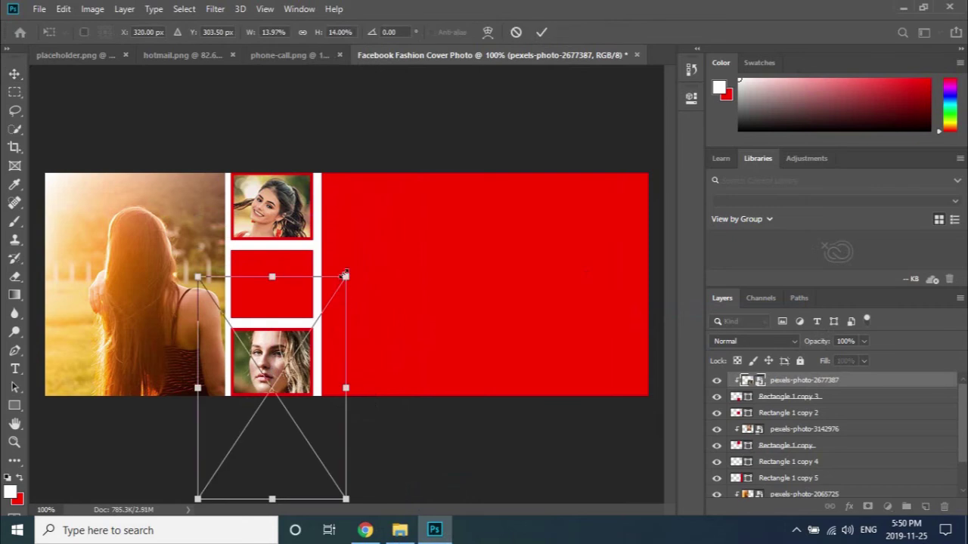
{"action": "left_click_drag", "start_coordinate": [345, 277], "coordinate": [321, 315]}
{"action": "left_click_drag", "start_coordinate": [276, 354], "coordinate": [261, 331]}
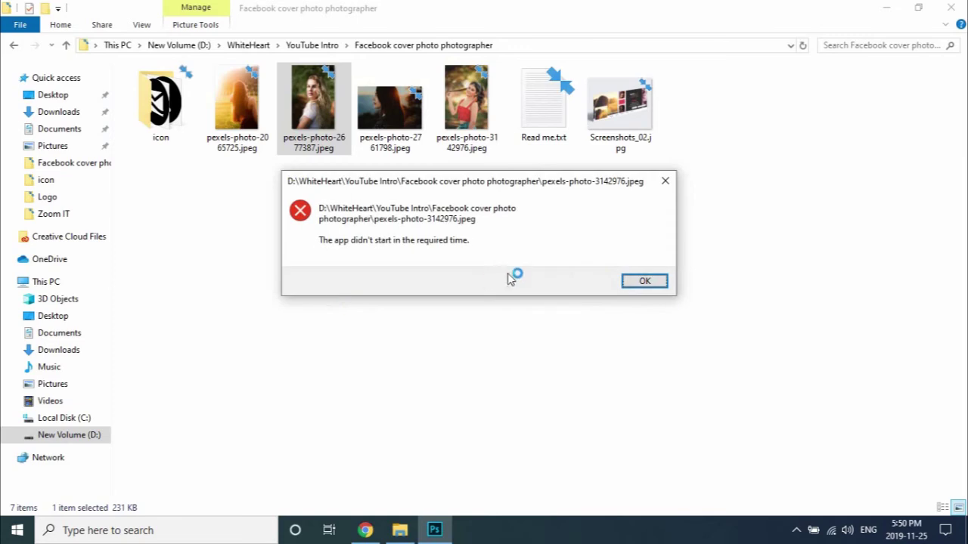
{"action": "left_click", "coordinate": [642, 280]}
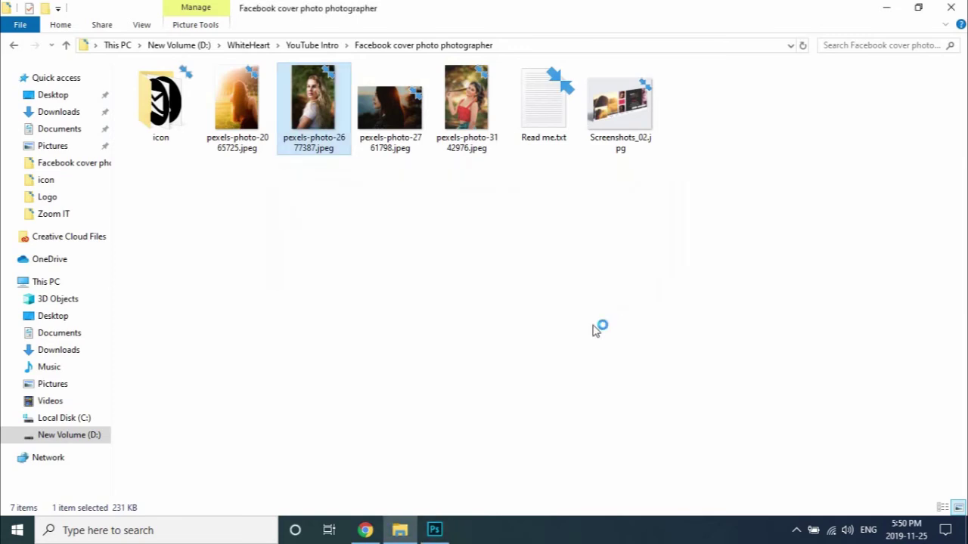
{"action": "left_click", "coordinate": [435, 529]}
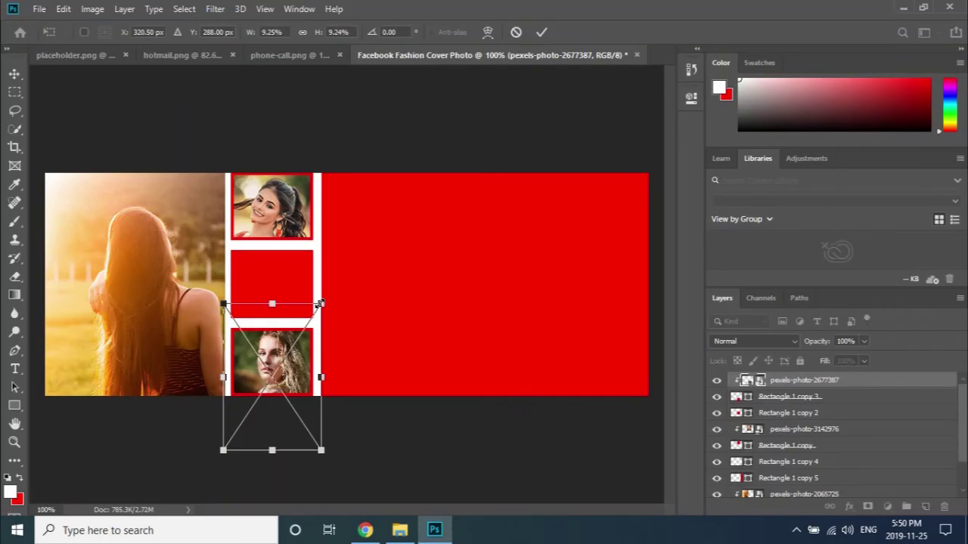
{"action": "left_click_drag", "start_coordinate": [320, 303], "coordinate": [307, 323]}
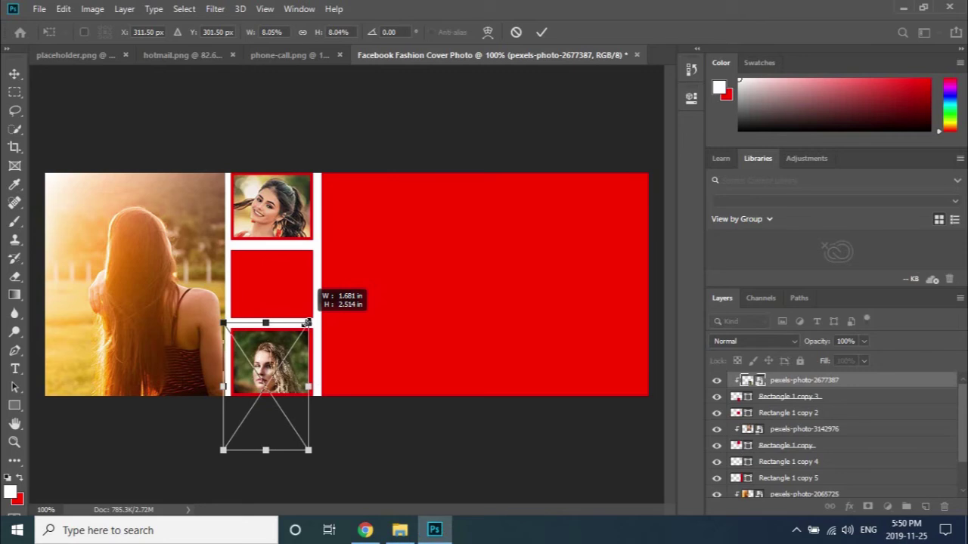
{"action": "left_click_drag", "start_coordinate": [281, 365], "coordinate": [288, 350]}
{"action": "left_click_drag", "start_coordinate": [313, 311], "coordinate": [308, 321]}
{"action": "left_click_drag", "start_coordinate": [293, 367], "coordinate": [293, 367]}
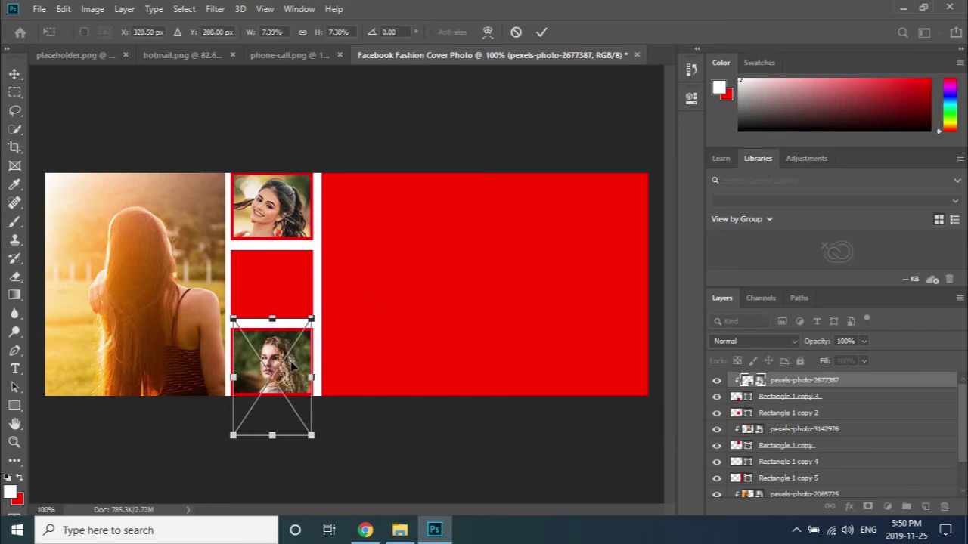
{"action": "left_click", "coordinate": [541, 32]}
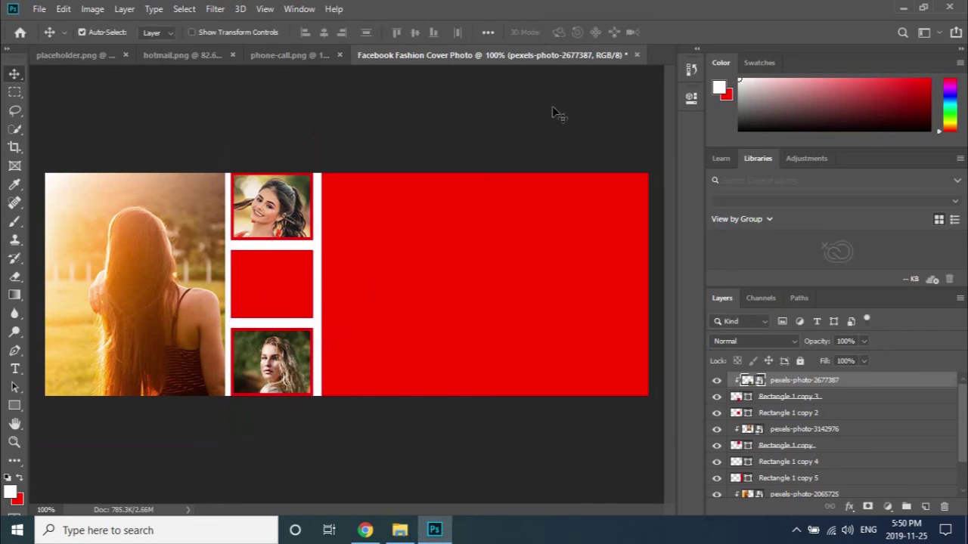
{"action": "left_click", "coordinate": [271, 275]}
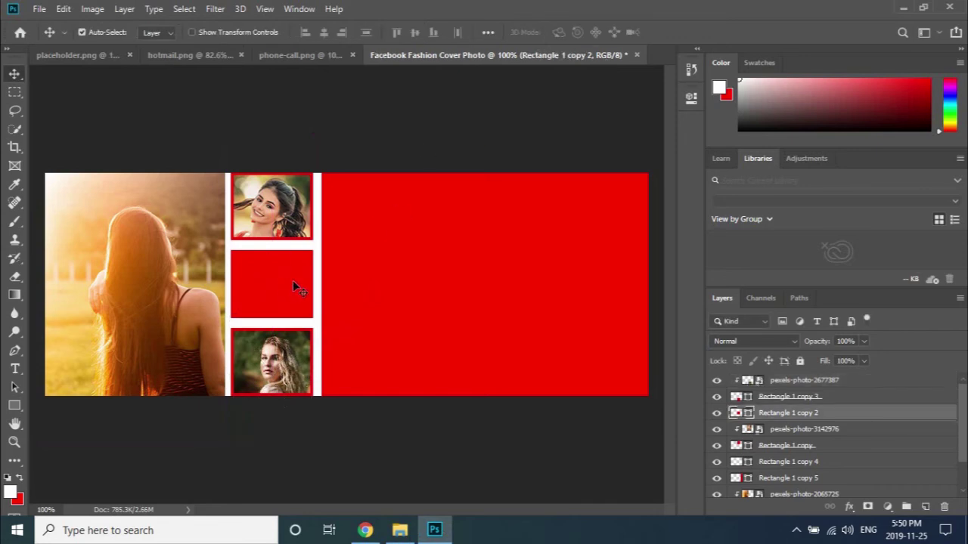
Place pexels-photo-2761798.jpeg from File Explorer onto the red banner area of the cover.
{"action": "left_click", "coordinate": [433, 278]}
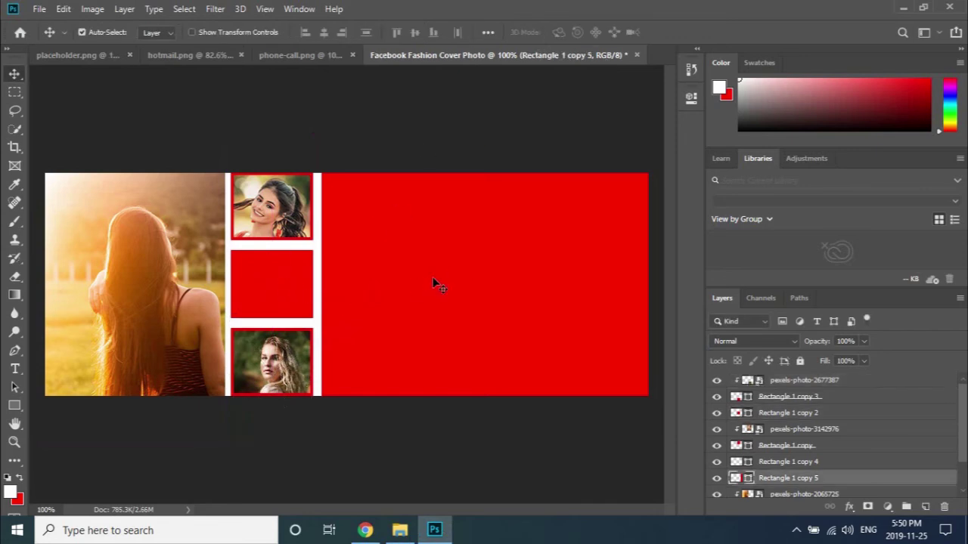
{"action": "left_click", "coordinate": [604, 296]}
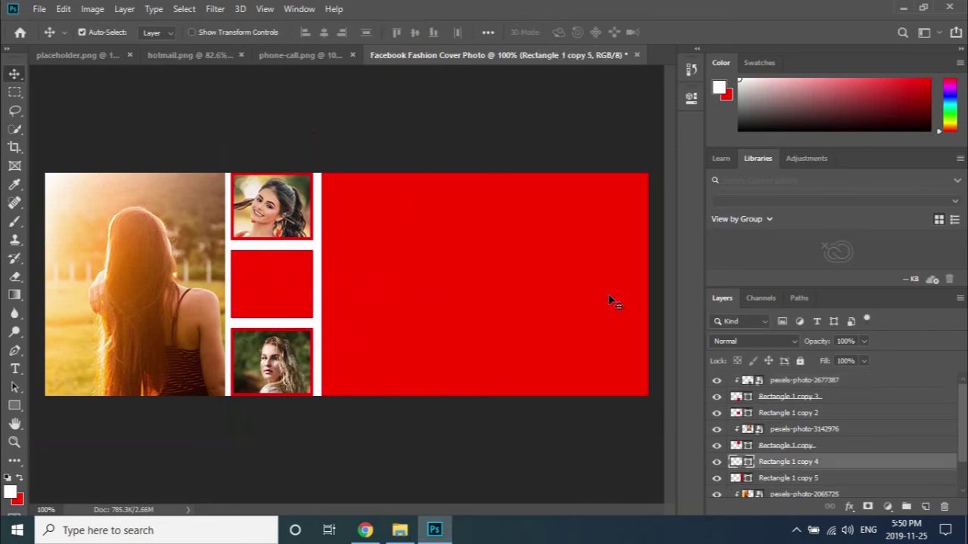
{"action": "left_click", "coordinate": [400, 530]}
{"action": "left_click_drag", "start_coordinate": [389, 105], "coordinate": [598, 296]}
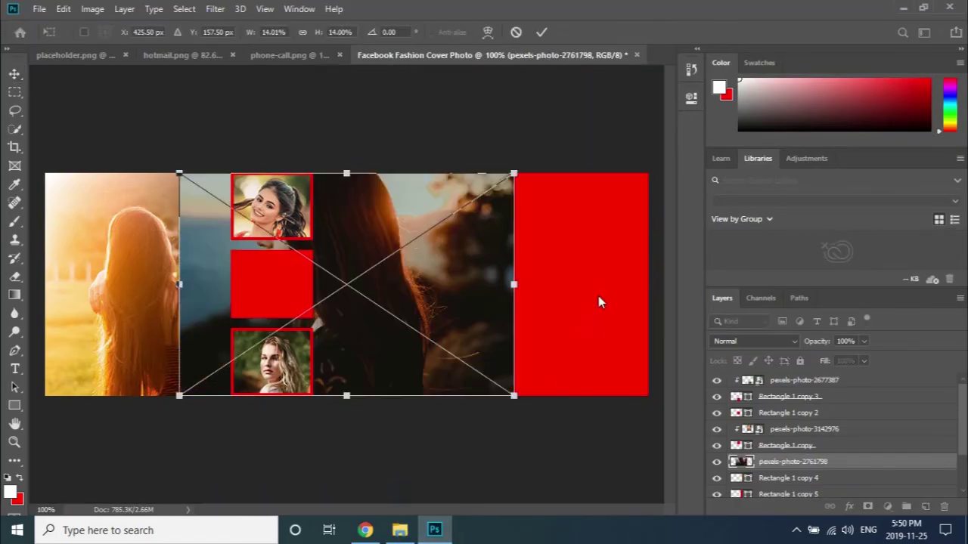
{"action": "scroll", "coordinate": [822, 462], "scroll_direction": "down", "scroll_amount": 1}
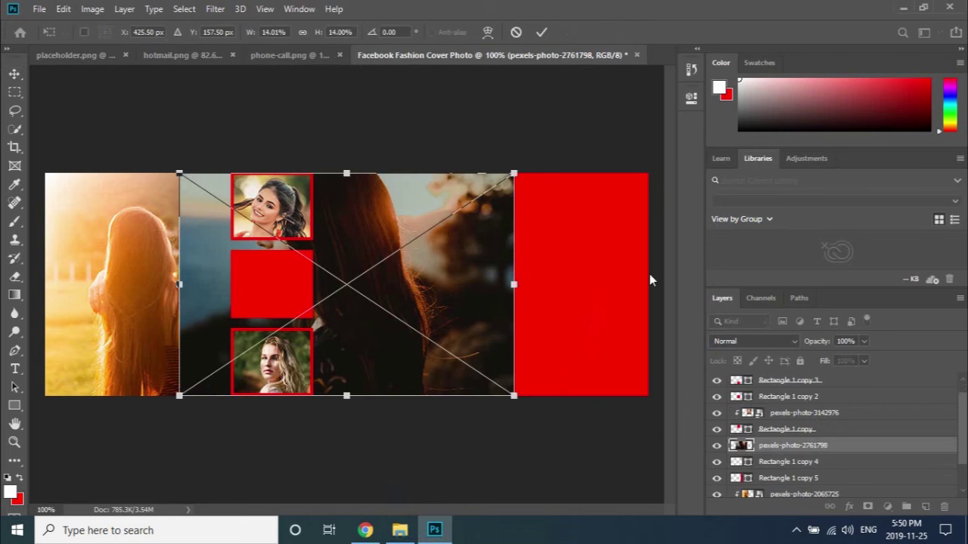
{"action": "left_click", "coordinate": [542, 32]}
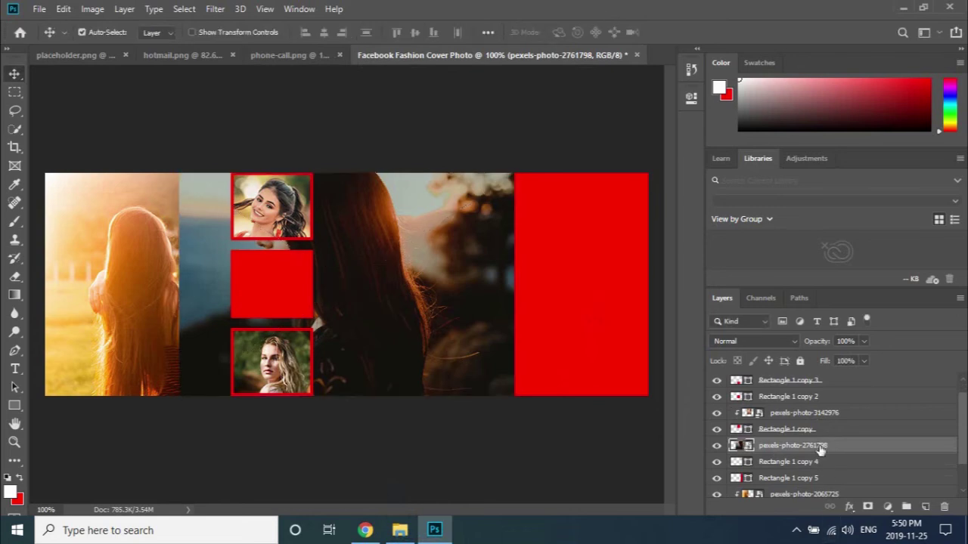
Move the photo layer below Rectangle 1 copy 4, clip it, and shift it about 97 px right.
{"action": "left_click_drag", "start_coordinate": [820, 448], "coordinate": [821, 471]}
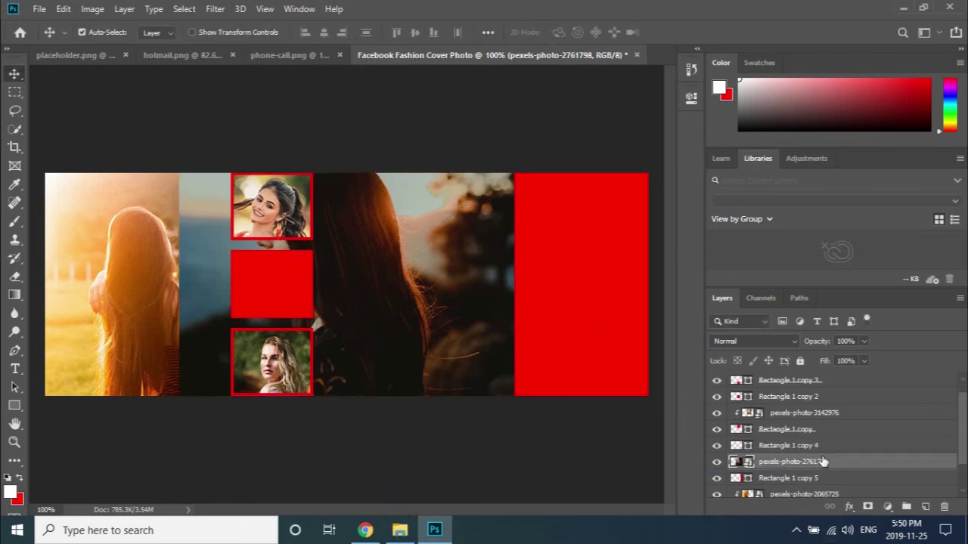
{"action": "right_click", "coordinate": [823, 462]}
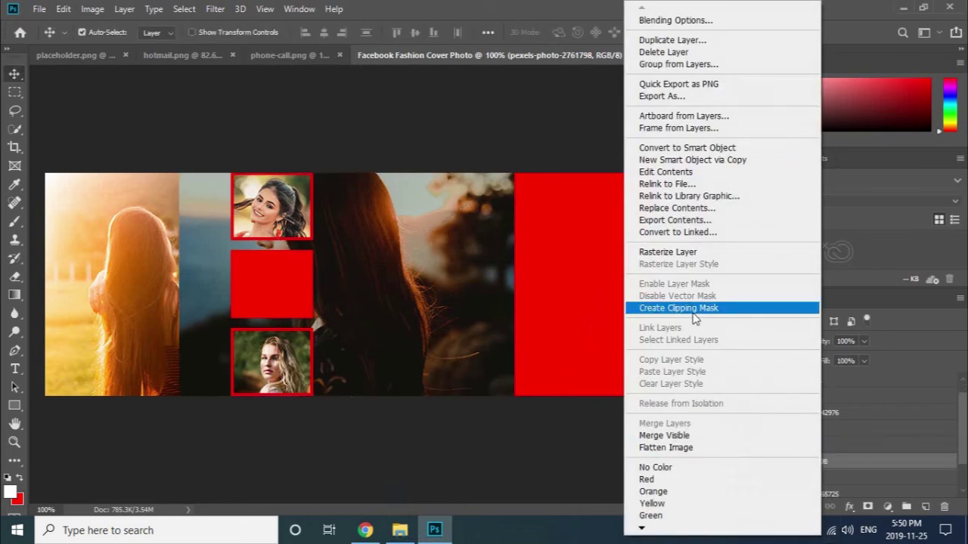
{"action": "left_click", "coordinate": [695, 308]}
{"action": "left_click_drag", "start_coordinate": [433, 305], "coordinate": [627, 300]}
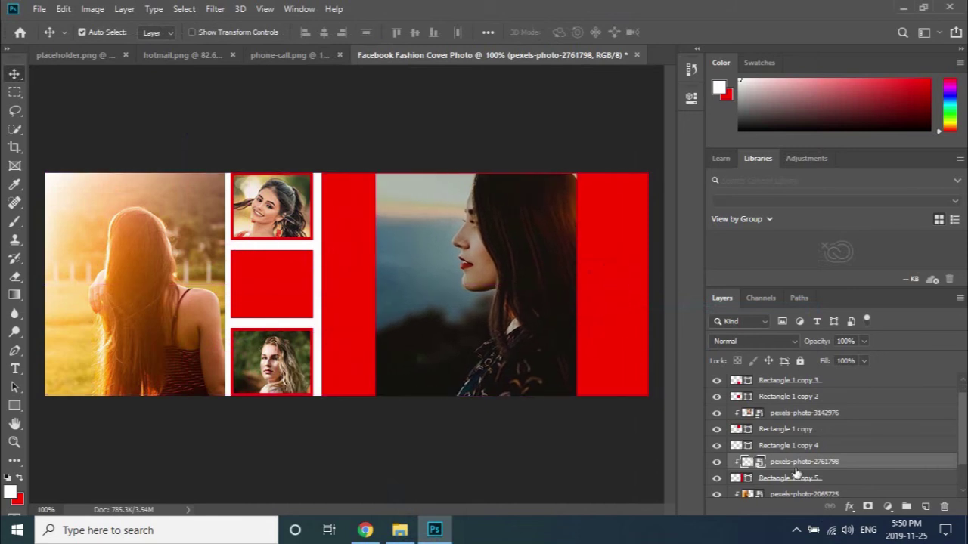
{"action": "scroll", "coordinate": [797, 473], "scroll_direction": "down", "scroll_amount": 1}
{"action": "scroll", "coordinate": [798, 472], "scroll_direction": "down", "scroll_amount": 1}
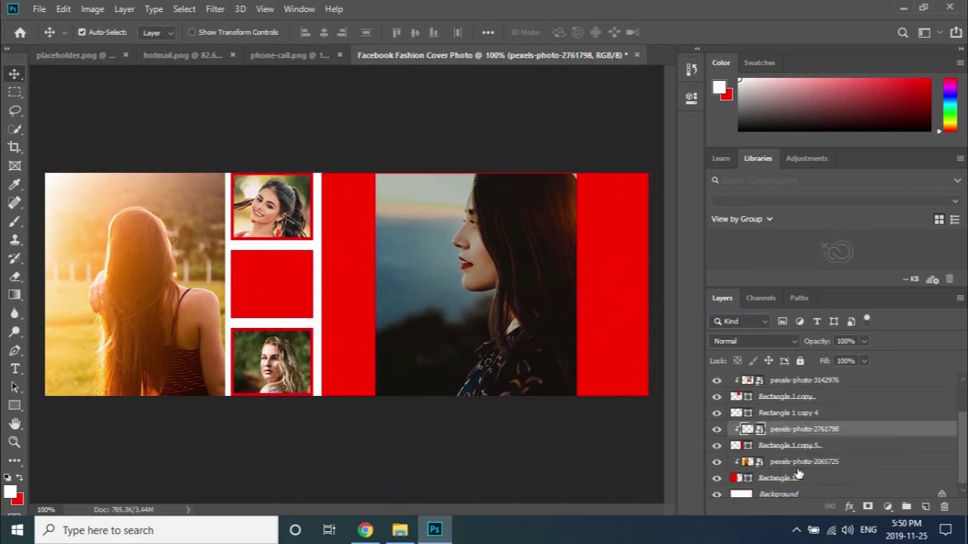
{"action": "scroll", "coordinate": [799, 471], "scroll_direction": "up", "scroll_amount": 1}
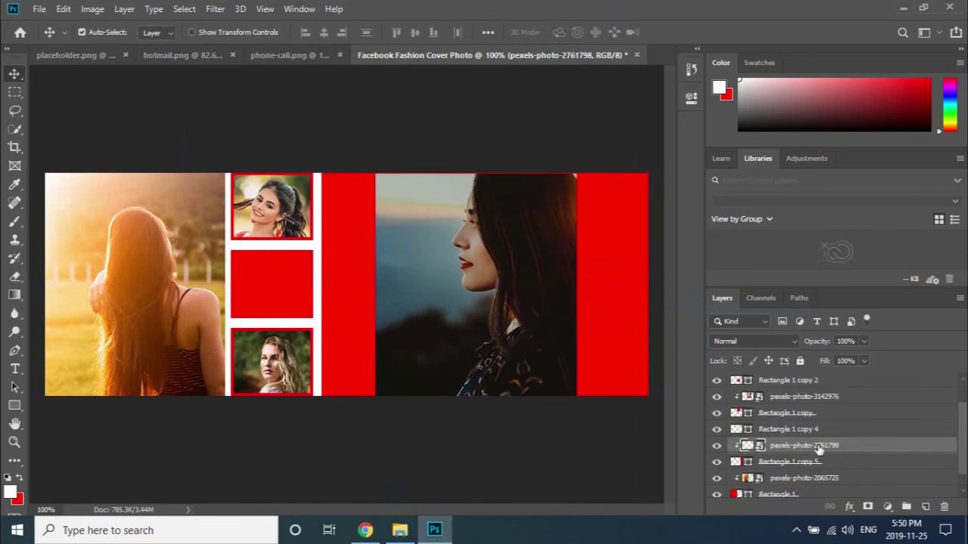
{"action": "left_click_drag", "start_coordinate": [475, 300], "coordinate": [548, 301]}
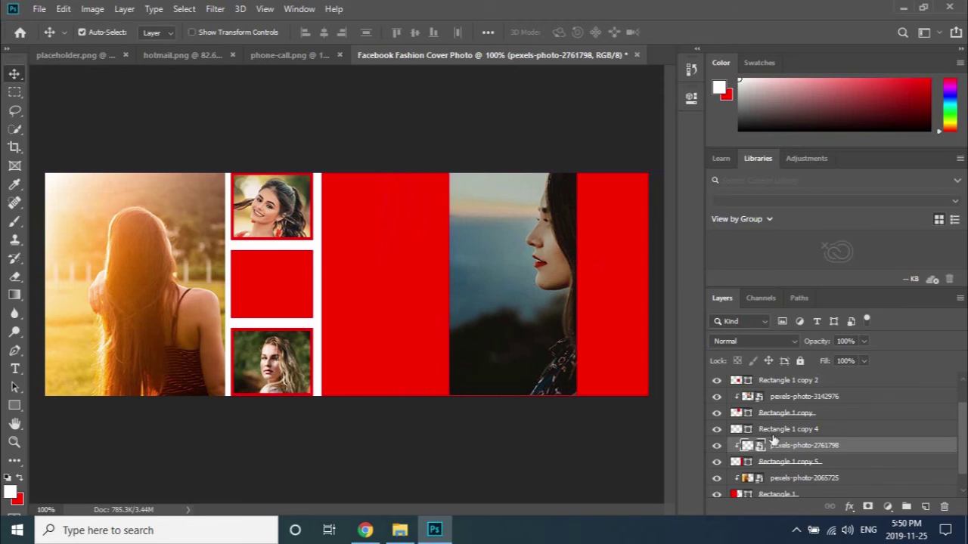
Release and re-create the photo's clipping mask, leaving it released.
{"action": "right_click", "coordinate": [821, 448]}
{"action": "left_click", "coordinate": [703, 309]}
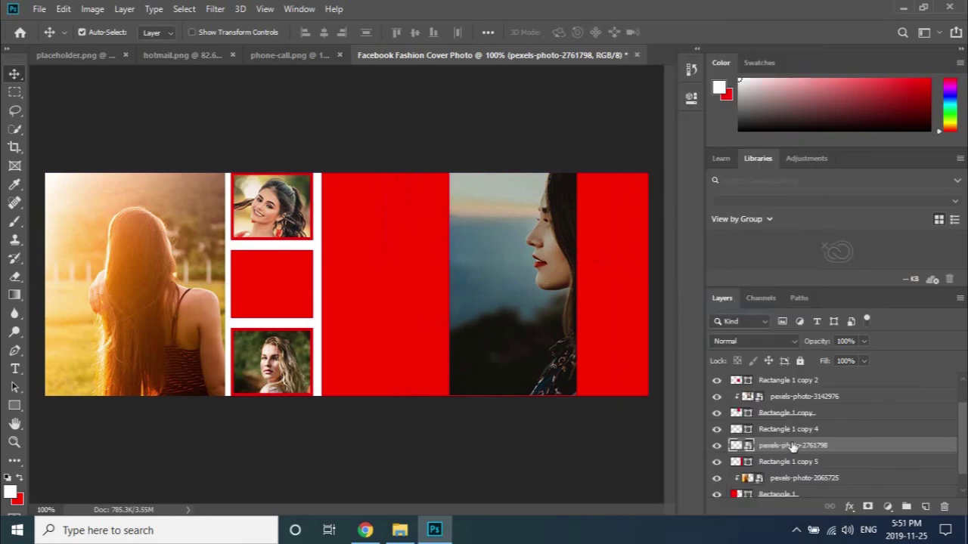
{"action": "right_click", "coordinate": [794, 447]}
{"action": "left_click", "coordinate": [674, 307]}
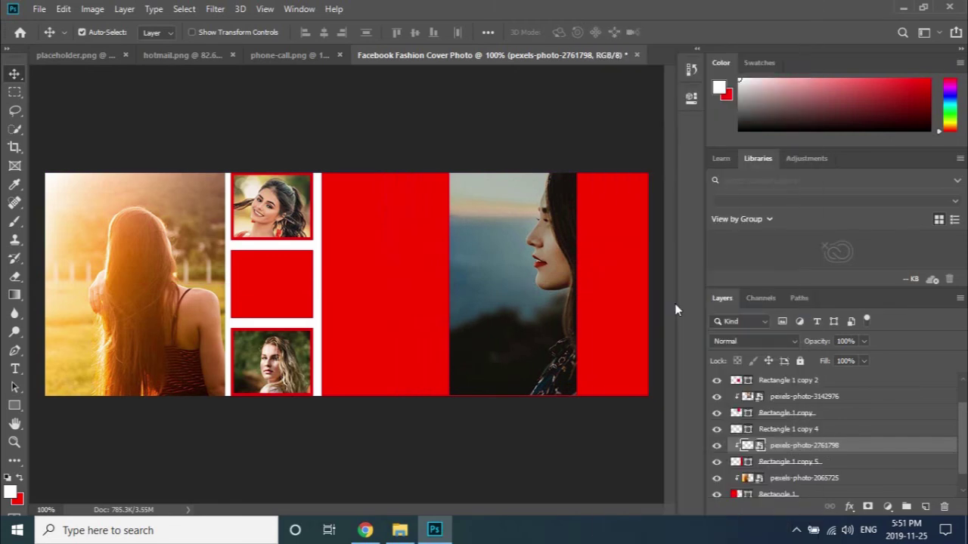
{"action": "left_click", "coordinate": [795, 454], "text": "alt"}
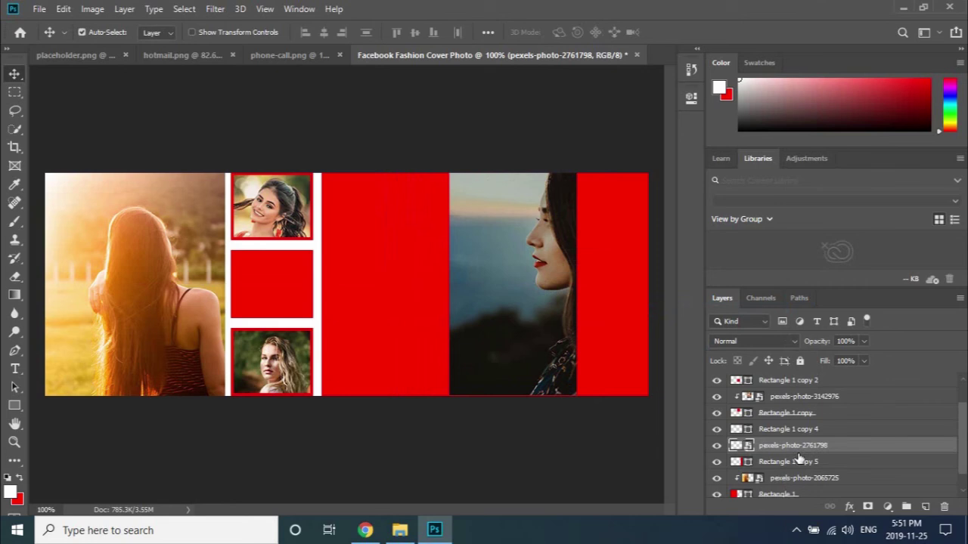
Move the portrait layer above Rectangle 1 copy 4 and clip it to the narrow right rectangle.
{"action": "left_click_drag", "start_coordinate": [538, 363], "coordinate": [539, 367]}
{"action": "scroll", "coordinate": [821, 454], "scroll_direction": "down", "scroll_amount": 2}
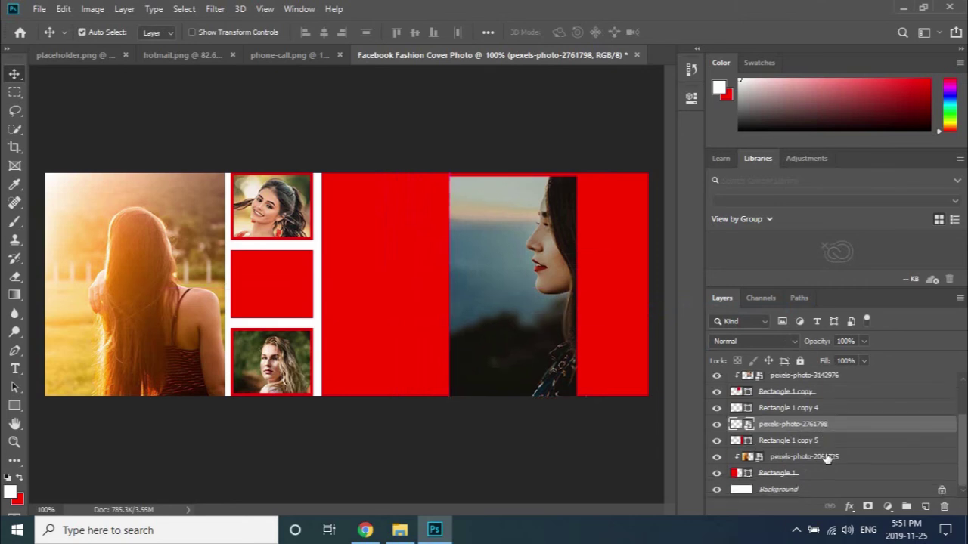
{"action": "scroll", "coordinate": [813, 429], "scroll_direction": "up", "scroll_amount": 3}
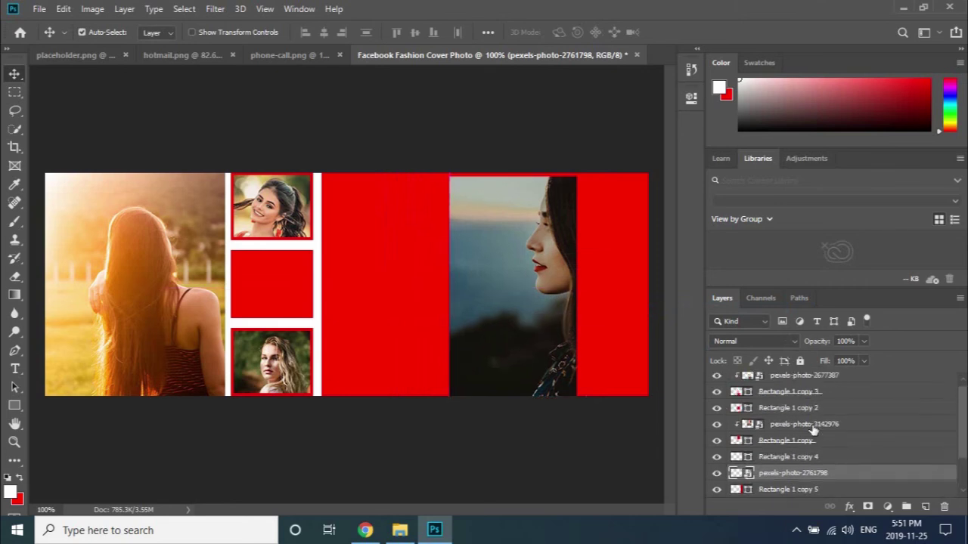
{"action": "scroll", "coordinate": [813, 430], "scroll_direction": "down", "scroll_amount": 1}
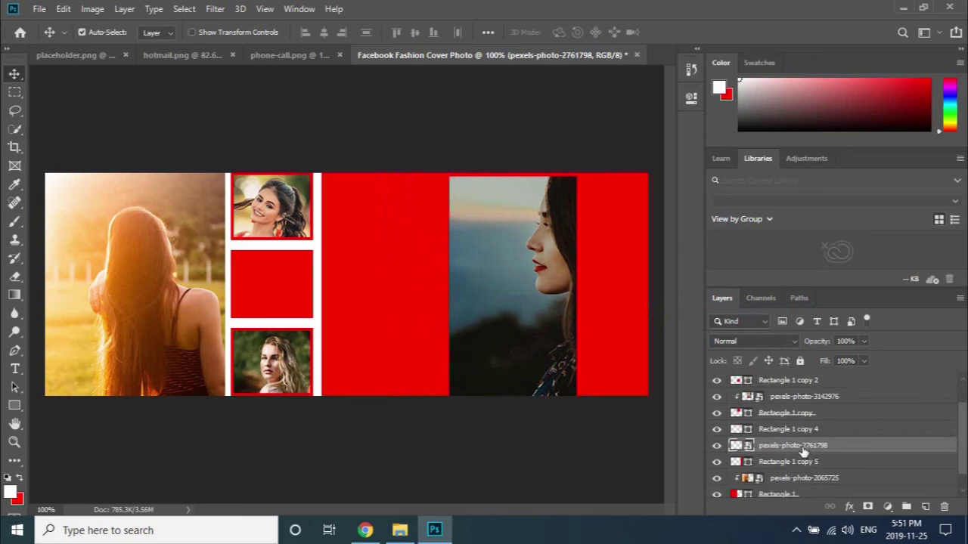
{"action": "left_click_drag", "start_coordinate": [803, 451], "coordinate": [801, 429]}
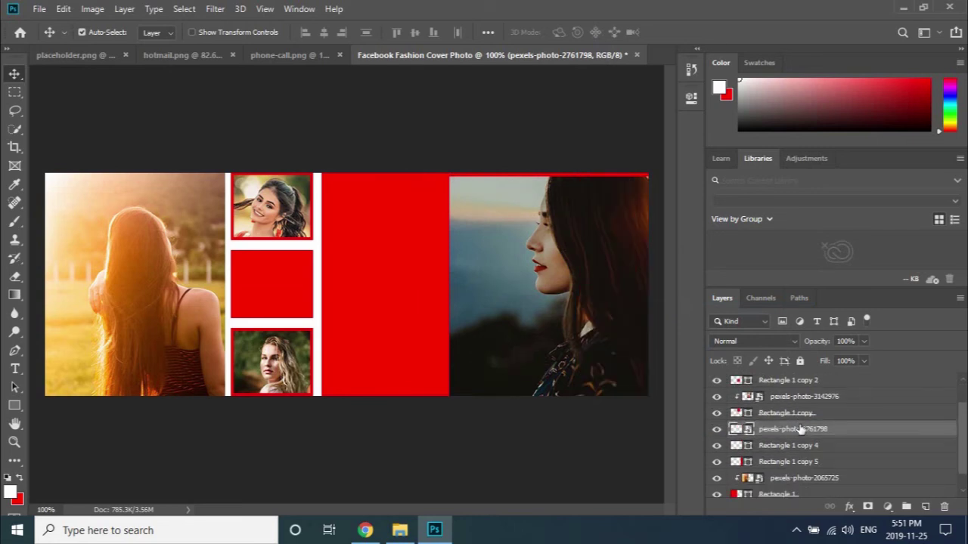
{"action": "right_click", "coordinate": [802, 430]}
{"action": "left_click", "coordinate": [665, 308]}
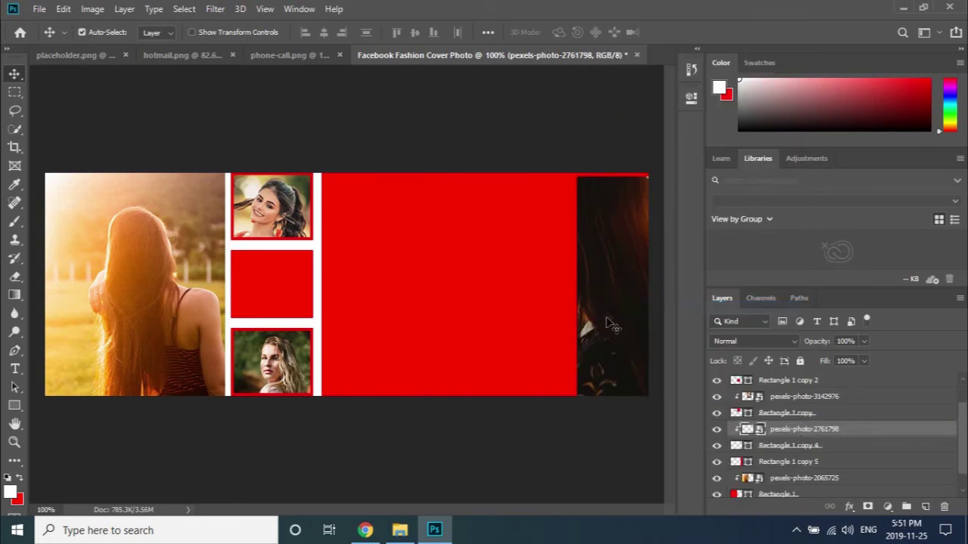
Enlarge the clipped portrait to about 14.87% and position it so her face fills the strip.
{"action": "left_click_drag", "start_coordinate": [613, 325], "coordinate": [608, 321]}
{"action": "key", "text": "ctrl+t"}
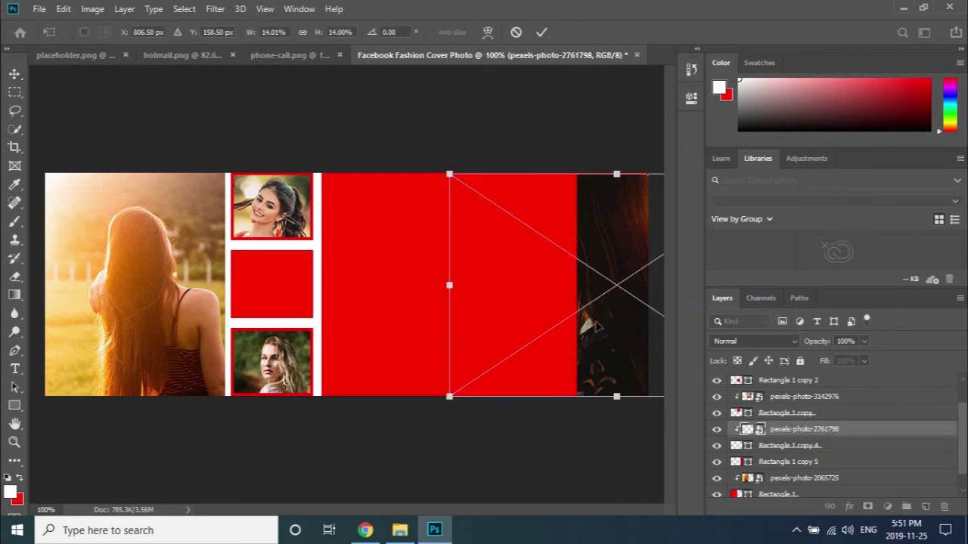
{"action": "scroll", "coordinate": [469, 397], "scroll_direction": "down", "scroll_amount": 2}
{"action": "scroll", "coordinate": [565, 376], "scroll_direction": "down", "scroll_amount": 1}
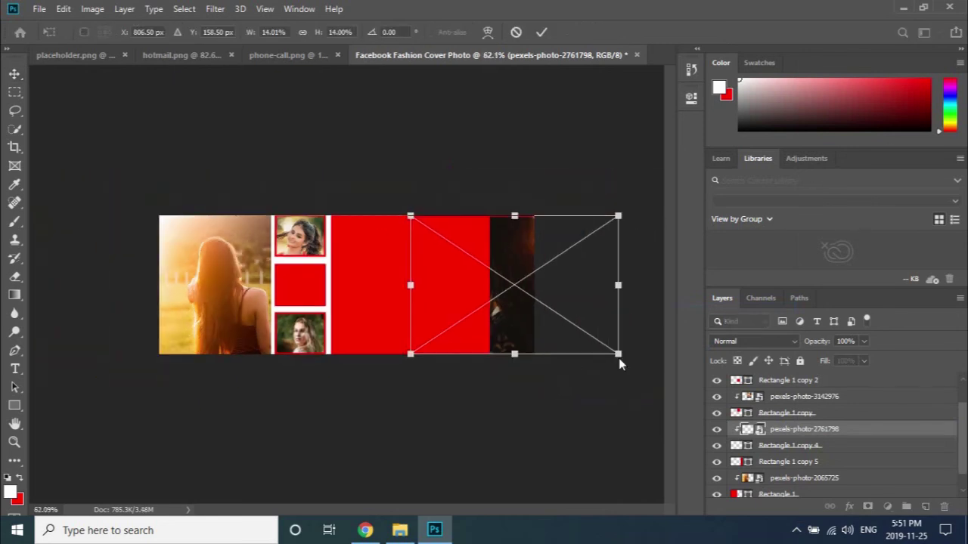
{"action": "left_click_drag", "start_coordinate": [520, 322], "coordinate": [540, 293]}
{"action": "left_click_drag", "start_coordinate": [443, 352], "coordinate": [431, 363]}
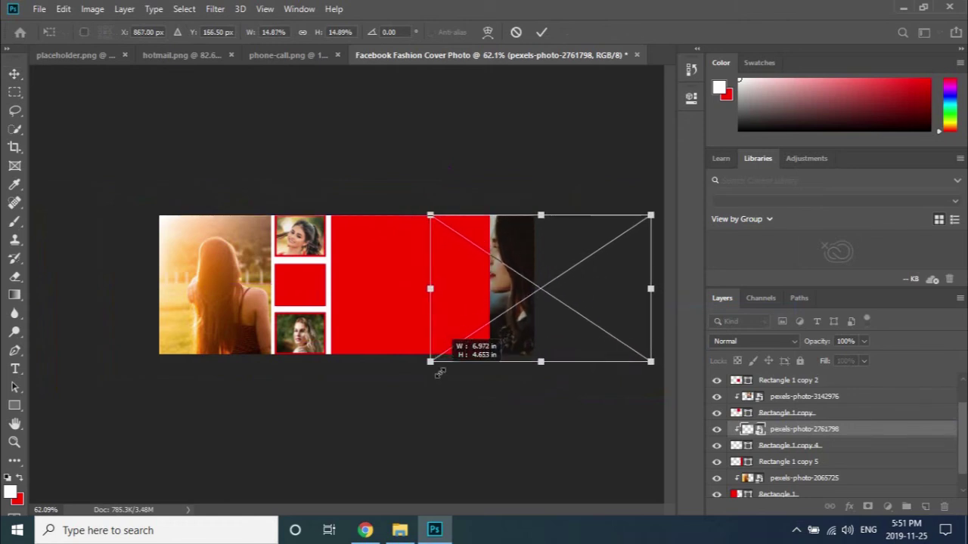
{"action": "left_click_drag", "start_coordinate": [519, 349], "coordinate": [531, 350]}
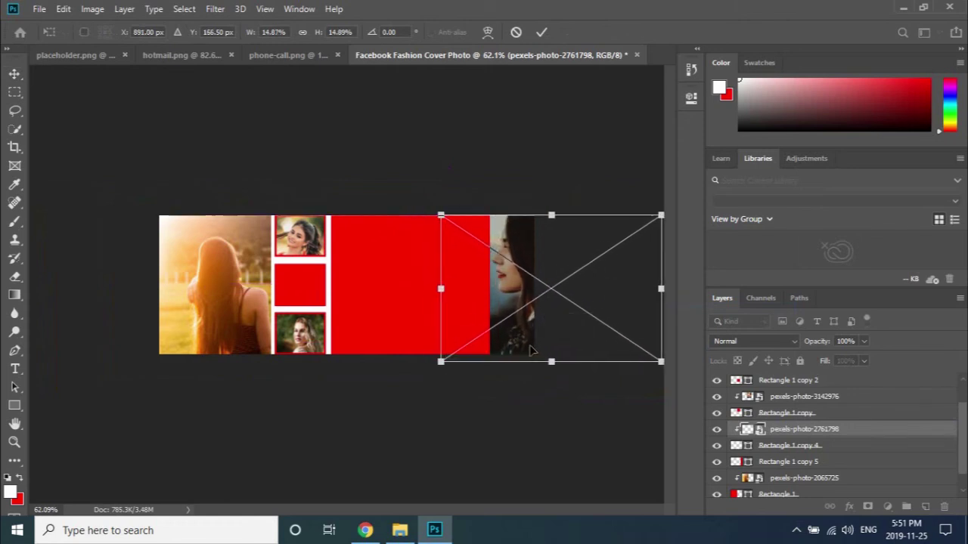
{"action": "left_click", "coordinate": [541, 32]}
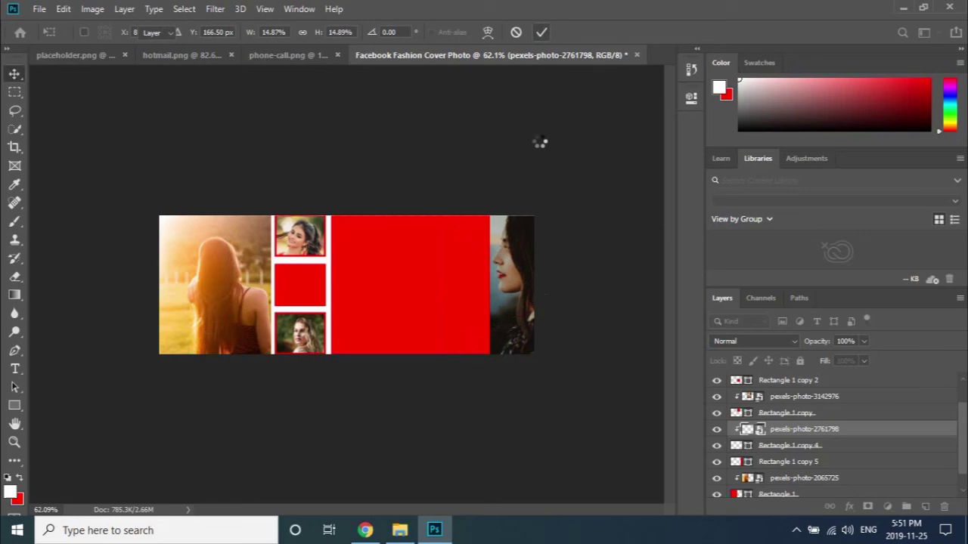
{"action": "left_click", "coordinate": [456, 279]}
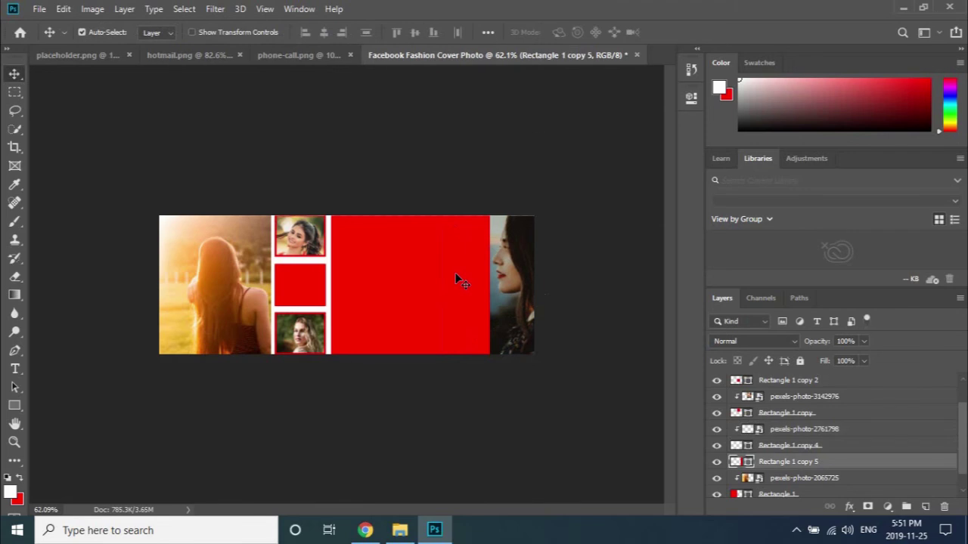
Fill the panel Rectangle 1 copy 5 with dark grey 191919.
{"action": "double_click", "coordinate": [733, 463]}
{"action": "left_click", "coordinate": [324, 253]}
{"action": "left_click_drag", "start_coordinate": [324, 252], "coordinate": [293, 264]}
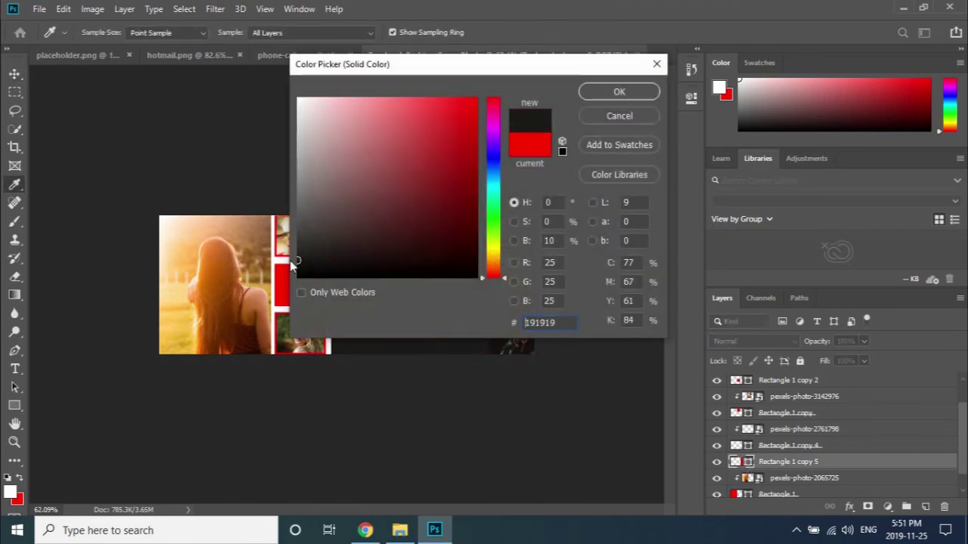
{"action": "left_click", "coordinate": [617, 91]}
{"action": "scroll", "coordinate": [436, 249], "scroll_direction": "up", "scroll_amount": 2}
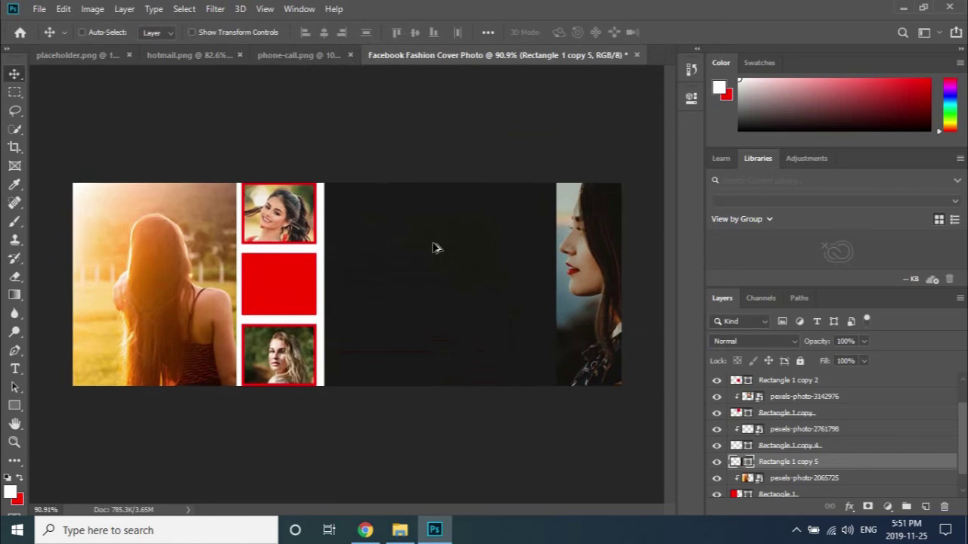
{"action": "scroll", "coordinate": [436, 248], "scroll_direction": "down", "scroll_amount": 1}
{"action": "scroll", "coordinate": [348, 279], "scroll_direction": "up", "scroll_amount": 2}
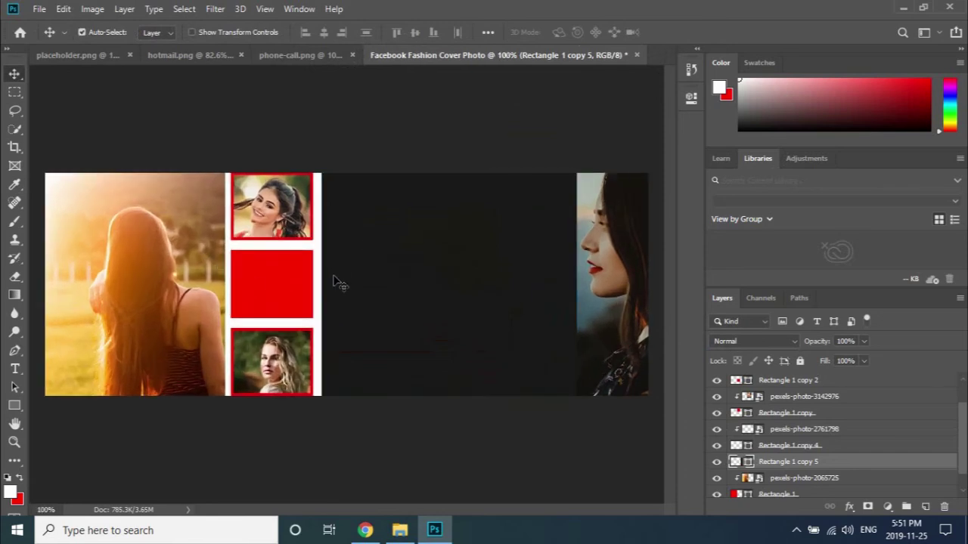
Stretch the dark panel's left edge to the photo strip, to about 100.56% width.
{"action": "key", "text": "ctrl+t"}
{"action": "left_click_drag", "start_coordinate": [320, 285], "coordinate": [322, 285]}
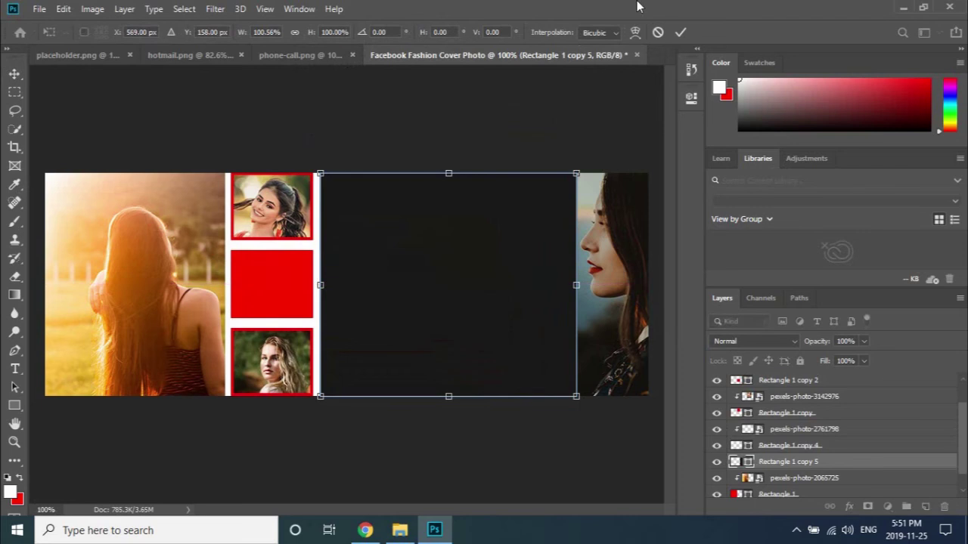
{"action": "left_click", "coordinate": [680, 32]}
{"action": "left_click", "coordinate": [284, 147]}
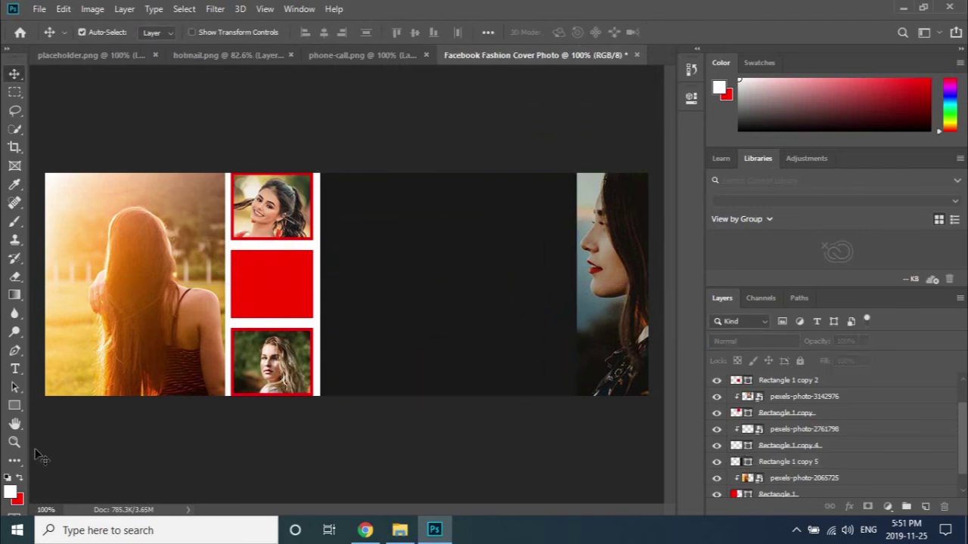
{"action": "left_click", "coordinate": [15, 369]}
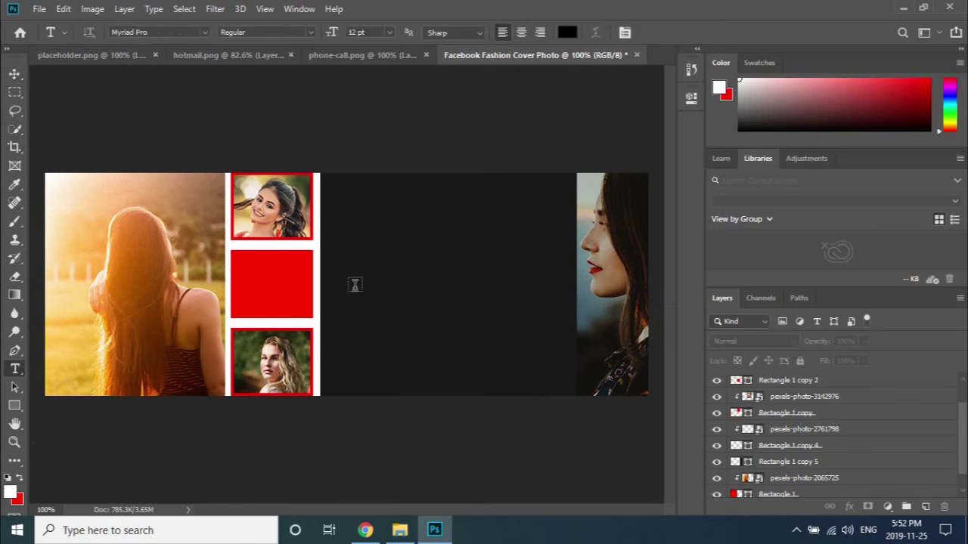
Replace the placeholder in a new 12 pt text box on the dark panel with the title, then select it all.
{"action": "left_click", "coordinate": [398, 249]}
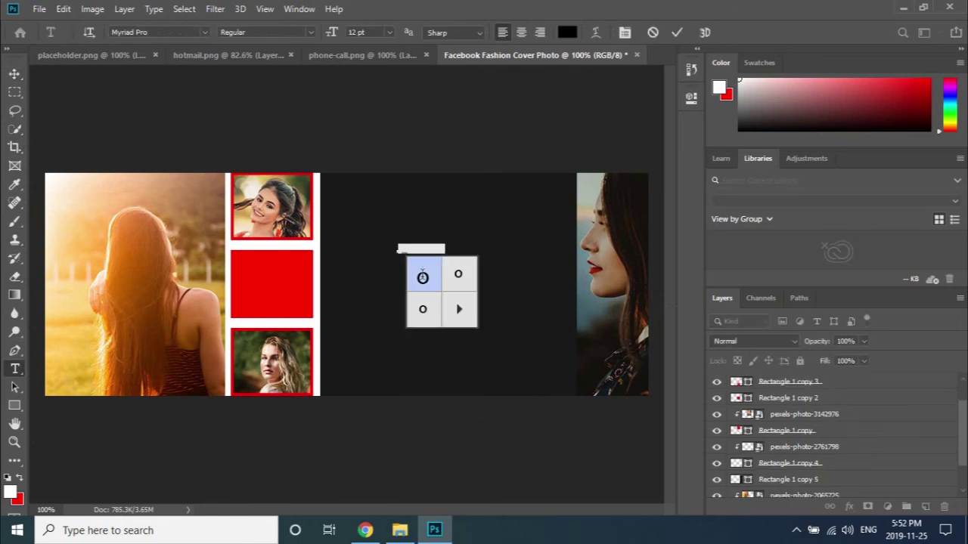
{"action": "key", "text": "BackSpace"}
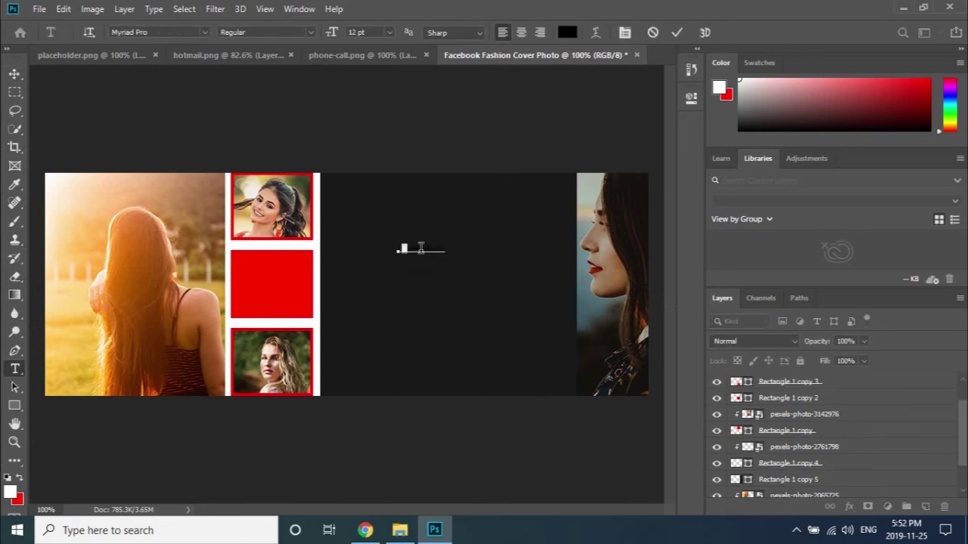
{"action": "key", "text": "ctrl+z"}
{"action": "key", "text": "BackSpace"}
{"action": "type", "text": "on"}
{"action": "key", "text": "ctrl+a"}
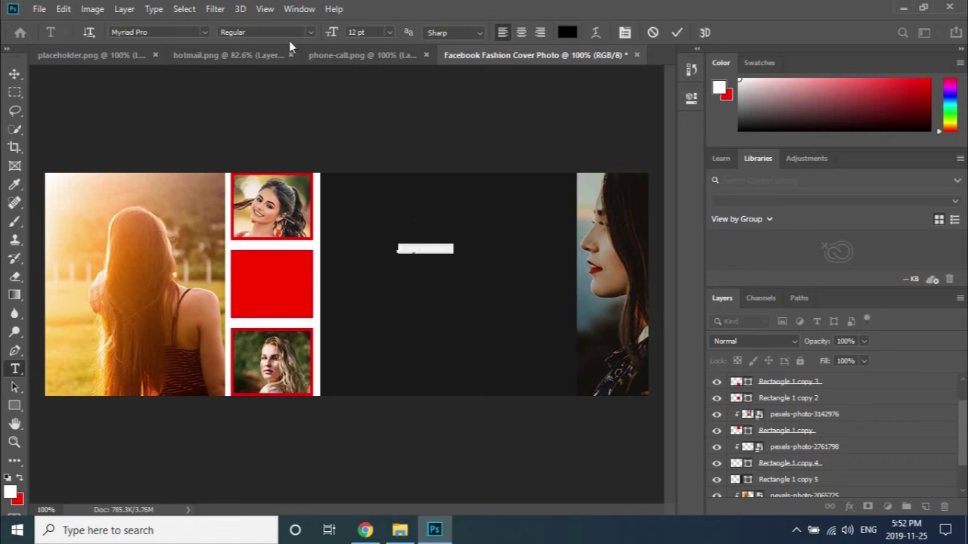
Set the title text to Open Sans Bold in red.
{"action": "left_click", "coordinate": [202, 32]}
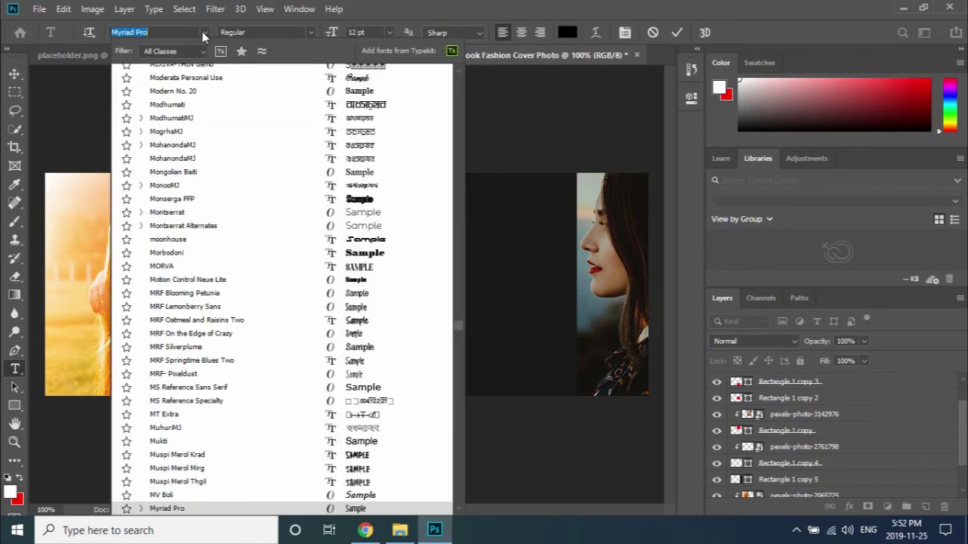
{"action": "type", "text": "open"}
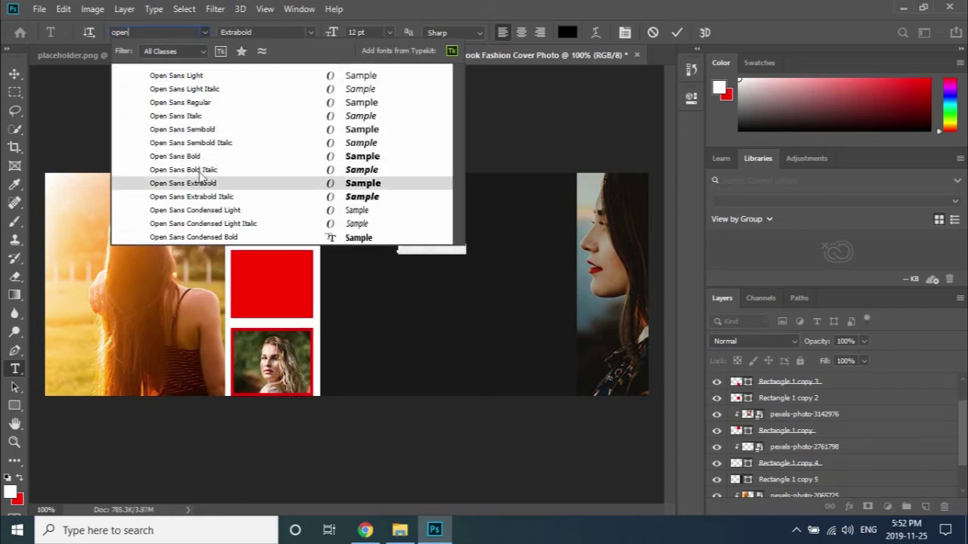
{"action": "left_click", "coordinate": [200, 156]}
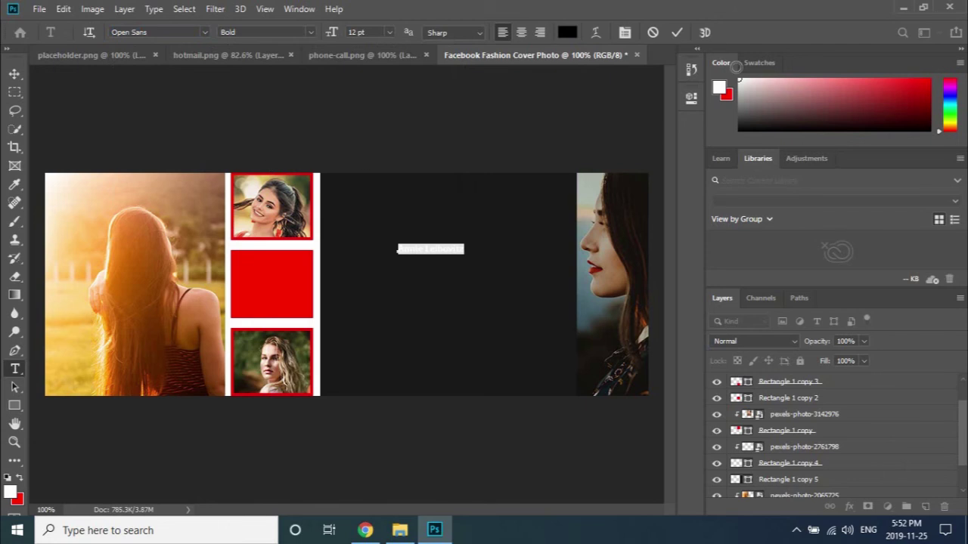
{"action": "left_click", "coordinate": [567, 32]}
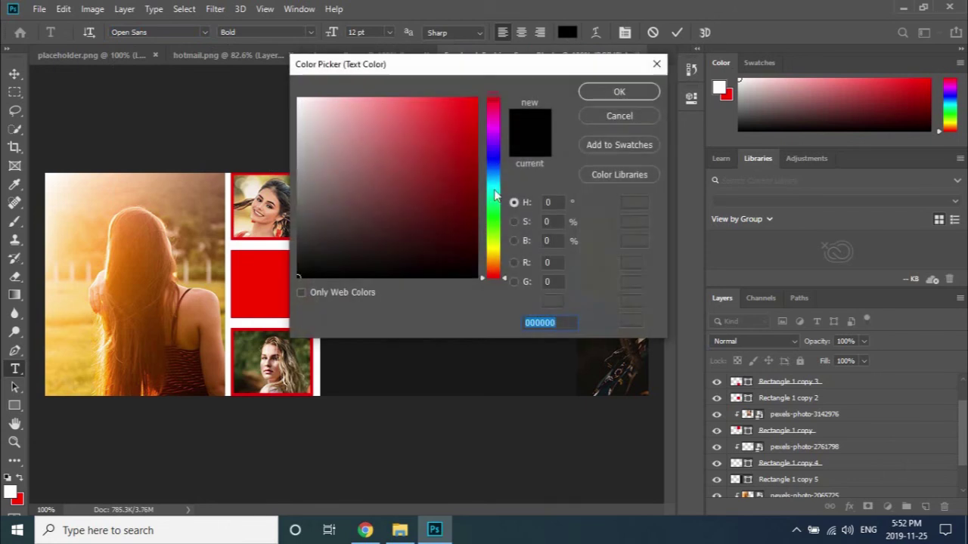
{"action": "left_click", "coordinate": [472, 114]}
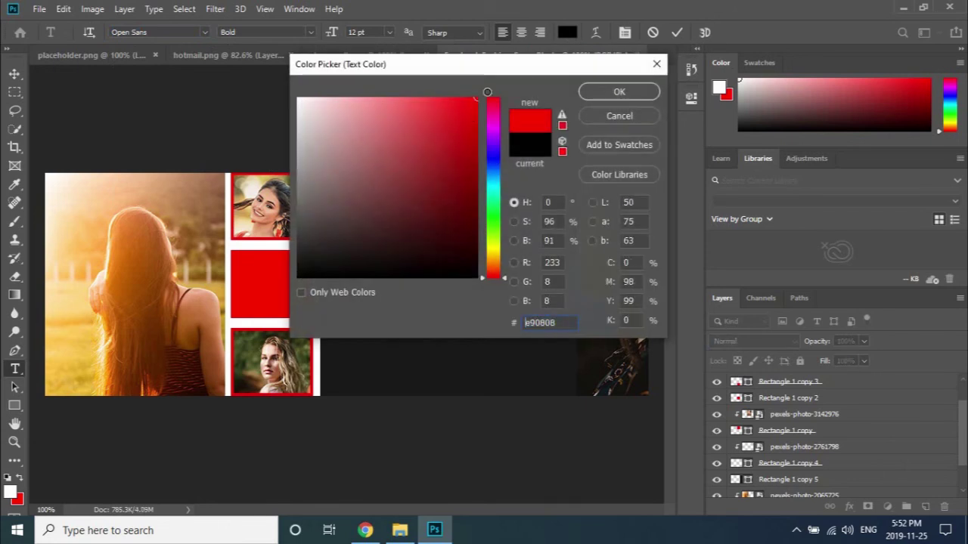
{"action": "left_click", "coordinate": [619, 94]}
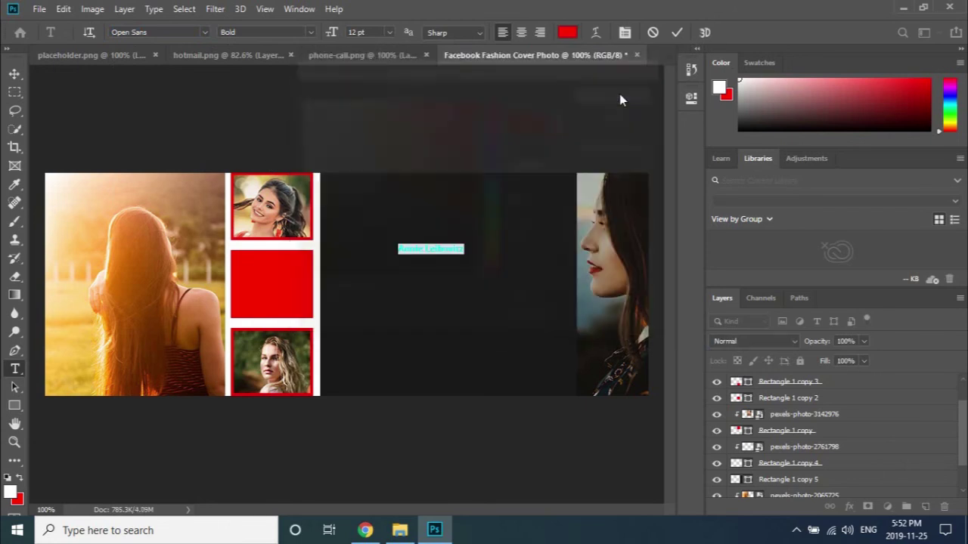
{"action": "left_click", "coordinate": [429, 250]}
Make the word 'Leibovitz' Regular weight in white ffffff and commit the text.
{"action": "left_click_drag", "start_coordinate": [425, 250], "coordinate": [467, 251]}
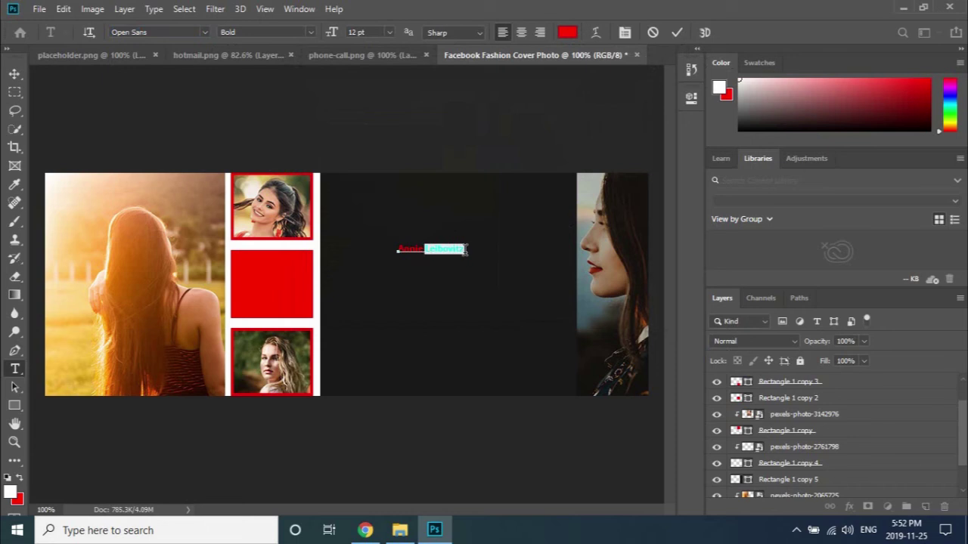
{"action": "left_click", "coordinate": [310, 32]}
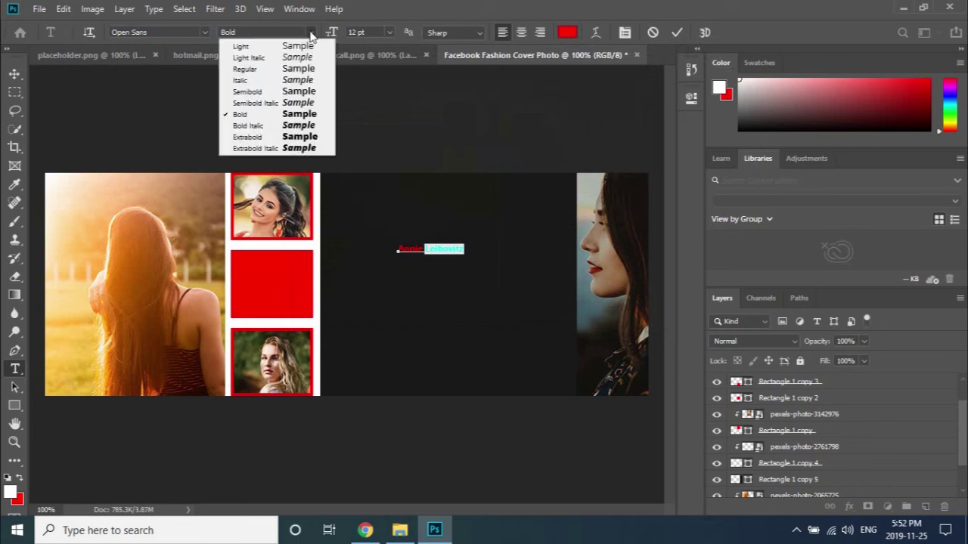
{"action": "left_click", "coordinate": [261, 69]}
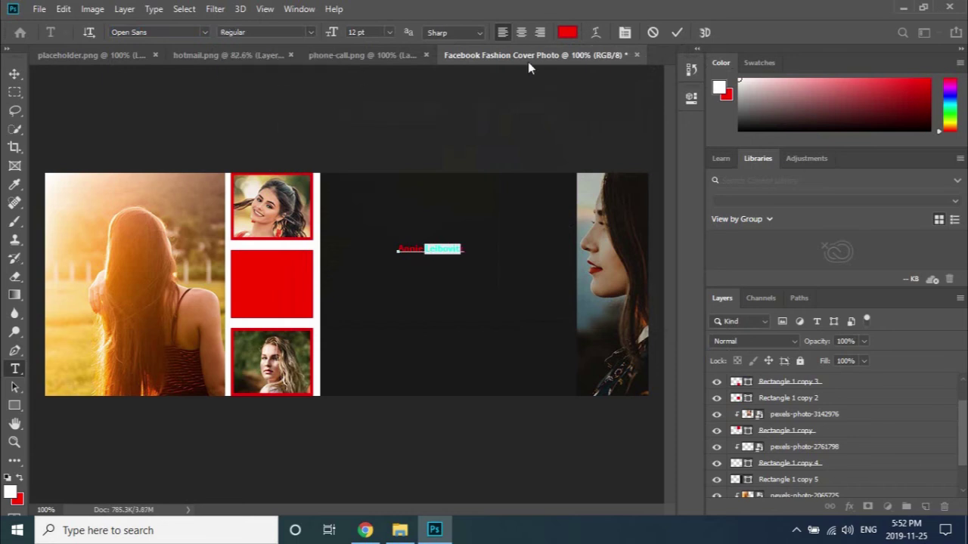
{"action": "left_click", "coordinate": [568, 32]}
{"action": "type", "text": "ffffff"}
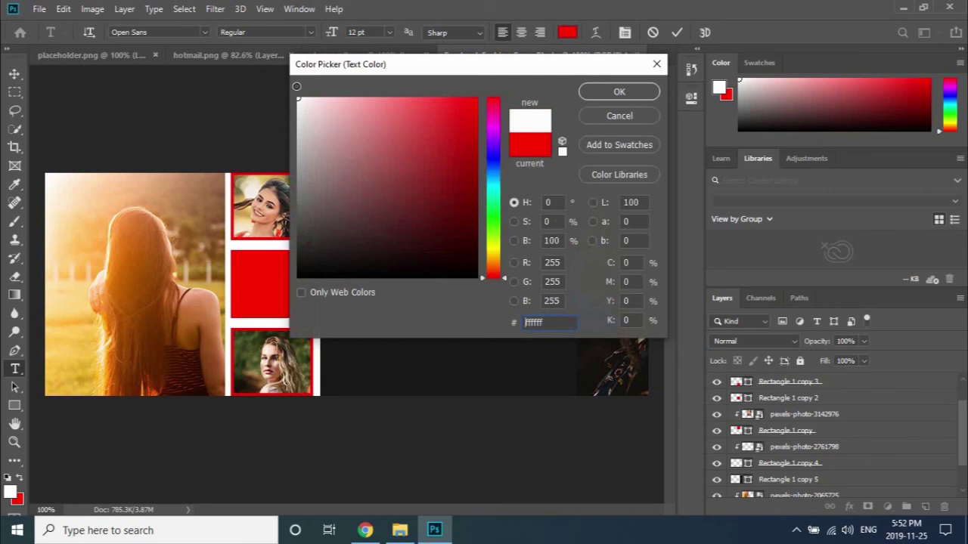
{"action": "left_click", "coordinate": [620, 92]}
{"action": "left_click", "coordinate": [677, 32]}
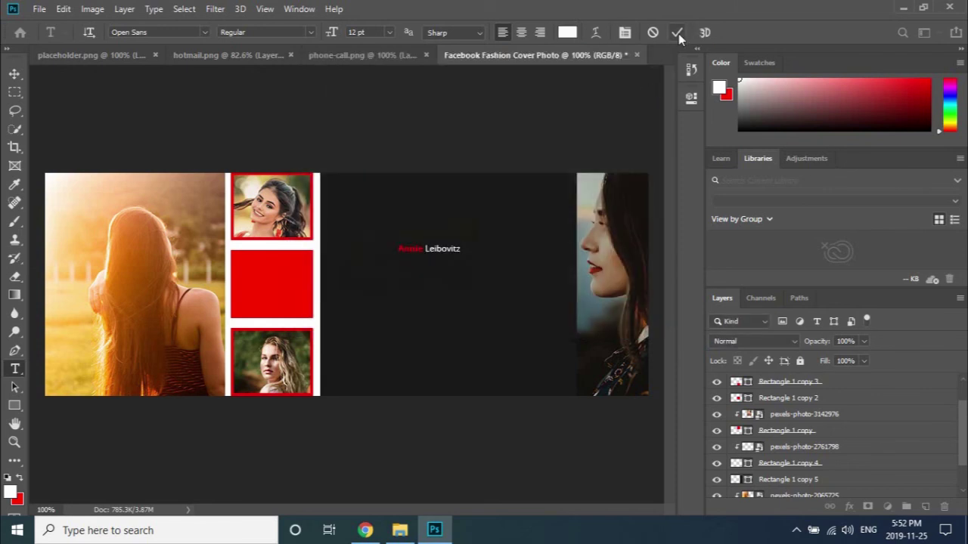
Scale the Annie Leibovitz title to about 231% and move it up near the panel top.
{"action": "left_click", "coordinate": [14, 74]}
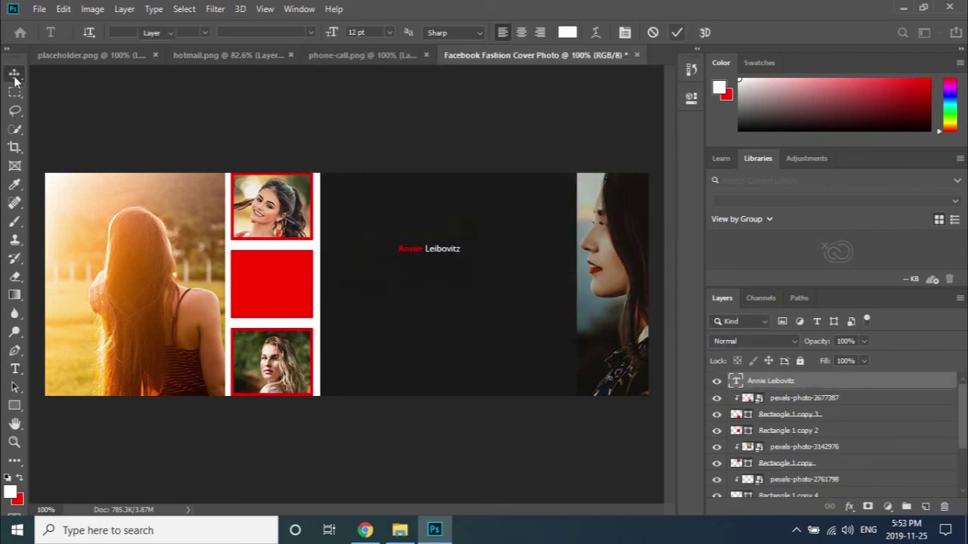
{"action": "left_click_drag", "start_coordinate": [367, 275], "coordinate": [392, 272]}
{"action": "key", "text": "ctrl+t"}
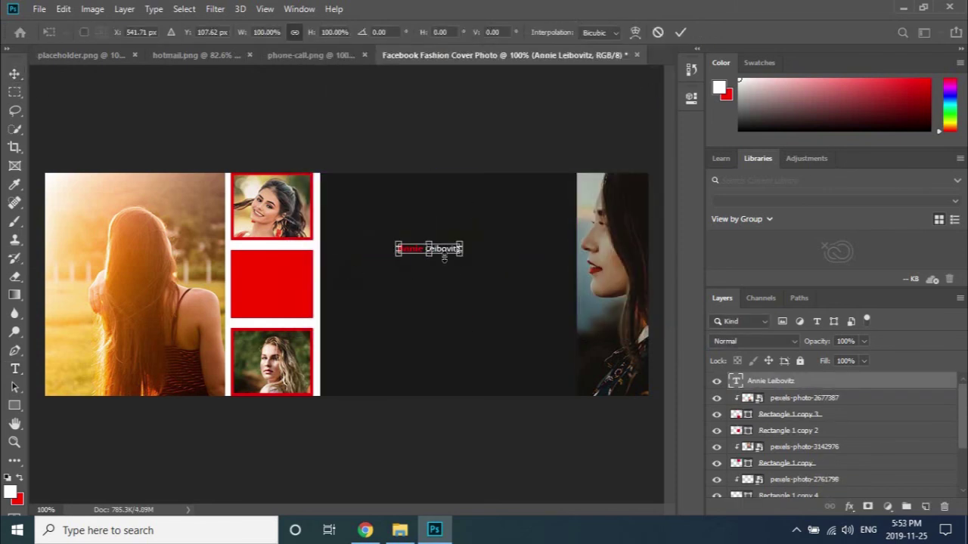
{"action": "left_click_drag", "start_coordinate": [462, 252], "coordinate": [533, 293]}
{"action": "left_click_drag", "start_coordinate": [508, 259], "coordinate": [486, 217]}
{"action": "left_click", "coordinate": [680, 33]}
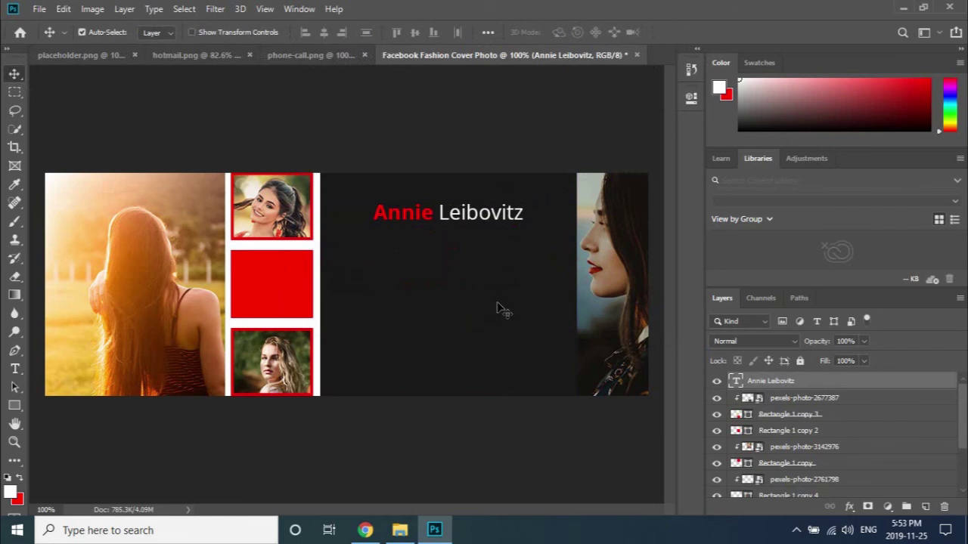
Move the title layer directly above Rectangle 1 copy 5 in the layer stack.
{"action": "left_click", "coordinate": [461, 339]}
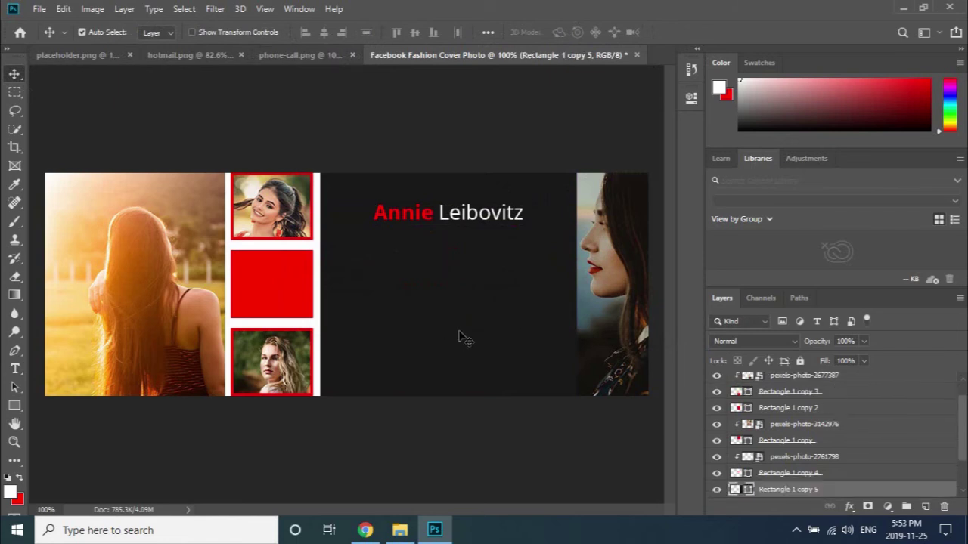
{"action": "scroll", "coordinate": [864, 443], "scroll_direction": "up", "scroll_amount": 2}
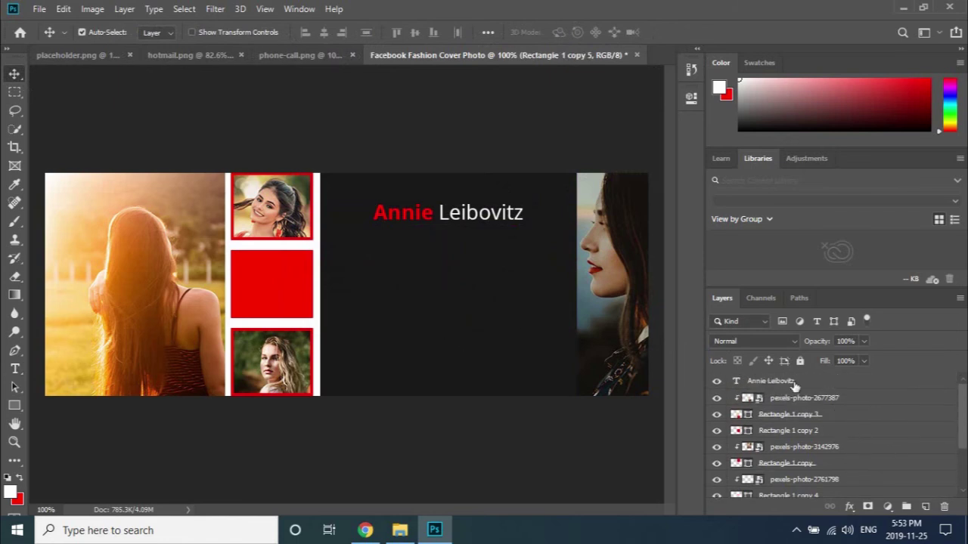
{"action": "left_click_drag", "start_coordinate": [823, 383], "coordinate": [833, 449]}
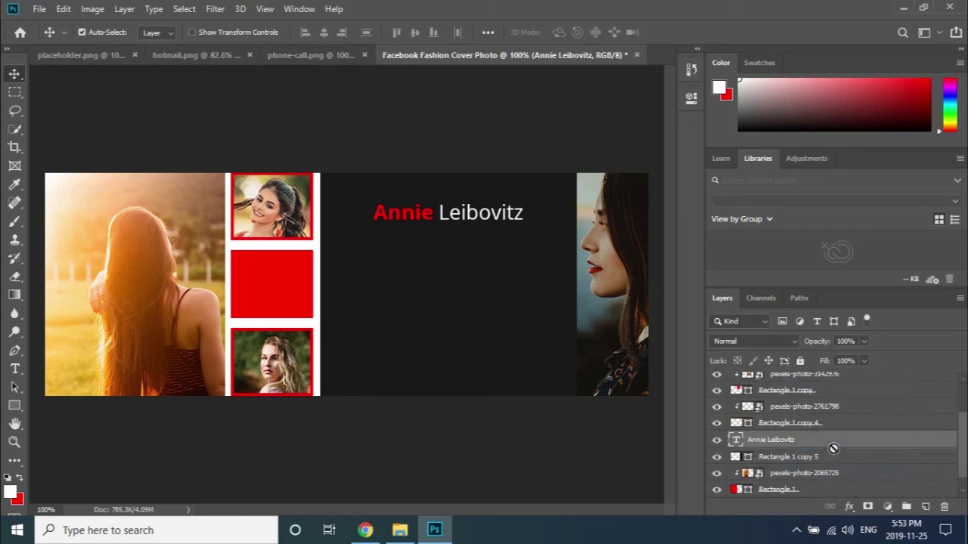
{"action": "left_click", "coordinate": [717, 457]}
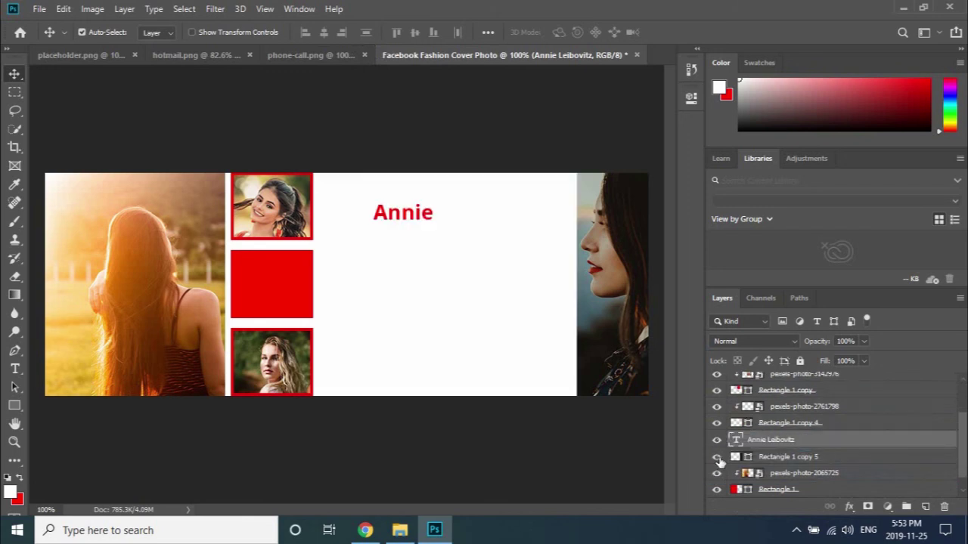
{"action": "left_click", "coordinate": [717, 456]}
{"action": "left_click", "coordinate": [748, 456], "text": "ctrl"}
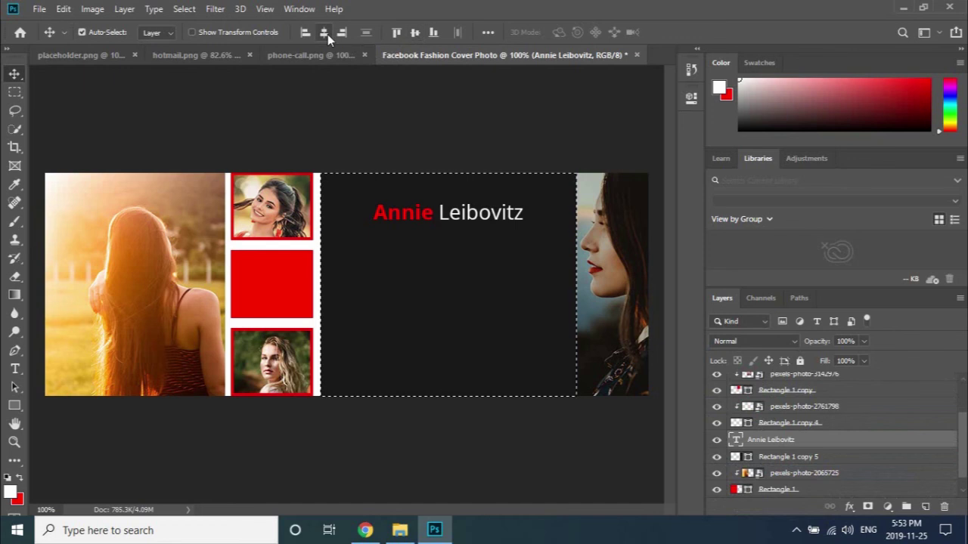
{"action": "key", "text": "ctrl+d"}
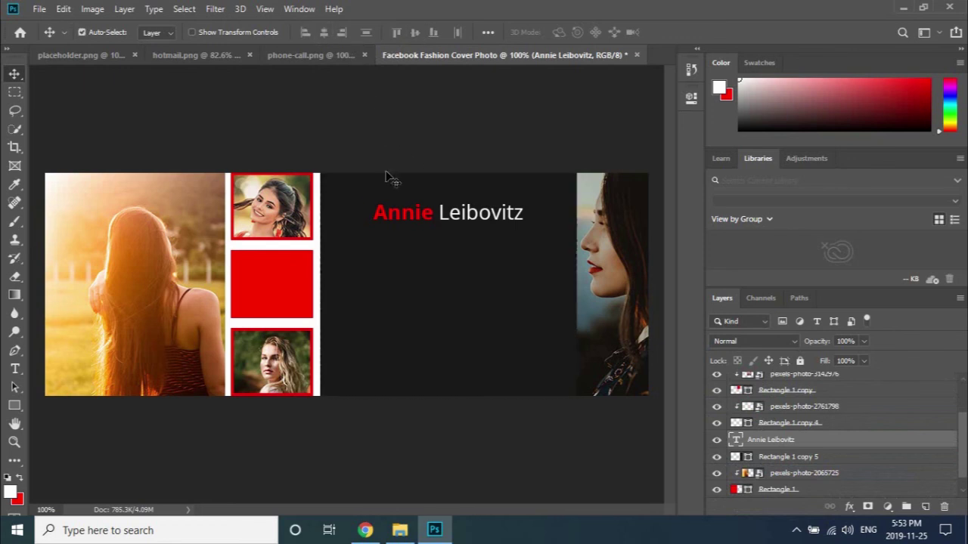
{"action": "left_click", "coordinate": [274, 141]}
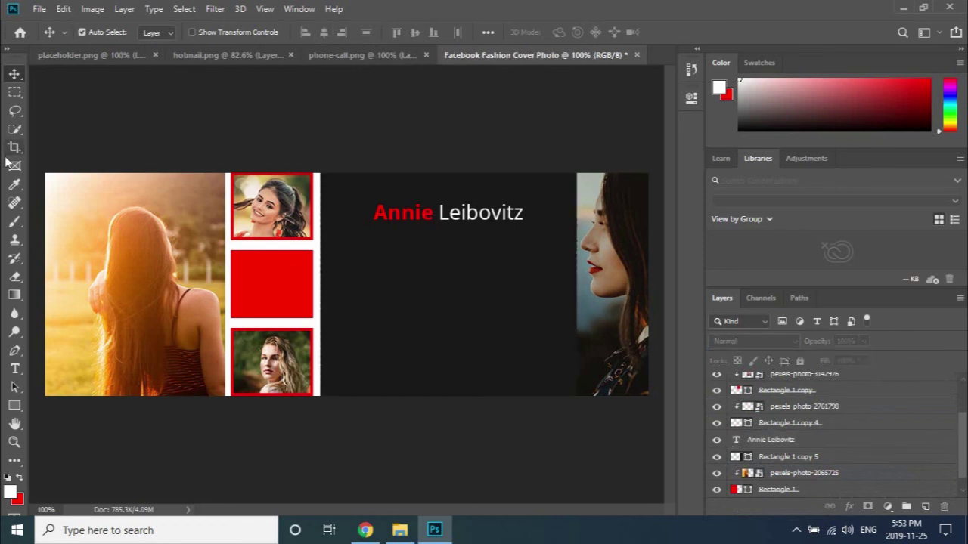
Replace the Lorem Ipsum subtitle with 'Photographer' and move it just under the title.
{"action": "left_click", "coordinate": [16, 368]}
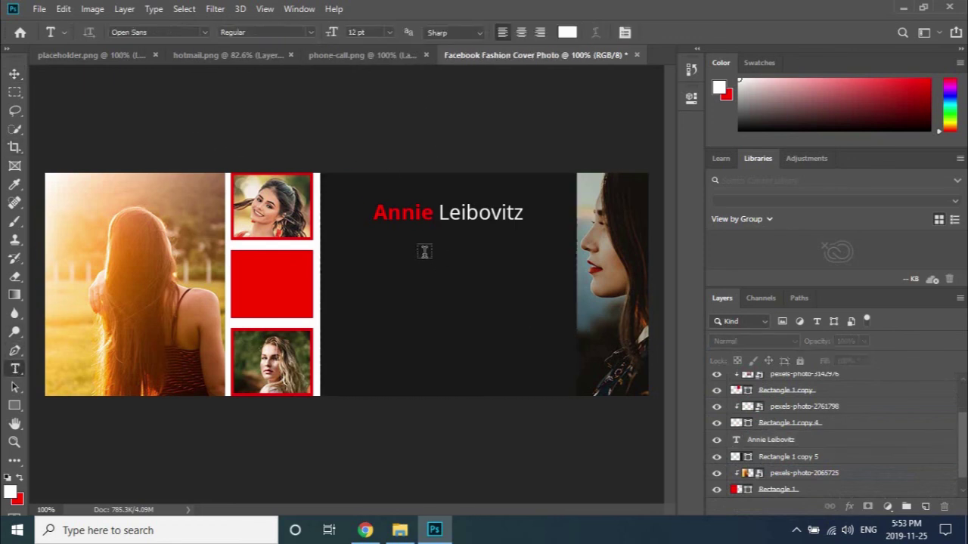
{"action": "left_click", "coordinate": [423, 252]}
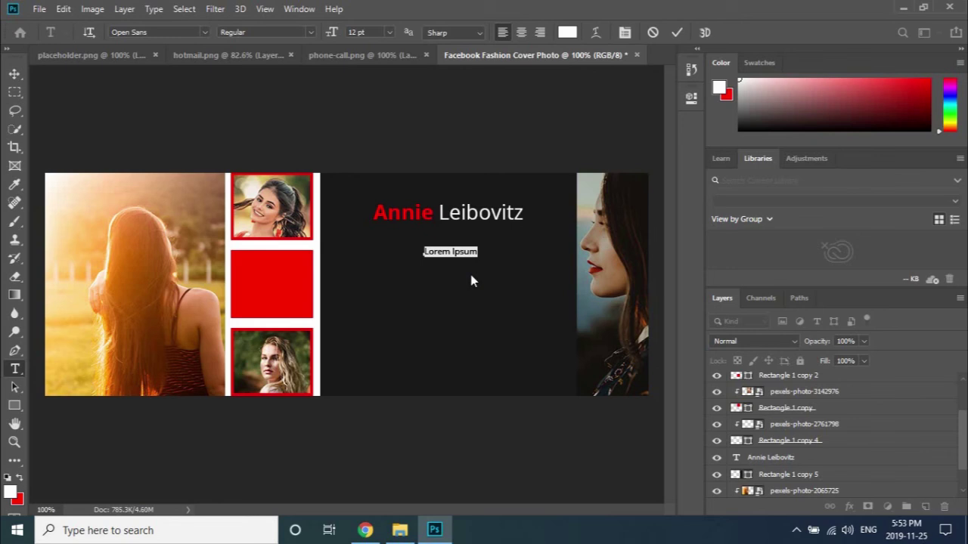
{"action": "key", "text": "BackSpace"}
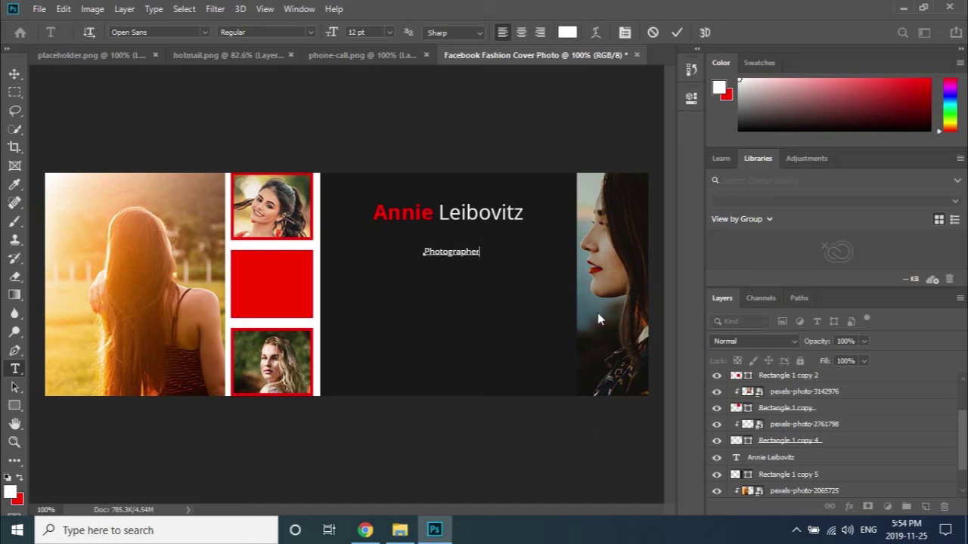
{"action": "left_click", "coordinate": [14, 73]}
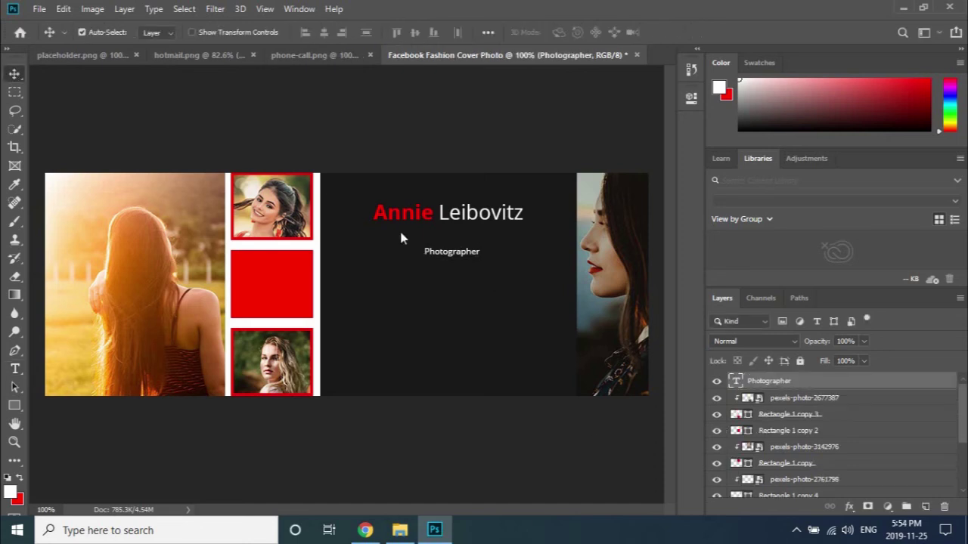
{"action": "left_click_drag", "start_coordinate": [446, 257], "coordinate": [442, 242]}
Scale the Photographer subtitle up to about 188%.
{"action": "key", "text": "ctrl+t"}
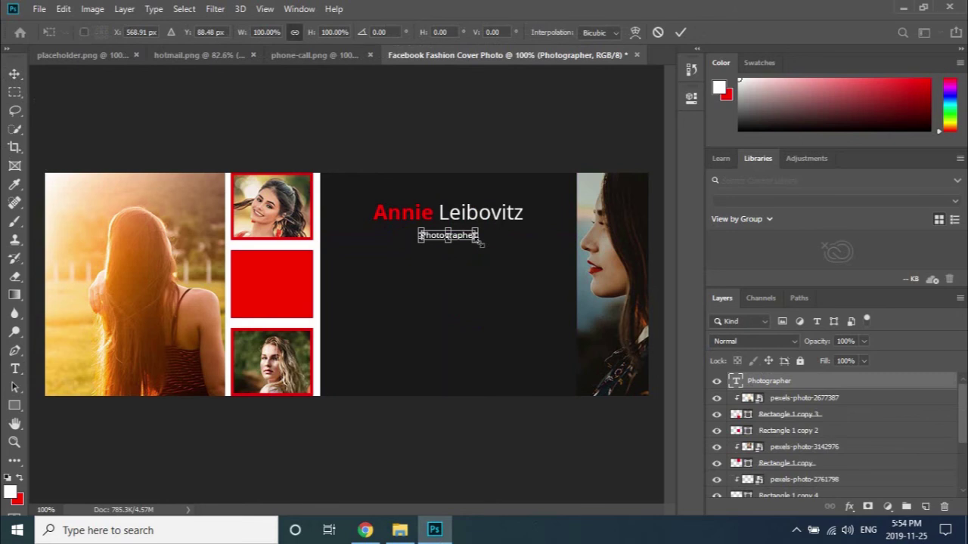
{"action": "left_click_drag", "start_coordinate": [481, 242], "coordinate": [497, 250]}
{"action": "left_click", "coordinate": [679, 34]}
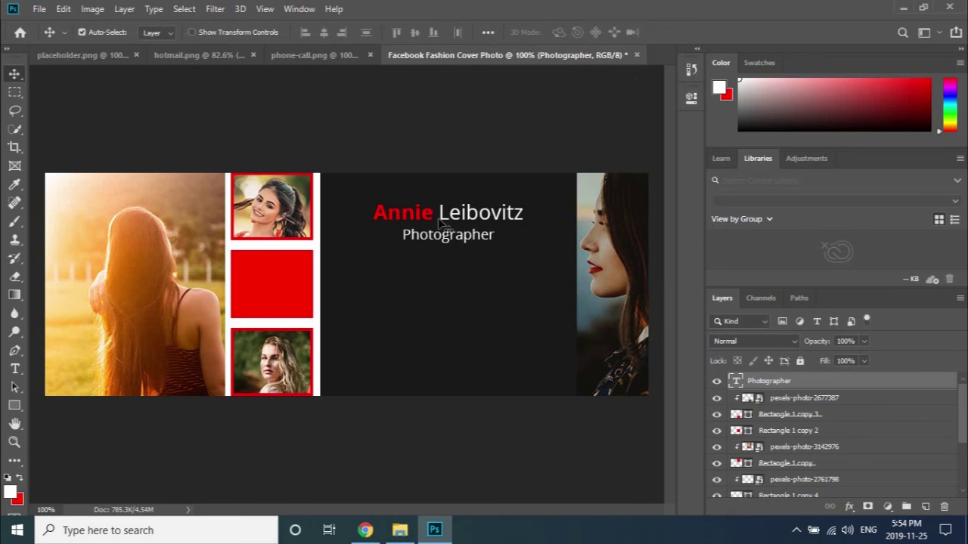
{"action": "scroll", "coordinate": [435, 239], "scroll_direction": "up", "scroll_amount": 3}
Nudge Photographer up and place its layer directly below the Annie Leibovitz layer.
{"action": "left_click_drag", "start_coordinate": [438, 241], "coordinate": [431, 232]}
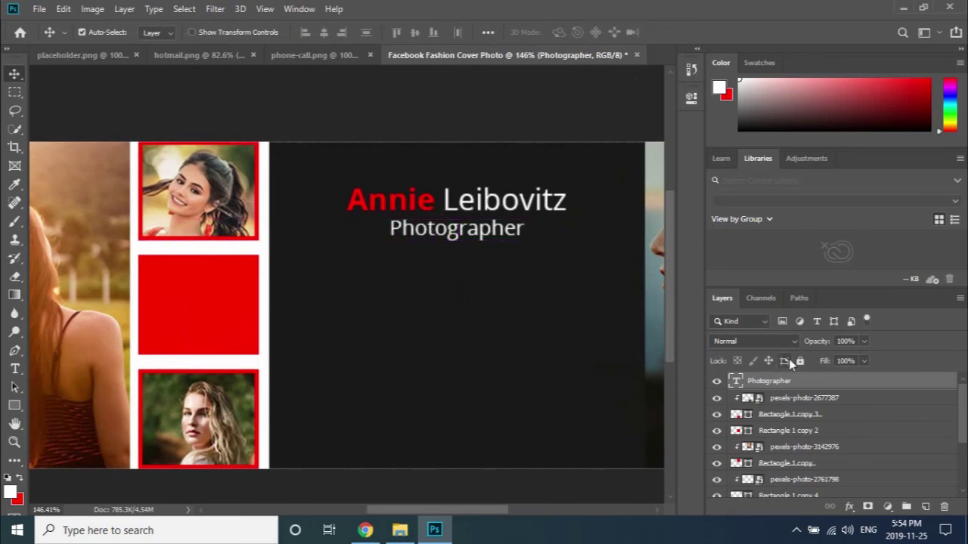
{"action": "scroll", "coordinate": [806, 398], "scroll_direction": "down", "scroll_amount": 3}
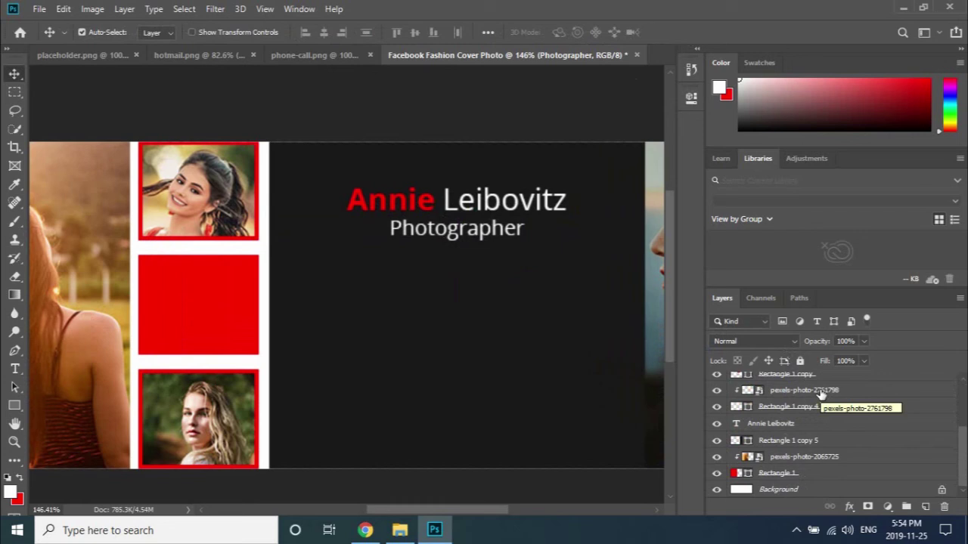
{"action": "scroll", "coordinate": [823, 395], "scroll_direction": "up", "scroll_amount": 3}
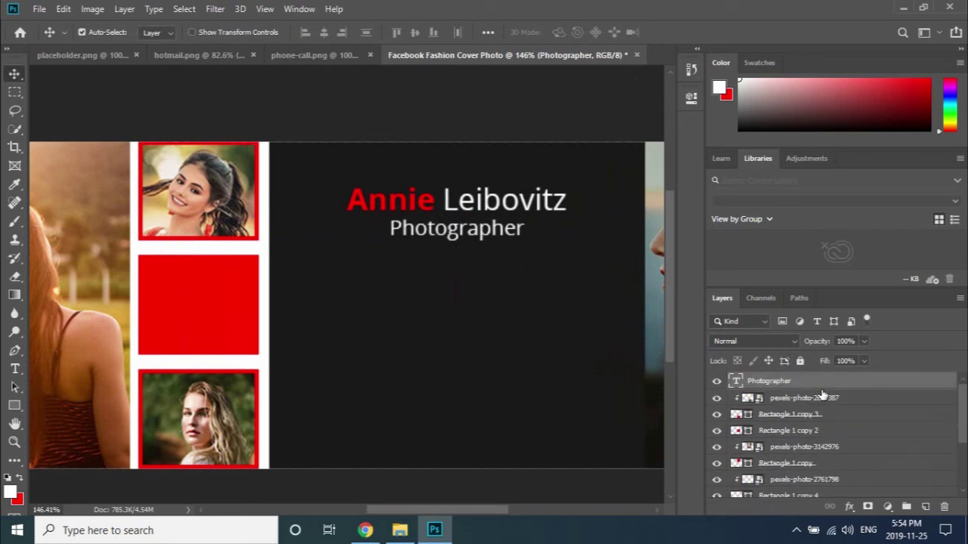
{"action": "scroll", "coordinate": [830, 395], "scroll_direction": "down", "scroll_amount": 3}
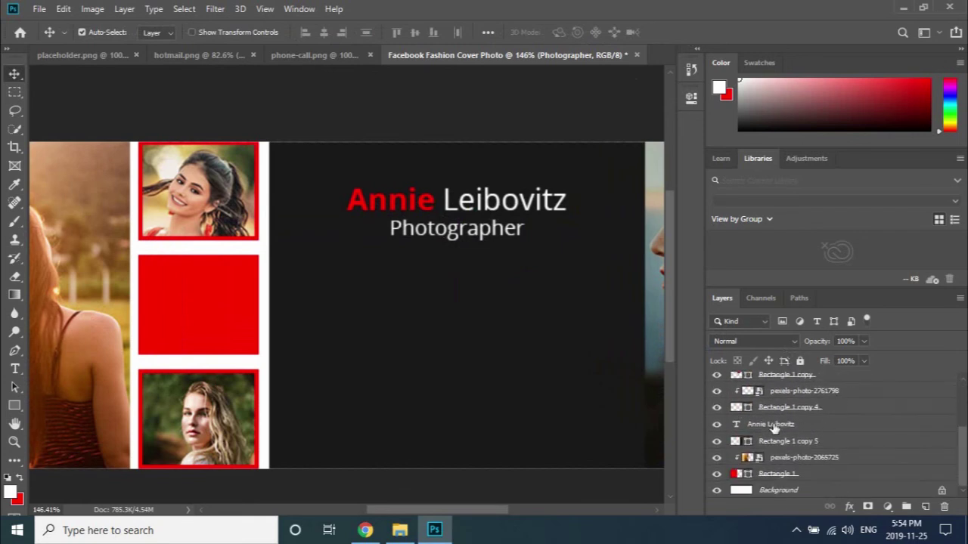
{"action": "left_click", "coordinate": [802, 425]}
{"action": "scroll", "coordinate": [818, 423], "scroll_direction": "up", "scroll_amount": 3}
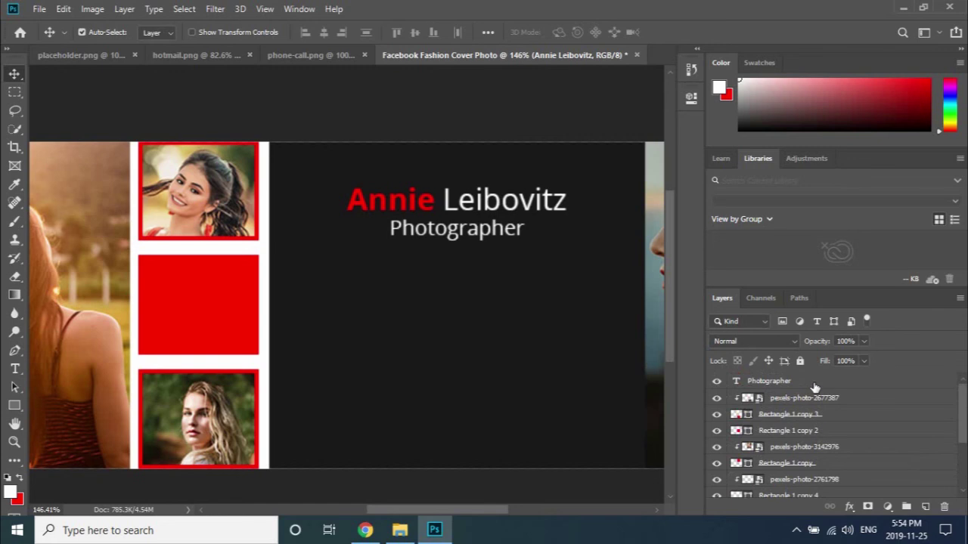
{"action": "left_click_drag", "start_coordinate": [814, 381], "coordinate": [815, 470]}
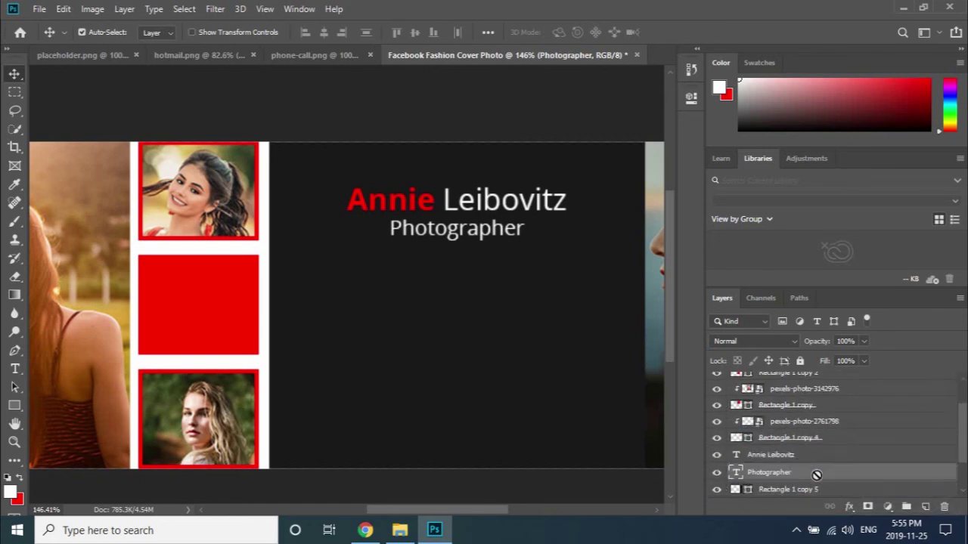
Align Photographer and the Annie Leibovitz title on their horizontal centres.
{"action": "left_click", "coordinate": [796, 457], "text": "shift"}
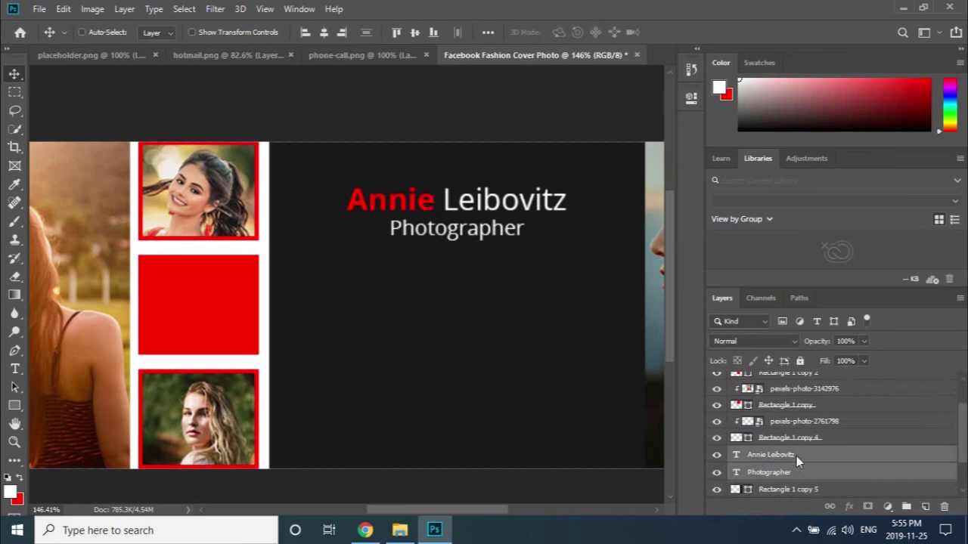
{"action": "left_click", "coordinate": [325, 32]}
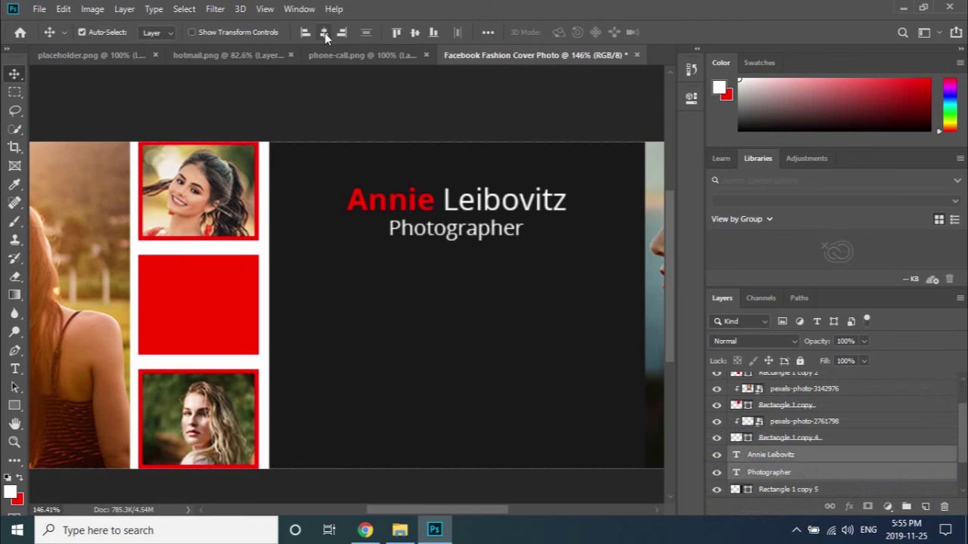
{"action": "left_click", "coordinate": [301, 277]}
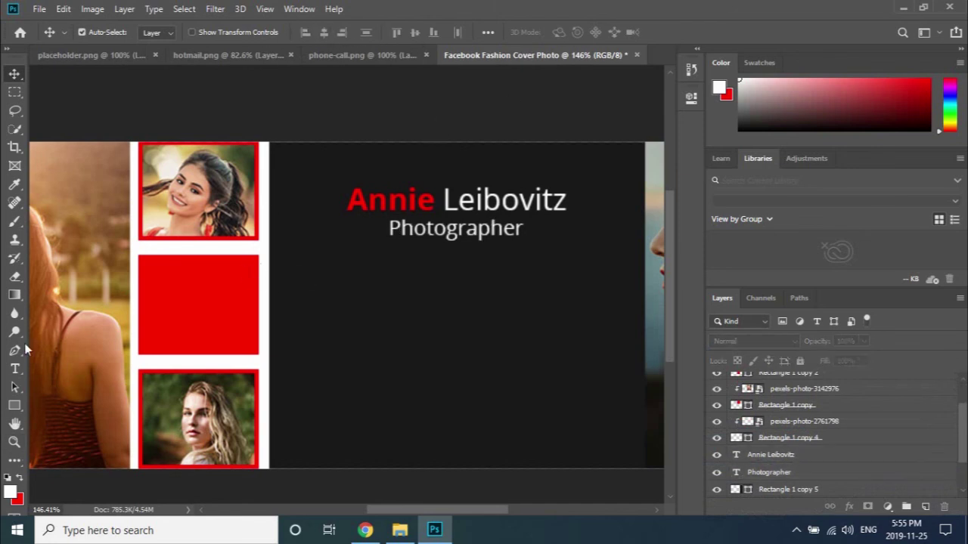
{"action": "left_click", "coordinate": [427, 238]}
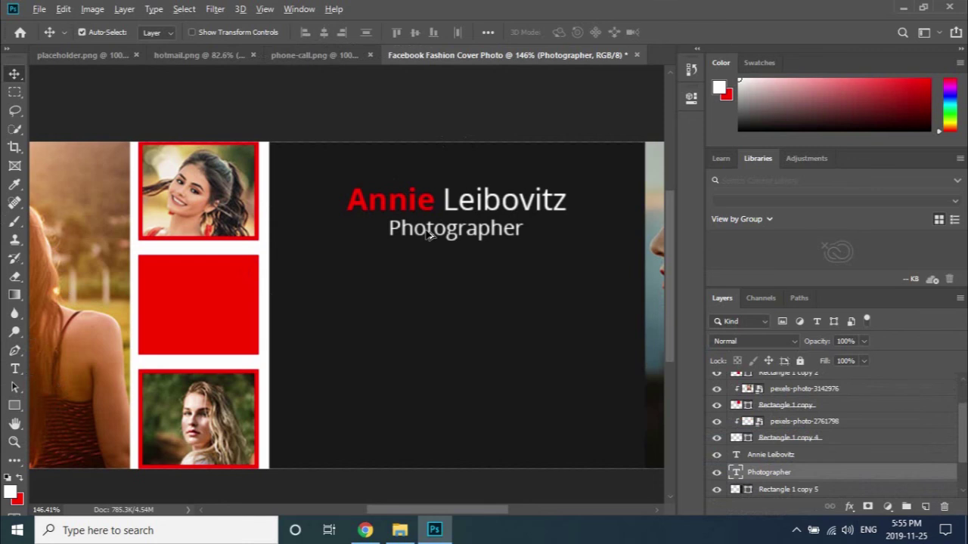
Duplicate Photographer below itself and change the copy to 'FASHION. ART. EVENT'.
{"action": "left_click_drag", "start_coordinate": [427, 238], "coordinate": [426, 264]}
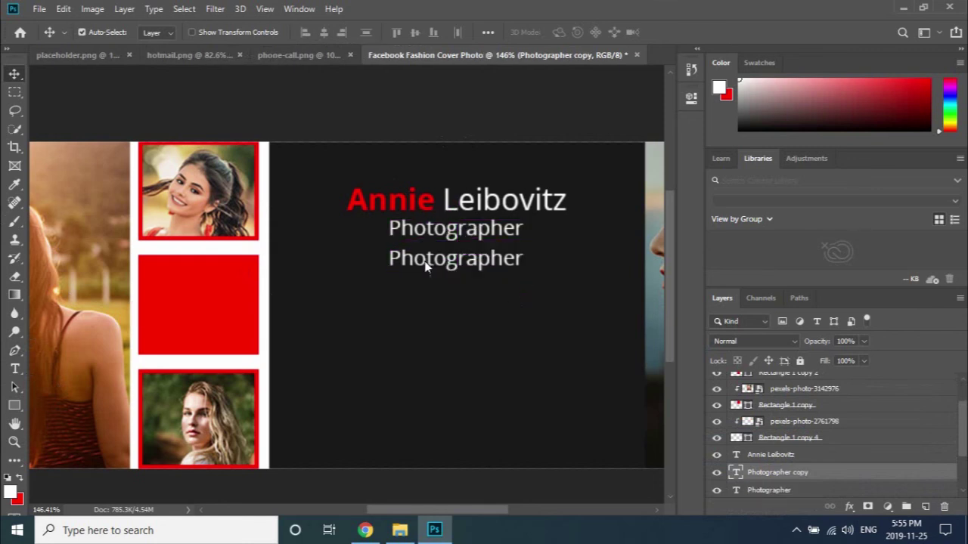
{"action": "left_click", "coordinate": [14, 369]}
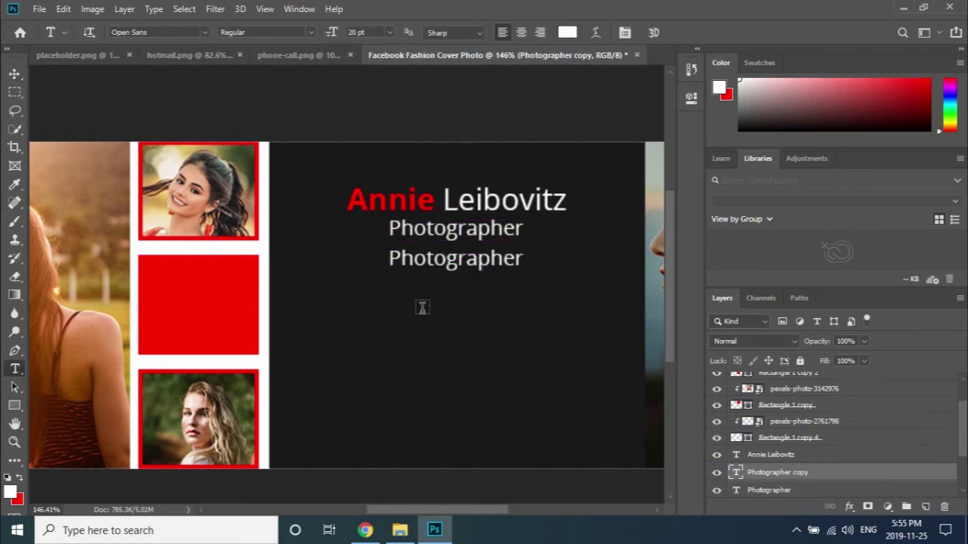
{"action": "left_click", "coordinate": [433, 264]}
{"action": "double_click", "coordinate": [431, 262]}
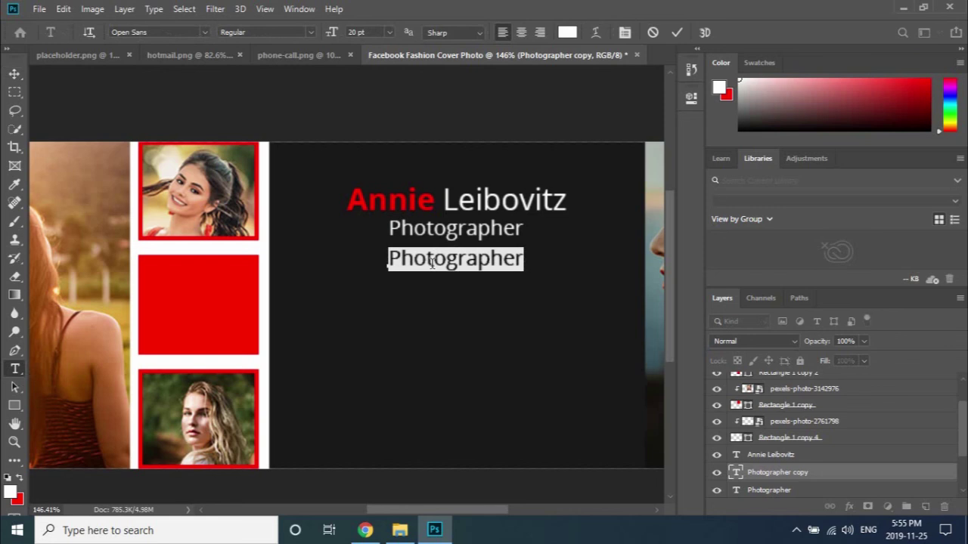
{"action": "type", "text": "FAS"}
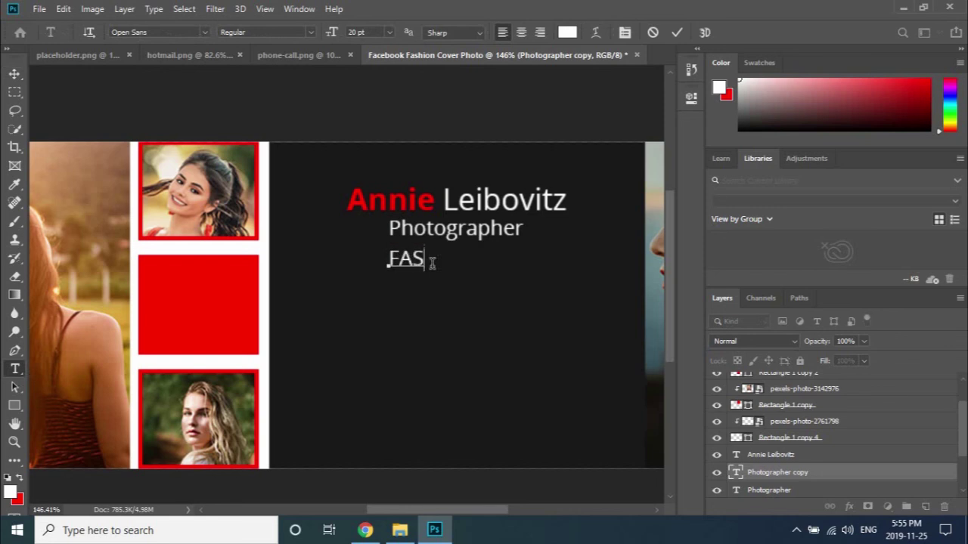
{"action": "type", "text": "HION"}
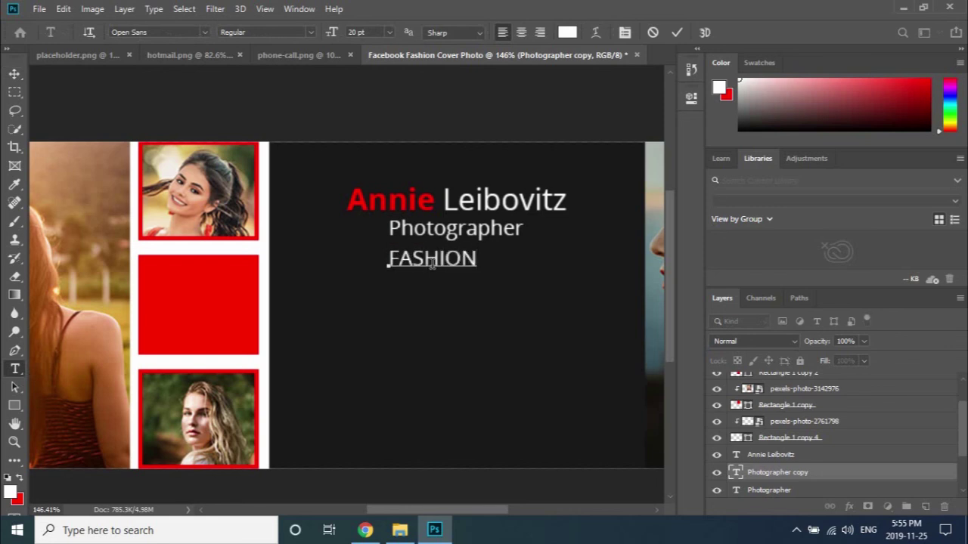
{"action": "type", "text": ". a"}
{"action": "key", "text": "BackSpace"}
{"action": "type", "text": "A"}
{"action": "key", "text": "BackSpace"}
{"action": "type", "text": "RT"}
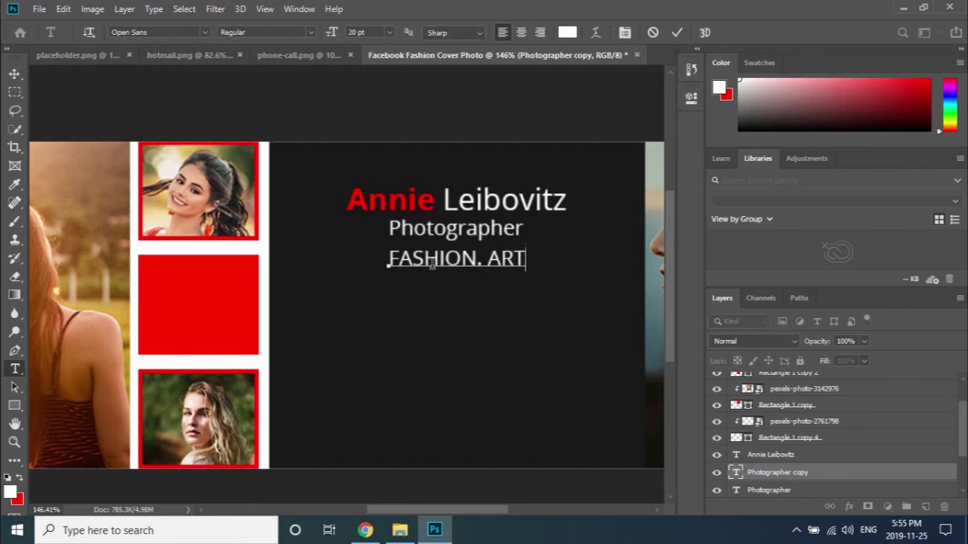
{"action": "type", "text": ". EVENT"}
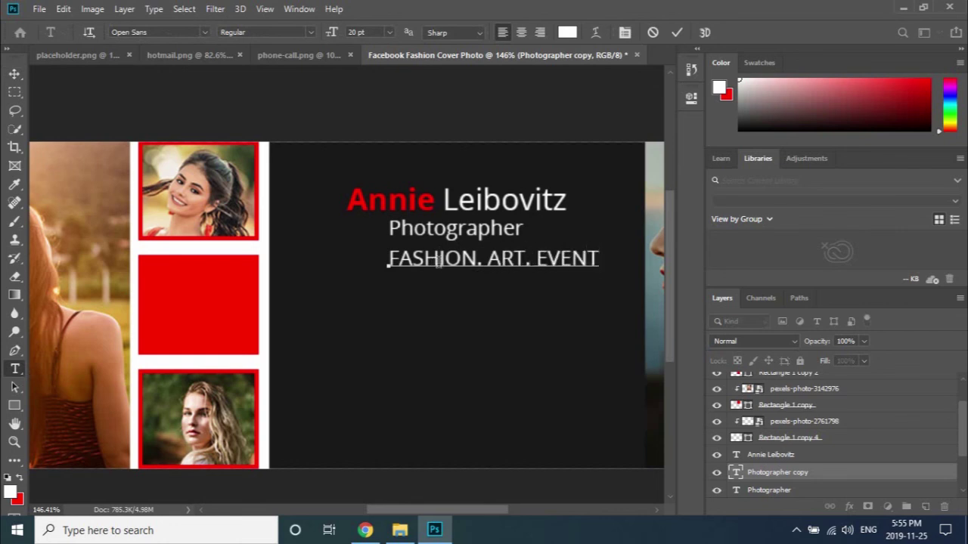
{"action": "left_click", "coordinate": [678, 32]}
Centre the FASHION. ART. EVENT line horizontally with the Annie Leibovitz title.
{"action": "left_click", "coordinate": [16, 76]}
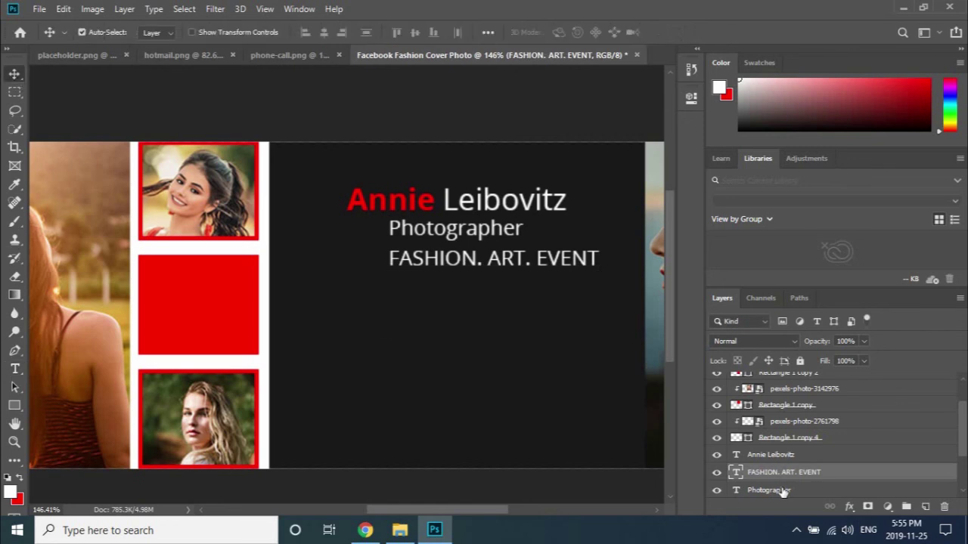
{"action": "key", "text": "ctrl"}
{"action": "left_click", "coordinate": [775, 455], "text": "ctrl"}
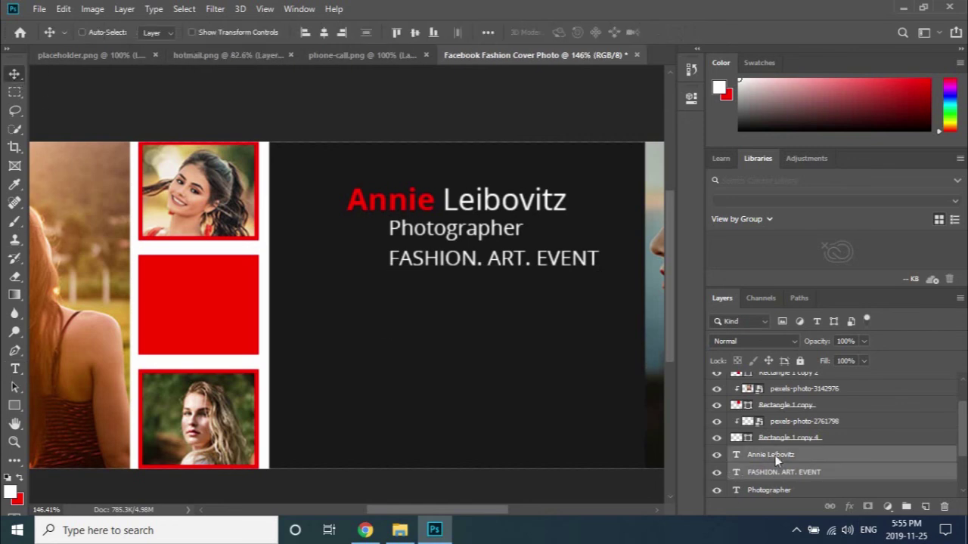
{"action": "left_click", "coordinate": [325, 32]}
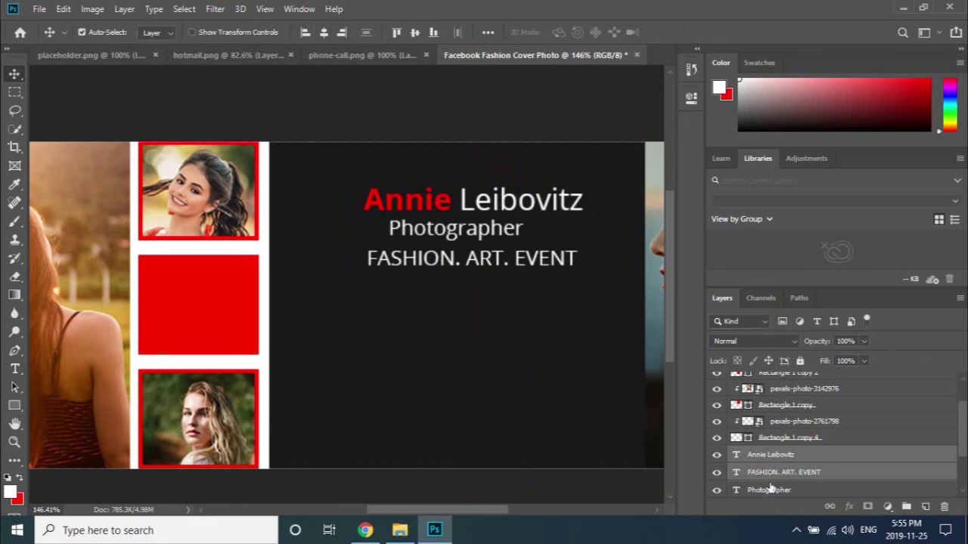
{"action": "scroll", "coordinate": [770, 487], "scroll_direction": "down", "scroll_amount": 1}
{"action": "key", "text": "ctrl"}
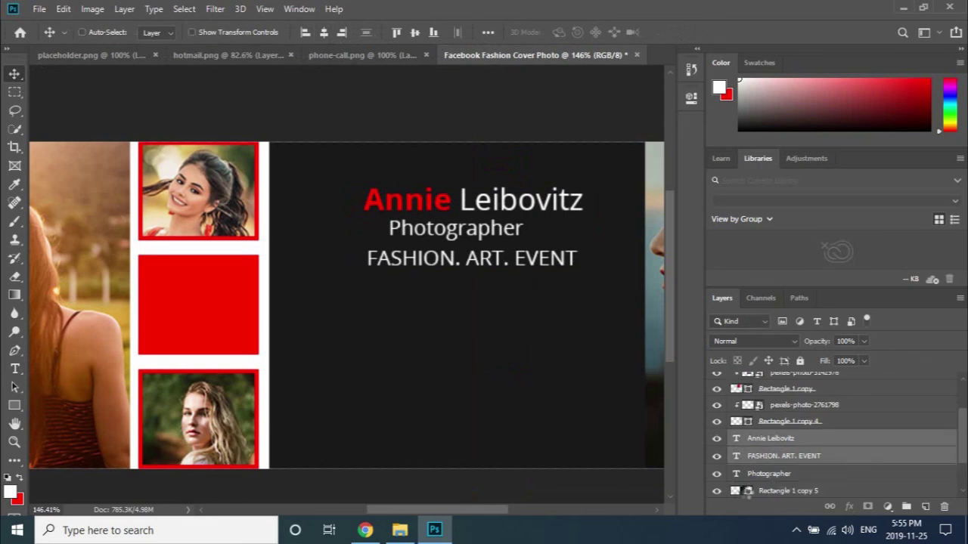
Align all three text lines on their horizontal centres.
{"action": "left_click", "coordinate": [779, 473]}
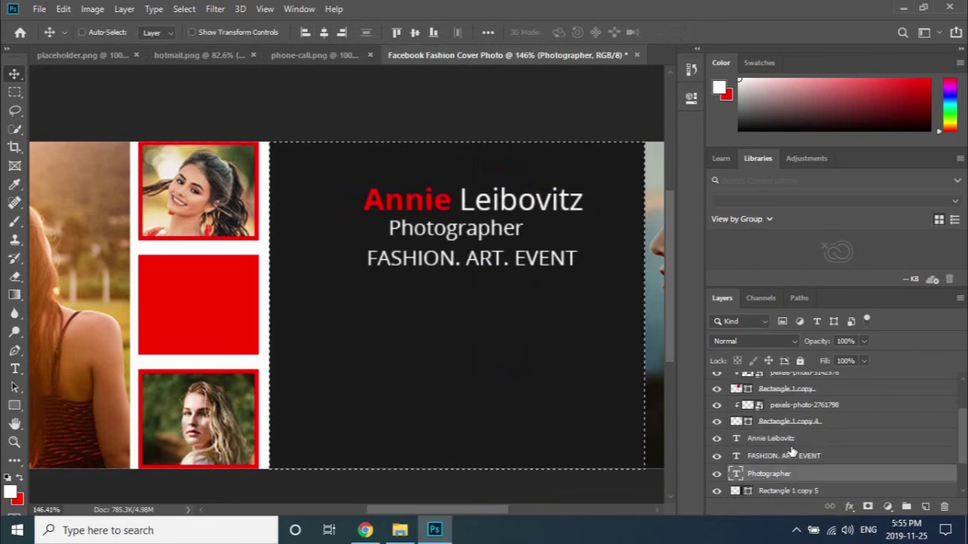
{"action": "left_click", "coordinate": [790, 454], "text": "ctrl"}
{"action": "left_click", "coordinate": [791, 440], "text": "ctrl"}
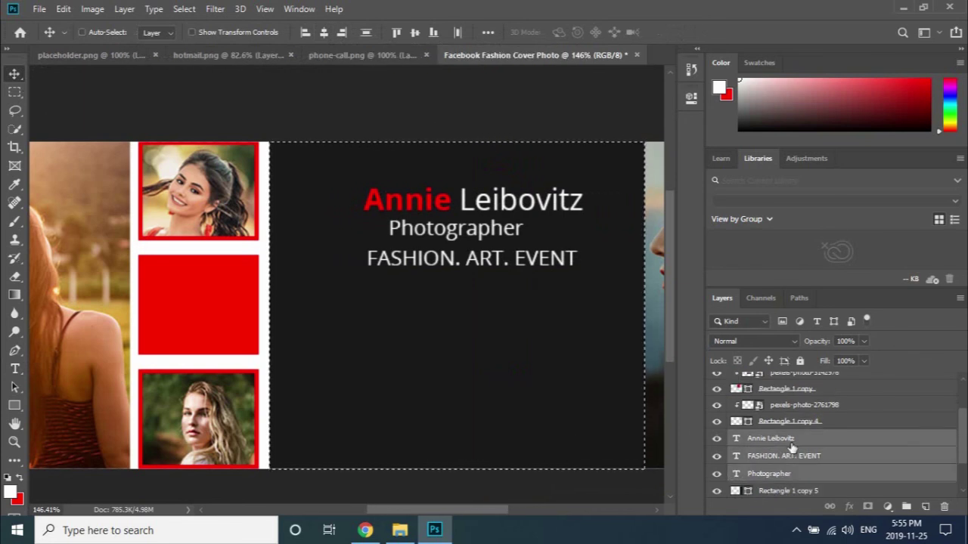
{"action": "left_click", "coordinate": [326, 33]}
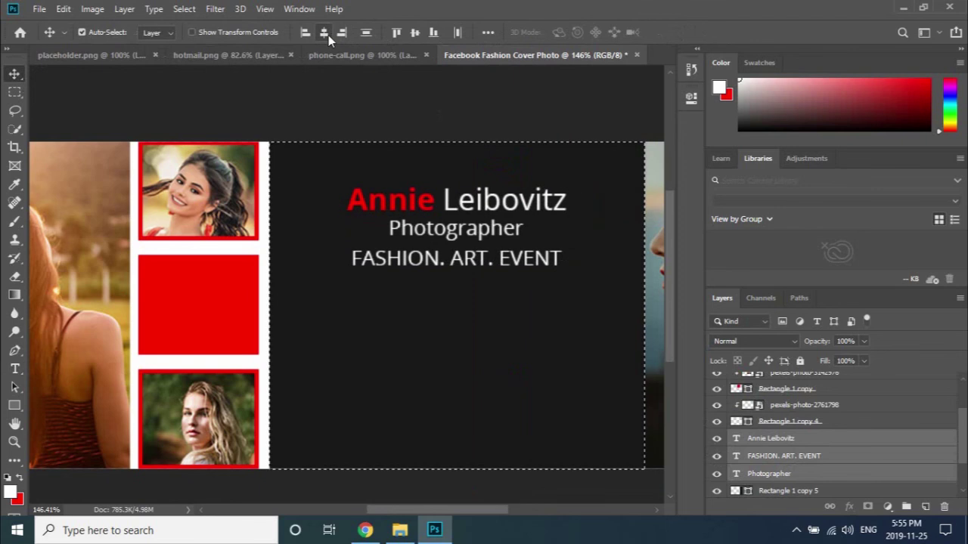
{"action": "left_click", "coordinate": [162, 107]}
Shrink FASHION. ART. EVENT to about 80% and settle it slightly lower.
{"action": "left_click", "coordinate": [541, 261]}
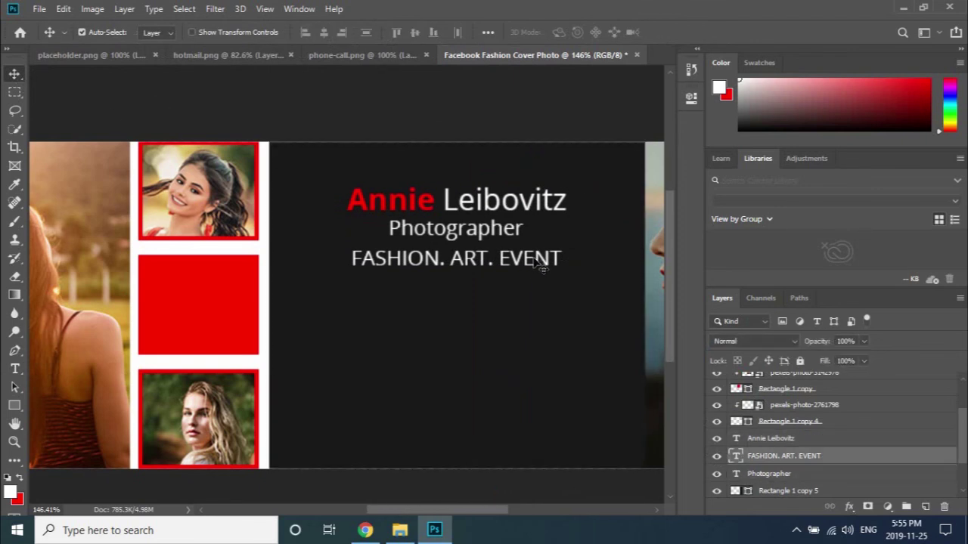
{"action": "key", "text": "ctrl+t"}
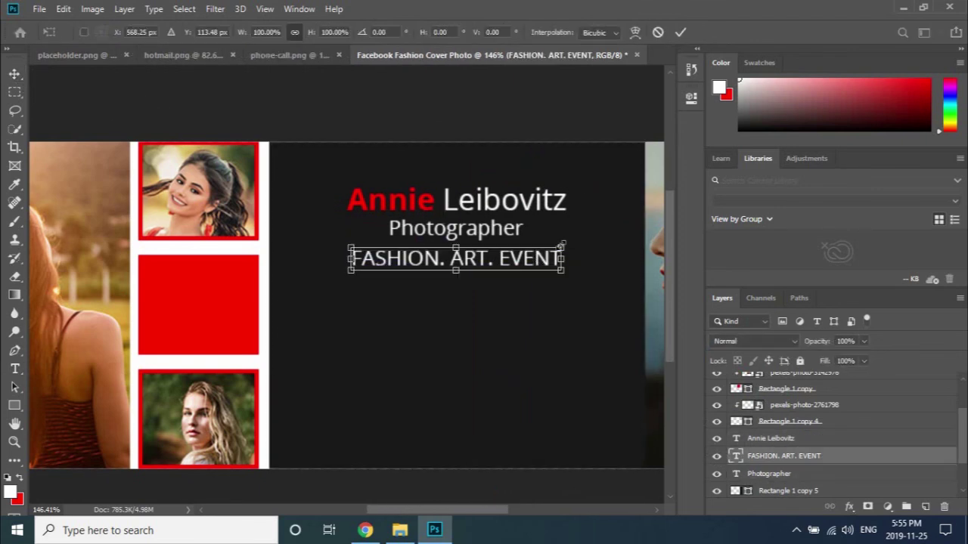
{"action": "left_click_drag", "start_coordinate": [562, 256], "coordinate": [505, 277]}
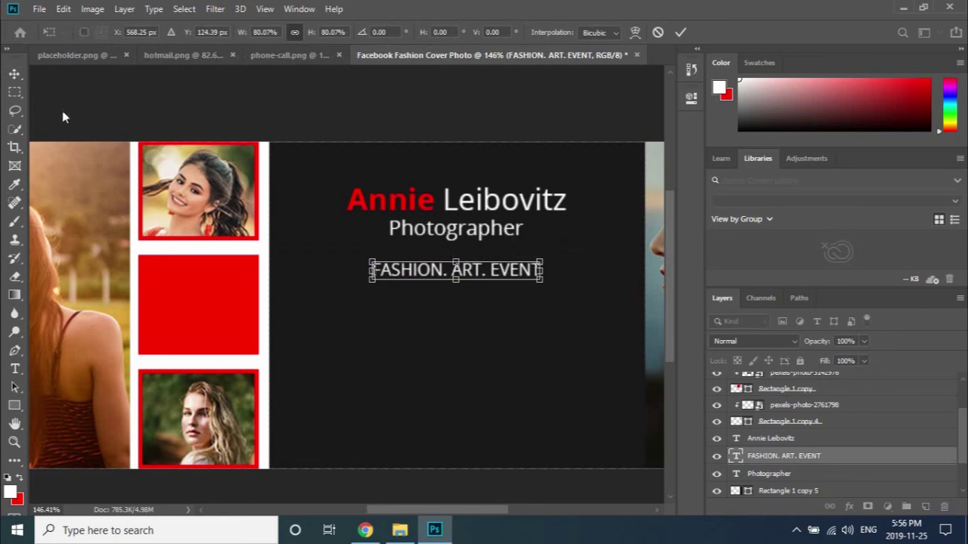
{"action": "key", "text": "Return"}
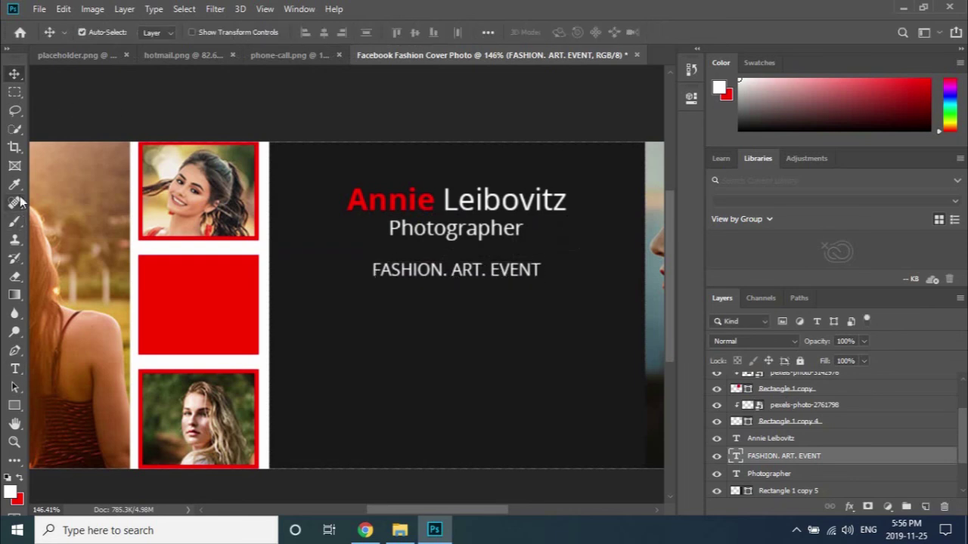
Draw a thin red rectangle bar under Photographer.
{"action": "left_click", "coordinate": [15, 406]}
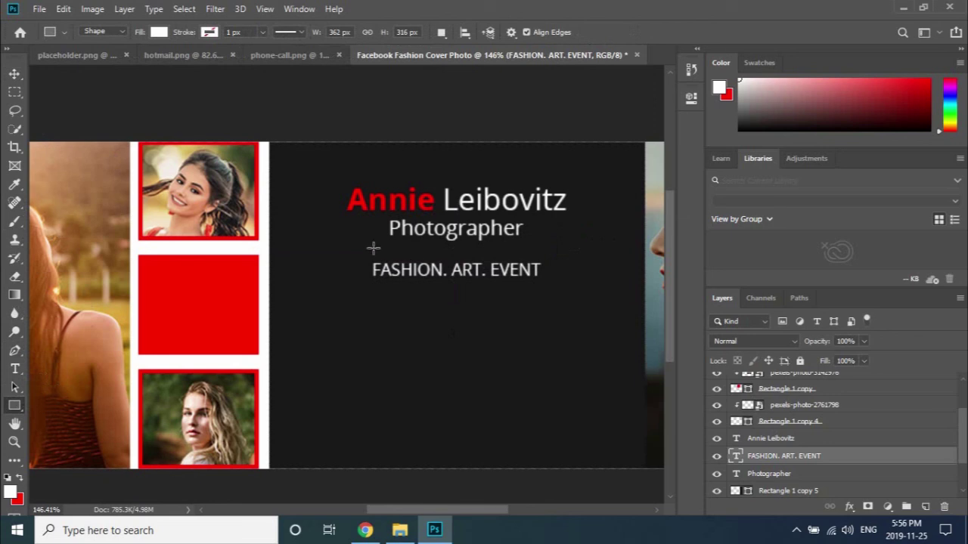
{"action": "left_click_drag", "start_coordinate": [372, 248], "coordinate": [540, 250]}
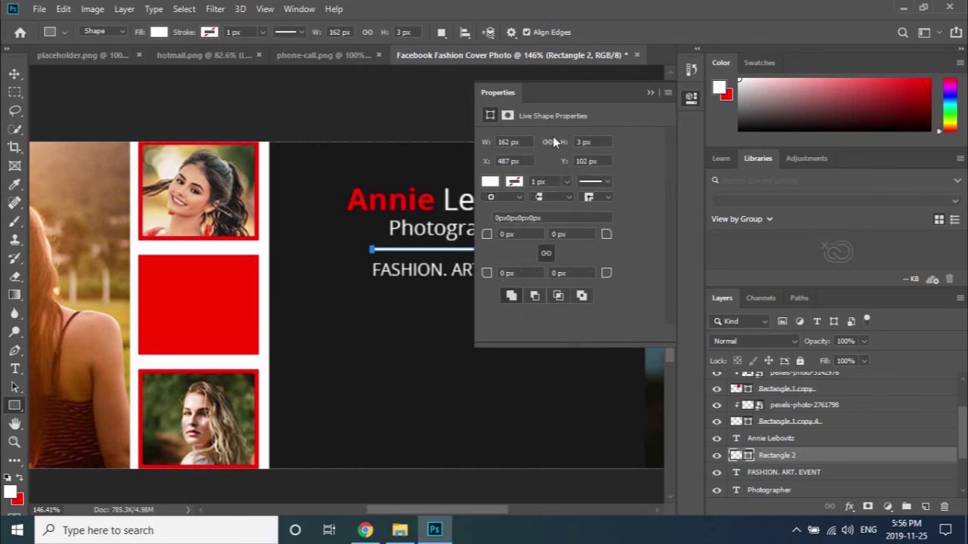
{"action": "left_click", "coordinate": [490, 182]}
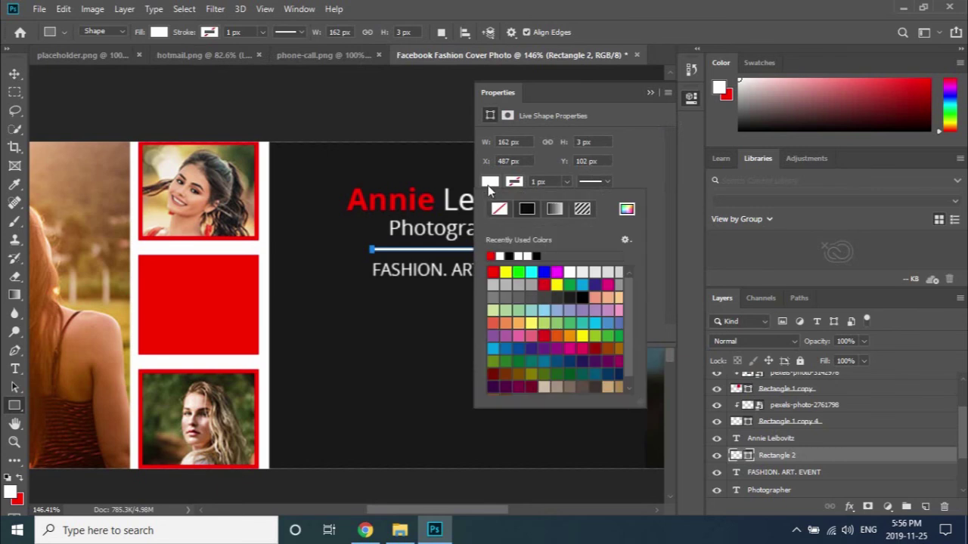
{"action": "left_click", "coordinate": [491, 256]}
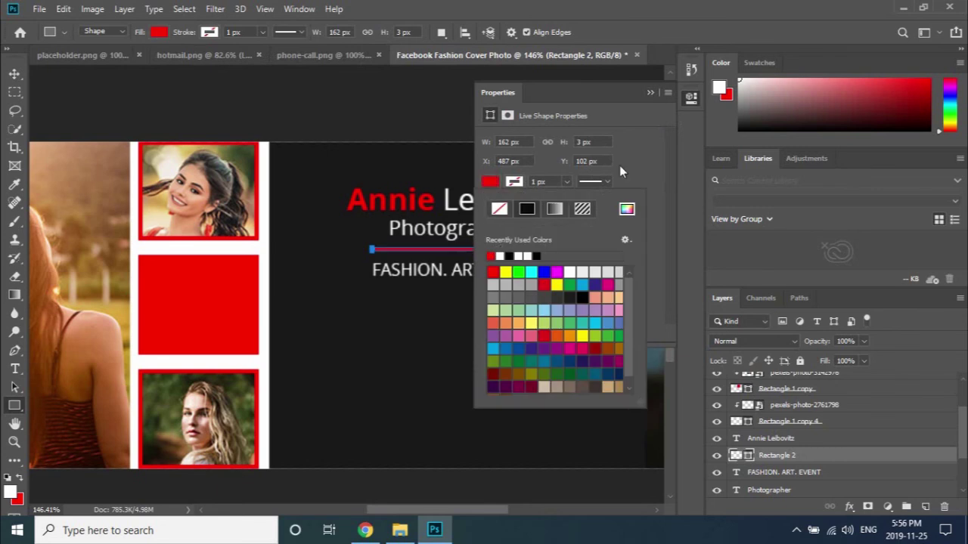
{"action": "left_click", "coordinate": [649, 93]}
Use Free Transform to raise the red divider line about 1 px.
{"action": "left_click", "coordinate": [15, 74]}
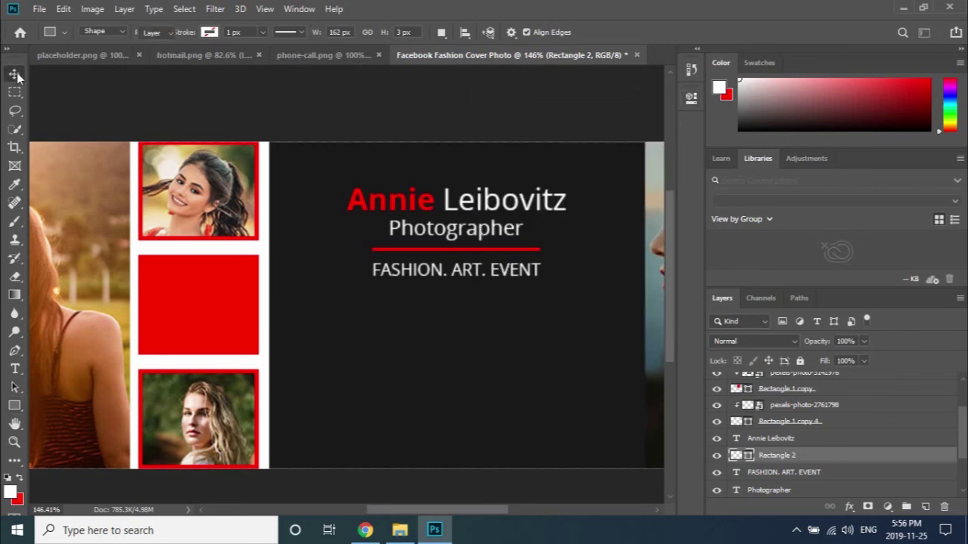
{"action": "left_click", "coordinate": [201, 105]}
{"action": "scroll", "coordinate": [467, 284], "scroll_direction": "up", "scroll_amount": 1}
{"action": "scroll", "coordinate": [467, 284], "scroll_direction": "up", "scroll_amount": 1}
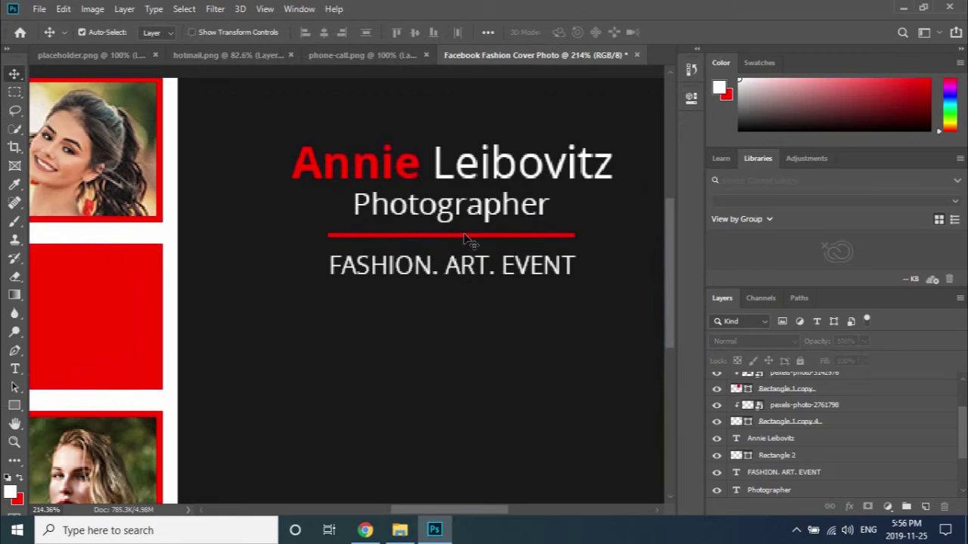
{"action": "left_click", "coordinate": [464, 237], "text": "ctrl"}
{"action": "key", "text": "ctrl+t"}
{"action": "scroll", "coordinate": [464, 238], "scroll_direction": "up", "scroll_amount": 5}
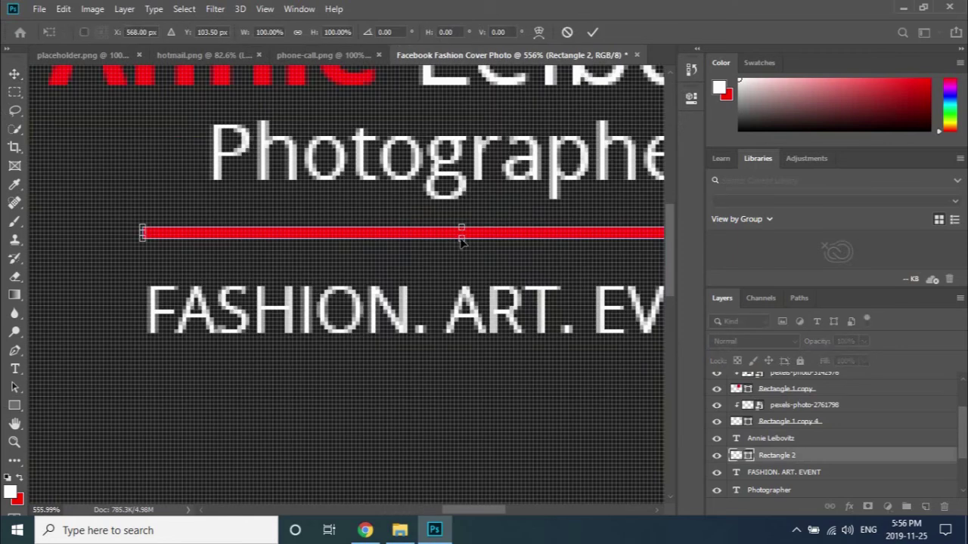
{"action": "left_click_drag", "start_coordinate": [461, 241], "coordinate": [462, 231]}
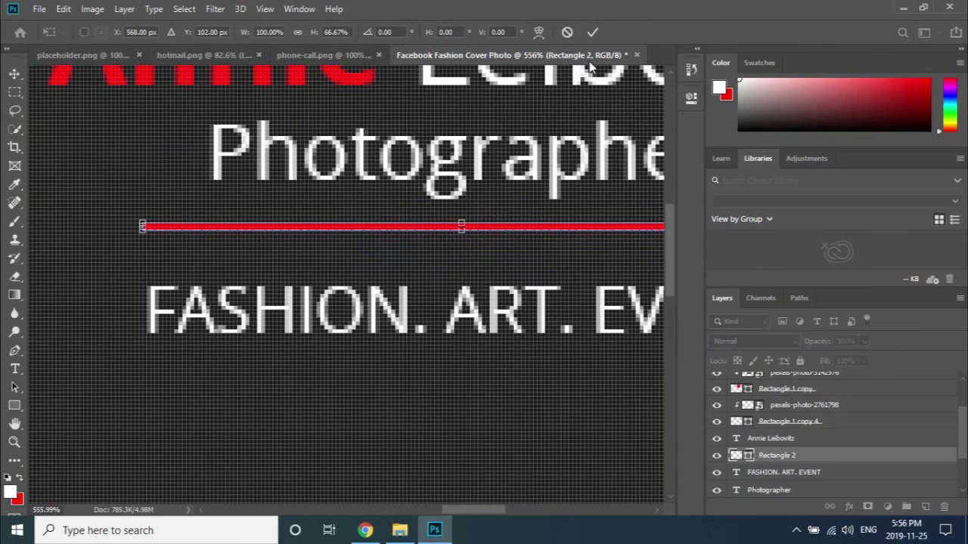
{"action": "left_click", "coordinate": [592, 33]}
Nudge FASHION. ART. EVENT up two pixels, then fit the cover in the window.
{"action": "scroll", "coordinate": [499, 252], "scroll_direction": "down", "scroll_amount": 6}
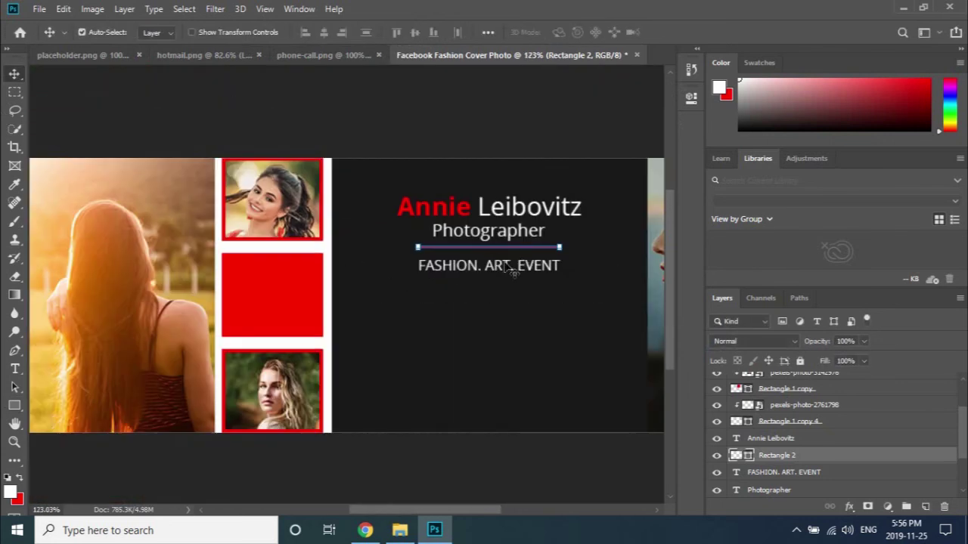
{"action": "left_click", "coordinate": [506, 270]}
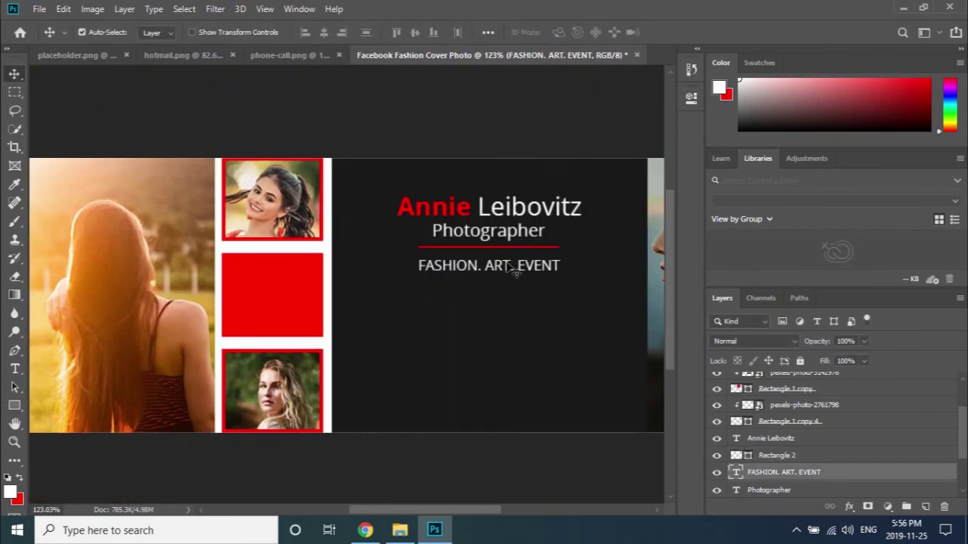
{"action": "key", "text": "Up"}
{"action": "key", "text": "Up"}
{"action": "key", "text": "Up"}
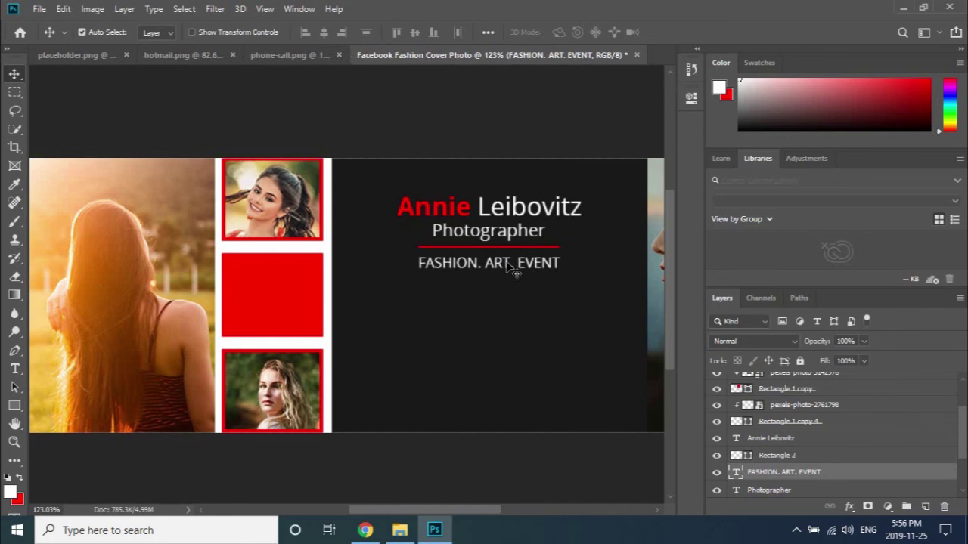
{"action": "key", "text": "Up"}
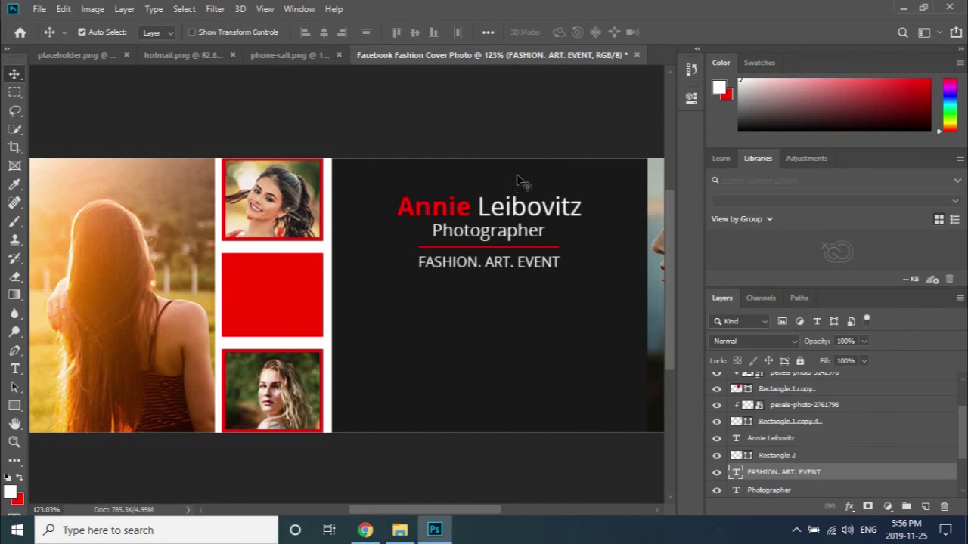
{"action": "left_click", "coordinate": [523, 187]}
{"action": "key", "text": "ctrl+0"}
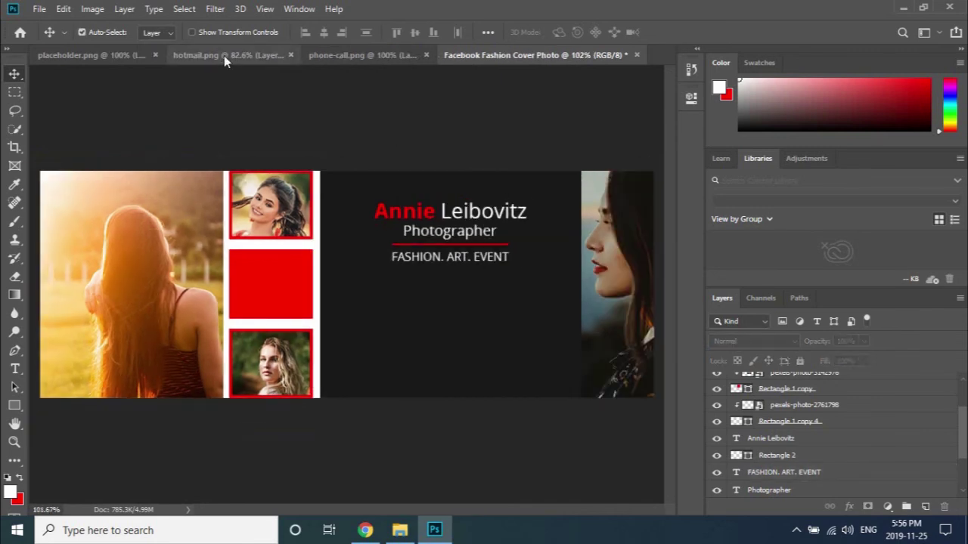
Bring the red phone icon into the cover, scale it to 4.5%, and close phone-call.png unsaved.
{"action": "left_click", "coordinate": [339, 57]}
{"action": "left_click_drag", "start_coordinate": [415, 167], "coordinate": [489, 307]}
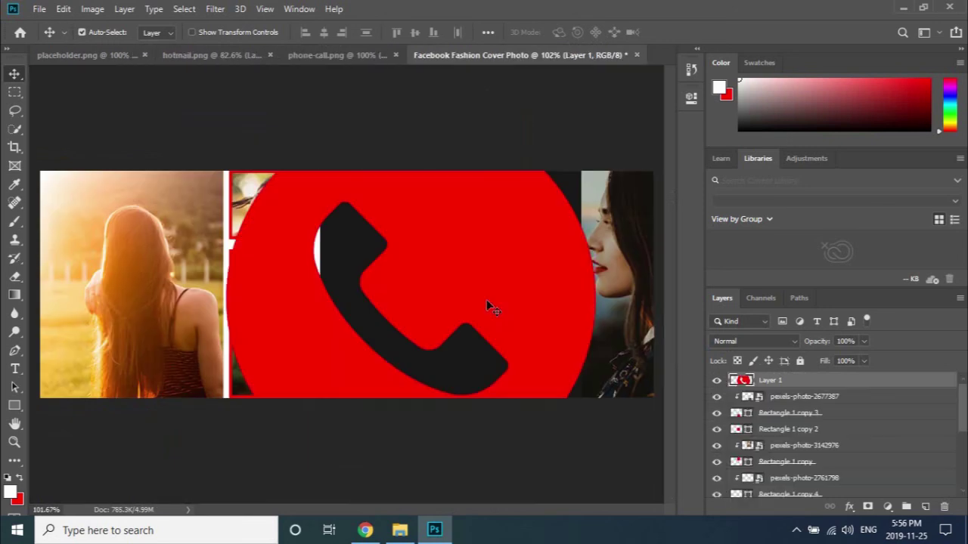
{"action": "key", "text": "ctrl+t"}
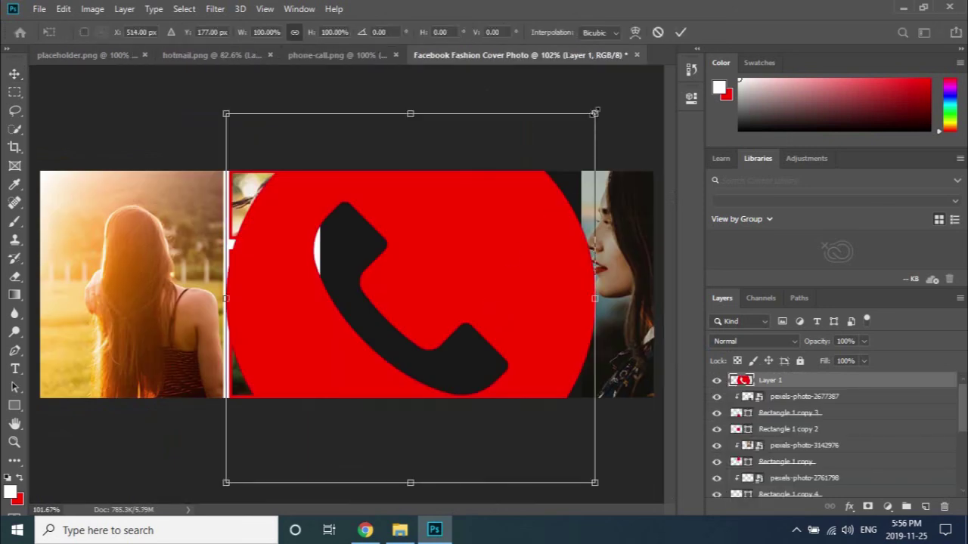
{"action": "left_click_drag", "start_coordinate": [595, 112], "coordinate": [403, 299]}
{"action": "scroll", "coordinate": [428, 316], "scroll_direction": "up", "scroll_amount": 3}
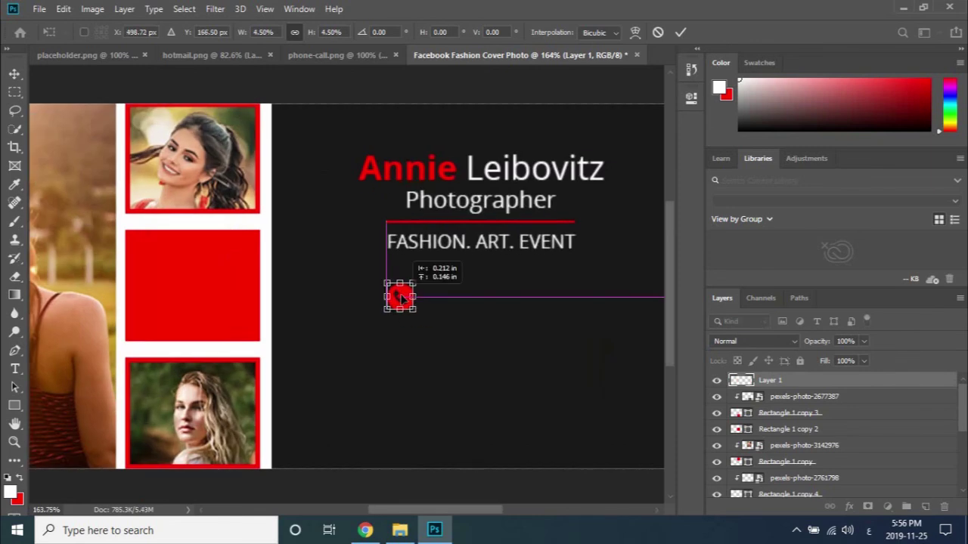
{"action": "left_click", "coordinate": [681, 32]}
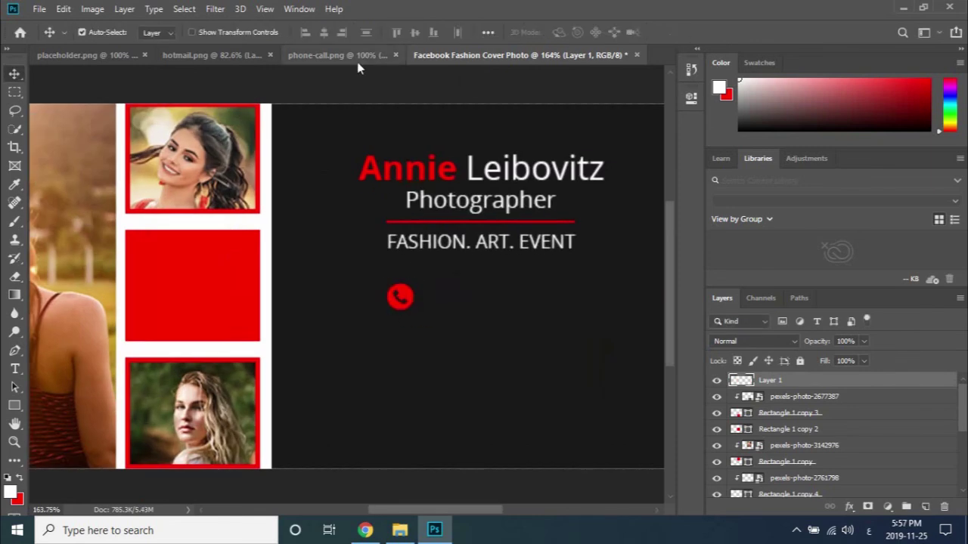
{"action": "left_click", "coordinate": [396, 55]}
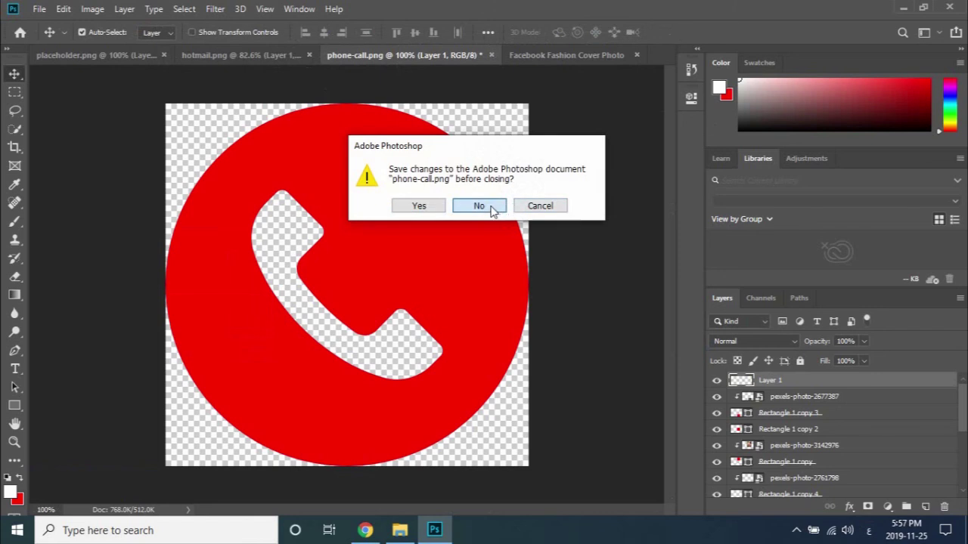
{"action": "left_click", "coordinate": [490, 208]}
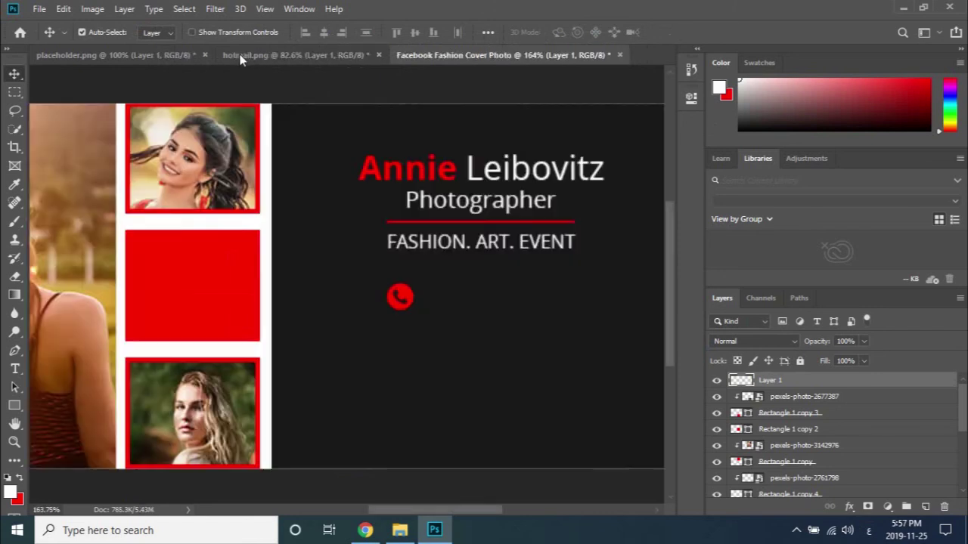
Bring the red mail icon beside the phone icon, scale it to about 4%, and close hotmail.png unsaved.
{"action": "left_click", "coordinate": [240, 56]}
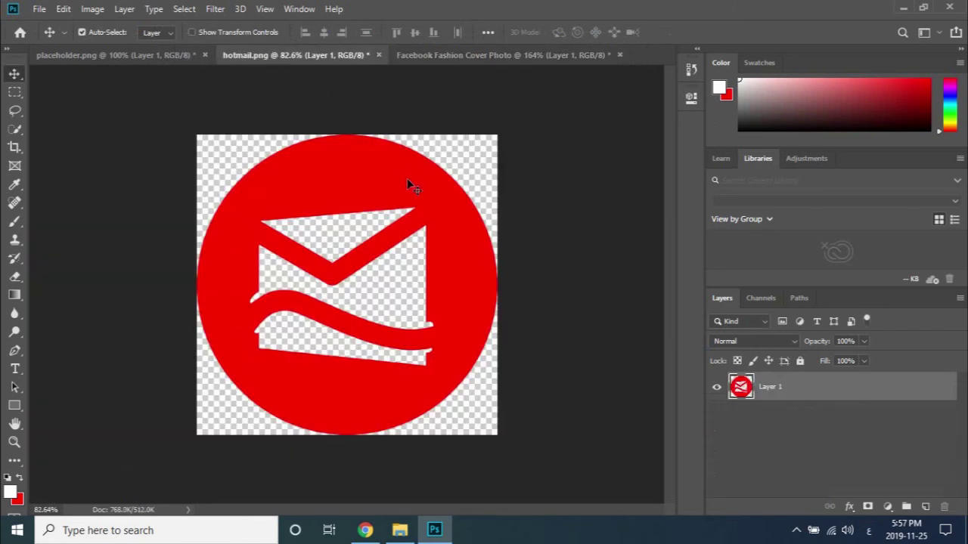
{"action": "left_click_drag", "start_coordinate": [407, 186], "coordinate": [547, 277]}
{"action": "key", "text": "ctrl+0"}
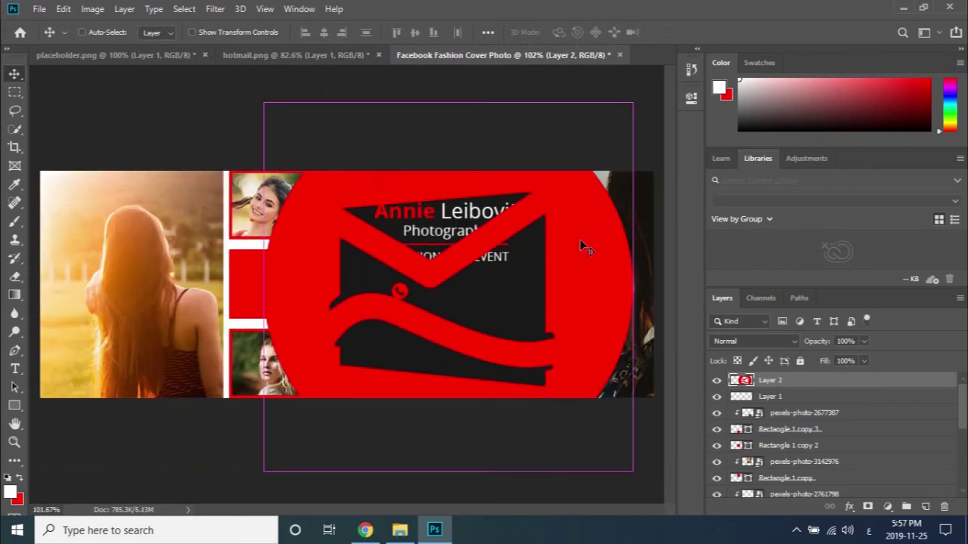
{"action": "key", "text": "ctrl+t"}
{"action": "left_click_drag", "start_coordinate": [632, 103], "coordinate": [439, 306]}
{"action": "scroll", "coordinate": [463, 293], "scroll_direction": "up", "scroll_amount": 5}
{"action": "left_click", "coordinate": [680, 32]}
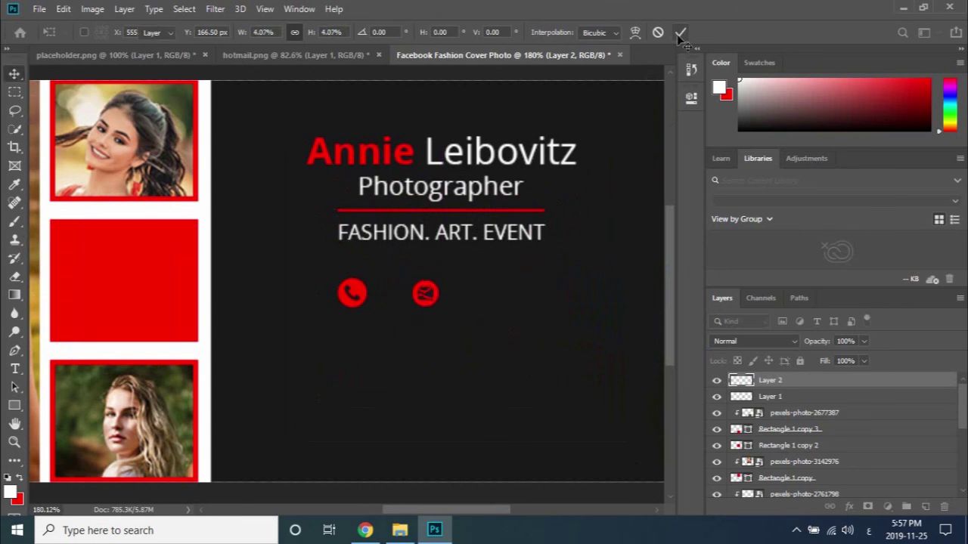
{"action": "left_click", "coordinate": [377, 56]}
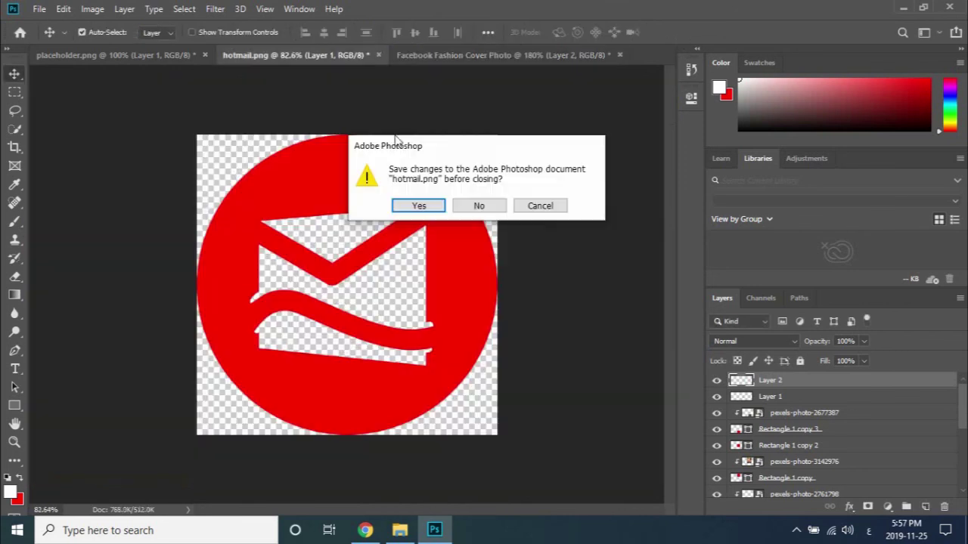
{"action": "left_click", "coordinate": [482, 207]}
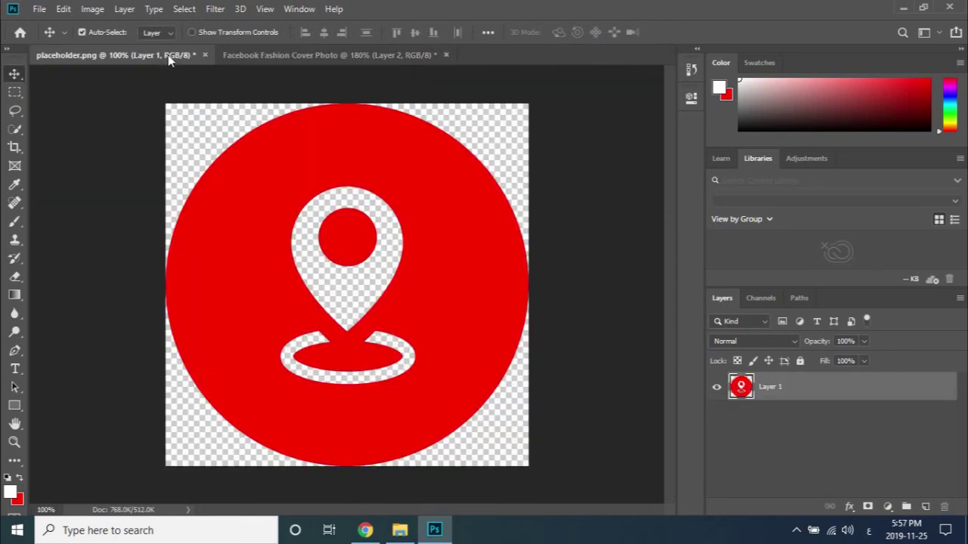
Drag the placeholder.png location pin onto the cover and scale it down right of the mail icon.
{"action": "left_click_drag", "start_coordinate": [386, 173], "coordinate": [533, 301]}
{"action": "scroll", "coordinate": [614, 242], "scroll_direction": "down", "scroll_amount": 5}
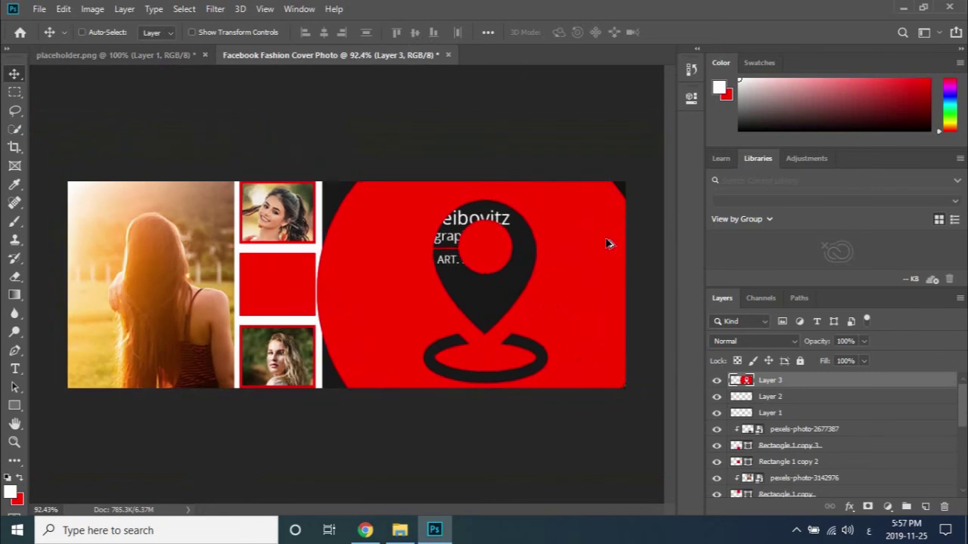
{"action": "key", "text": "ctrl+t"}
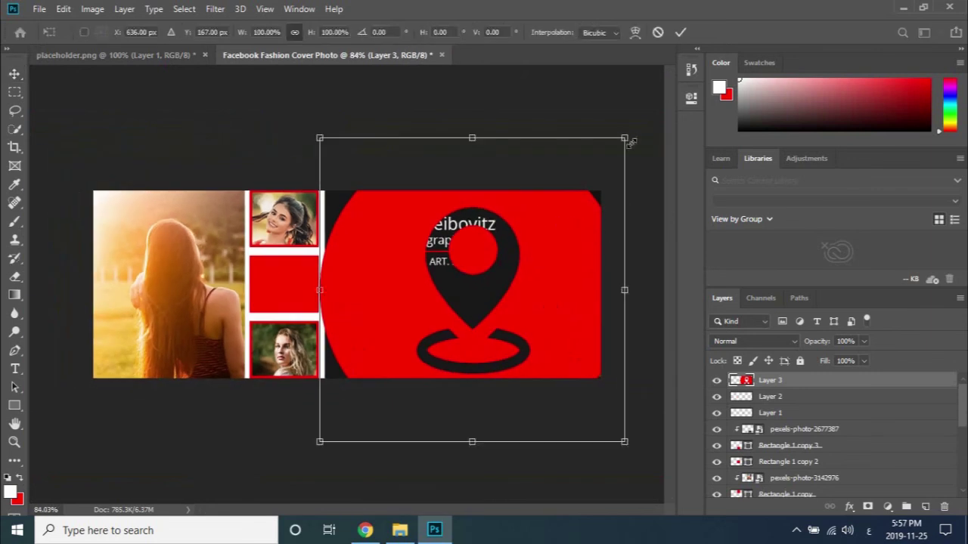
{"action": "left_click_drag", "start_coordinate": [627, 141], "coordinate": [504, 303]}
{"action": "scroll", "coordinate": [452, 303], "scroll_direction": "up", "scroll_amount": 3}
{"action": "scroll", "coordinate": [451, 302], "scroll_direction": "up", "scroll_amount": 1}
{"action": "left_click_drag", "start_coordinate": [538, 277], "coordinate": [529, 276]}
{"action": "left_click", "coordinate": [679, 33]}
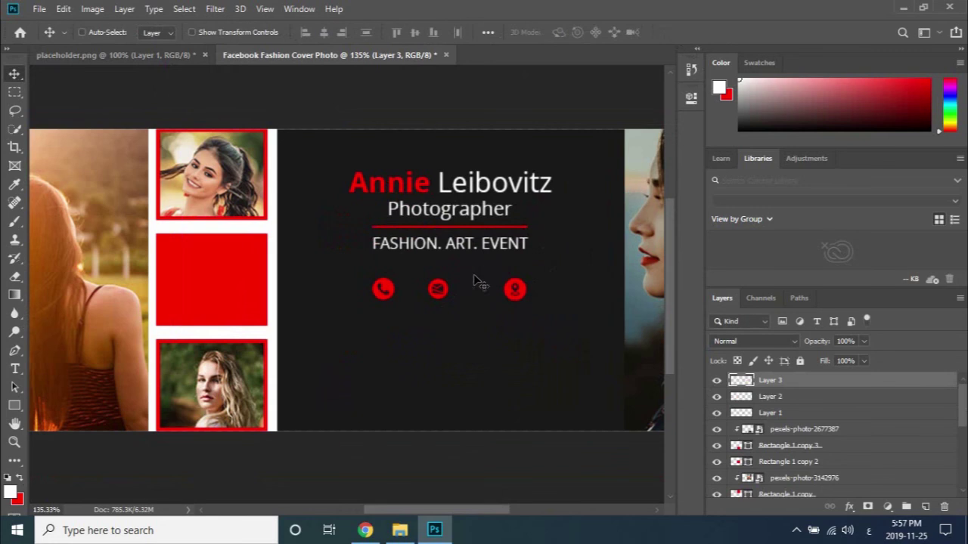
{"action": "scroll", "coordinate": [487, 288], "scroll_direction": "up", "scroll_amount": 3}
Show rulers, add two horizontal guides at the icon row, and move the phone icon onto them.
{"action": "key", "text": "ctrl+r"}
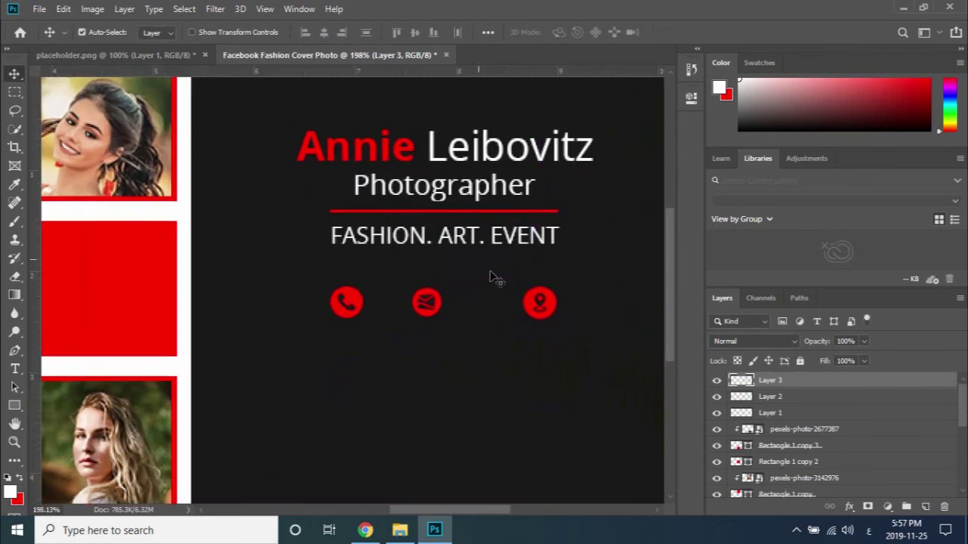
{"action": "left_click_drag", "start_coordinate": [467, 73], "coordinate": [475, 274]}
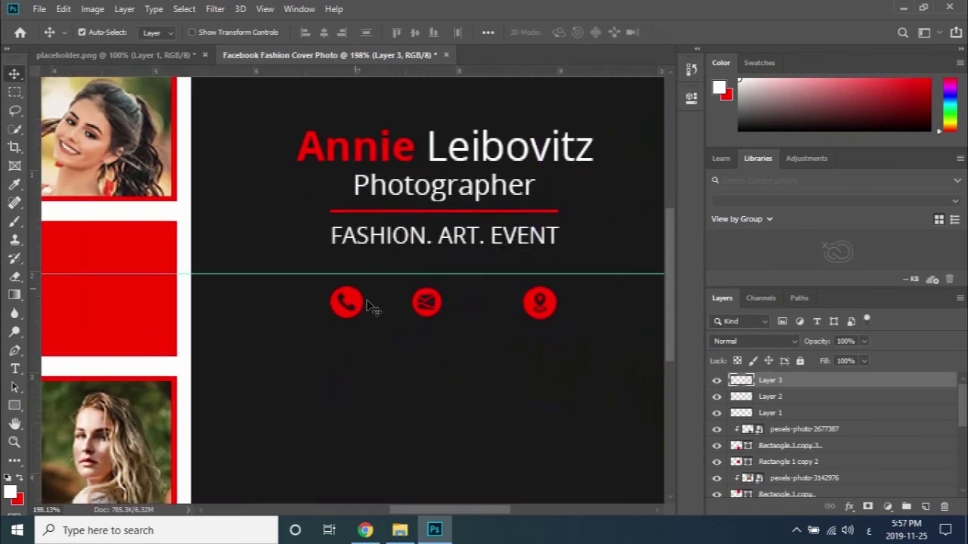
{"action": "left_click_drag", "start_coordinate": [364, 304], "coordinate": [367, 290]}
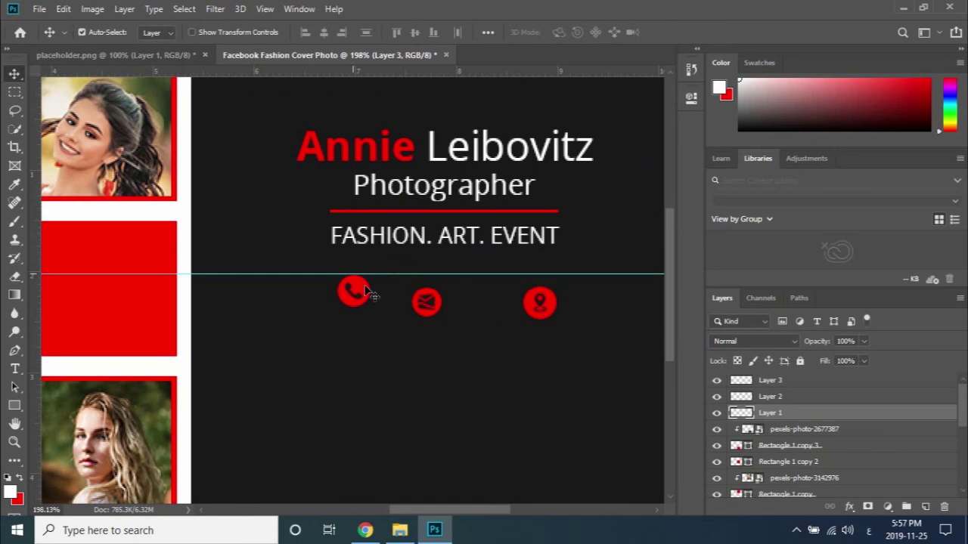
{"action": "scroll", "coordinate": [367, 290], "scroll_direction": "up", "scroll_amount": 2}
{"action": "left_click_drag", "start_coordinate": [467, 74], "coordinate": [466, 280]}
{"action": "scroll", "coordinate": [478, 318], "scroll_direction": "up", "scroll_amount": 1}
Enlarge the mail icon to about 114%.
{"action": "key", "text": "ctrl+t"}
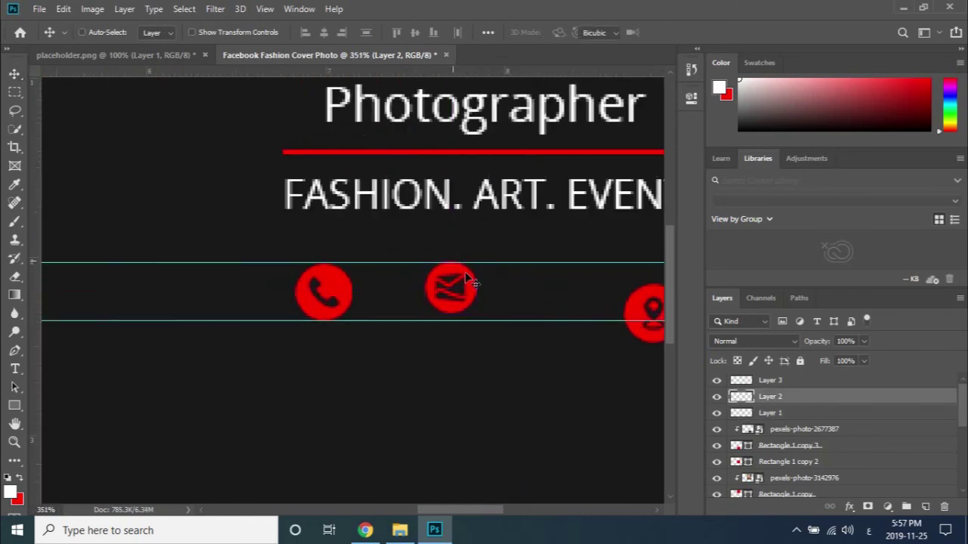
{"action": "left_click_drag", "start_coordinate": [476, 313], "coordinate": [484, 320]}
{"action": "left_click", "coordinate": [680, 32]}
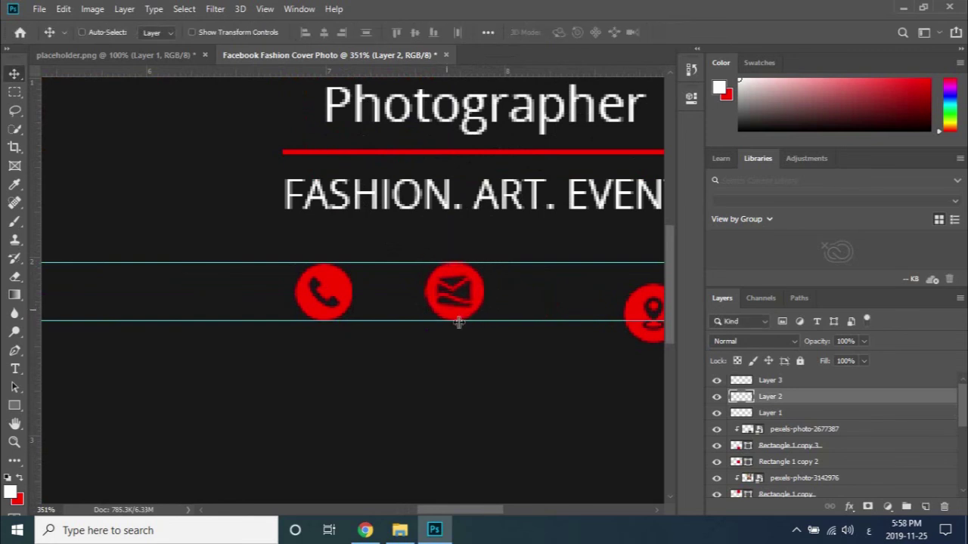
{"action": "scroll", "coordinate": [459, 321], "scroll_direction": "down", "scroll_amount": 2}
{"action": "scroll", "coordinate": [571, 325], "scroll_direction": "right", "scroll_amount": 1}
Move the location-pin icon up into the icon row.
{"action": "left_click_drag", "start_coordinate": [555, 324], "coordinate": [537, 299]}
{"action": "scroll", "coordinate": [537, 298], "scroll_direction": "up", "scroll_amount": 4}
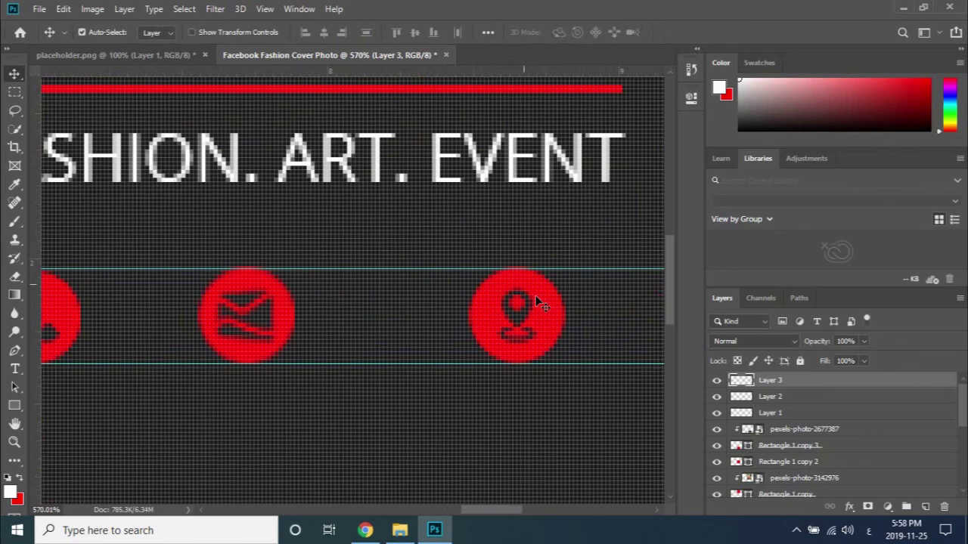
{"action": "left_click_drag", "start_coordinate": [537, 300], "coordinate": [542, 299]}
{"action": "scroll", "coordinate": [551, 311], "scroll_direction": "down", "scroll_amount": 1}
{"action": "scroll", "coordinate": [552, 313], "scroll_direction": "down", "scroll_amount": 3}
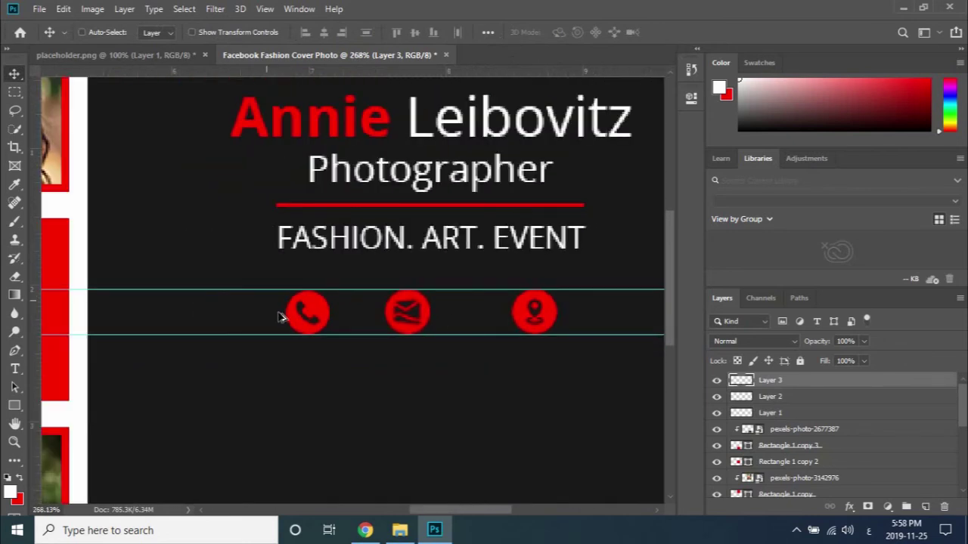
{"action": "scroll", "coordinate": [283, 314], "scroll_direction": "up", "scroll_amount": 4}
{"action": "scroll", "coordinate": [282, 314], "scroll_direction": "down", "scroll_amount": 2}
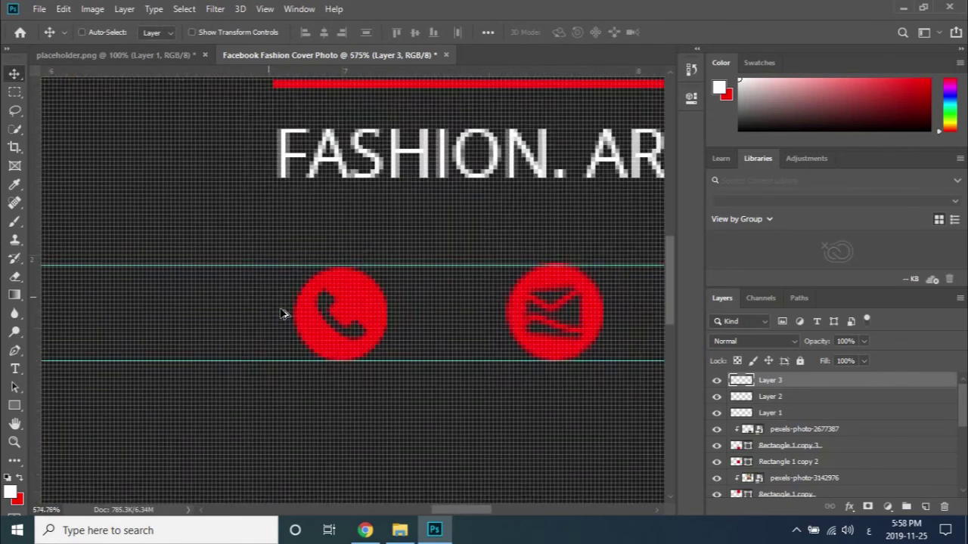
{"action": "scroll", "coordinate": [487, 327], "scroll_direction": "down", "scroll_amount": 2}
{"action": "scroll", "coordinate": [487, 326], "scroll_direction": "down", "scroll_amount": 2}
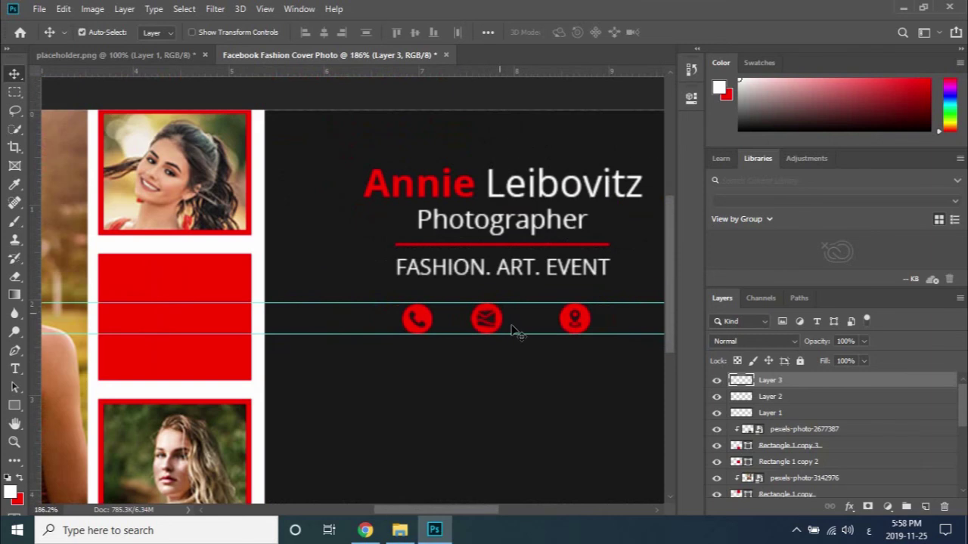
{"action": "key", "text": "ctrl"}
{"action": "key", "text": "ctrl"}
{"action": "scroll", "coordinate": [514, 331], "scroll_direction": "down", "scroll_amount": 2}
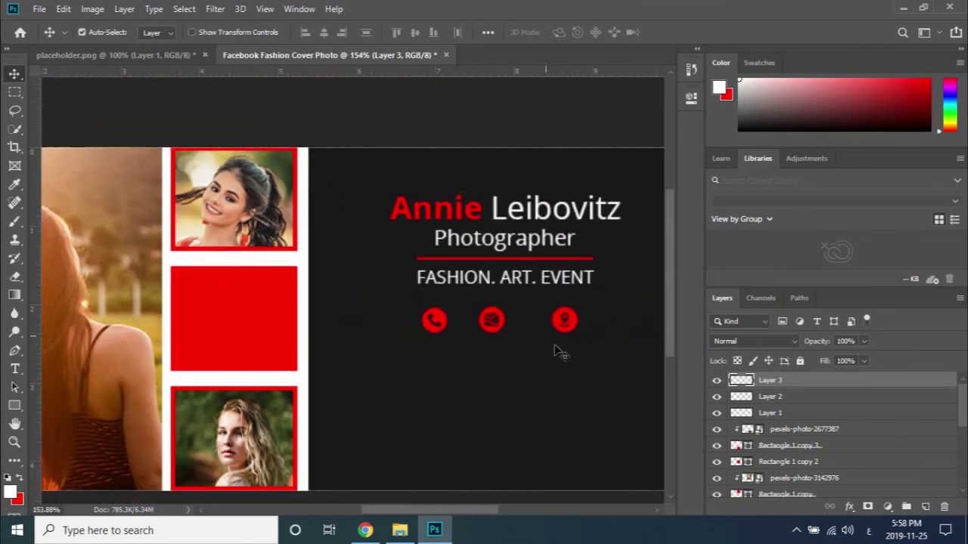
Distribute the three icons' horizontal centres and fine-tune the phone and pin positions.
{"action": "left_click", "coordinate": [782, 401], "text": "ctrl"}
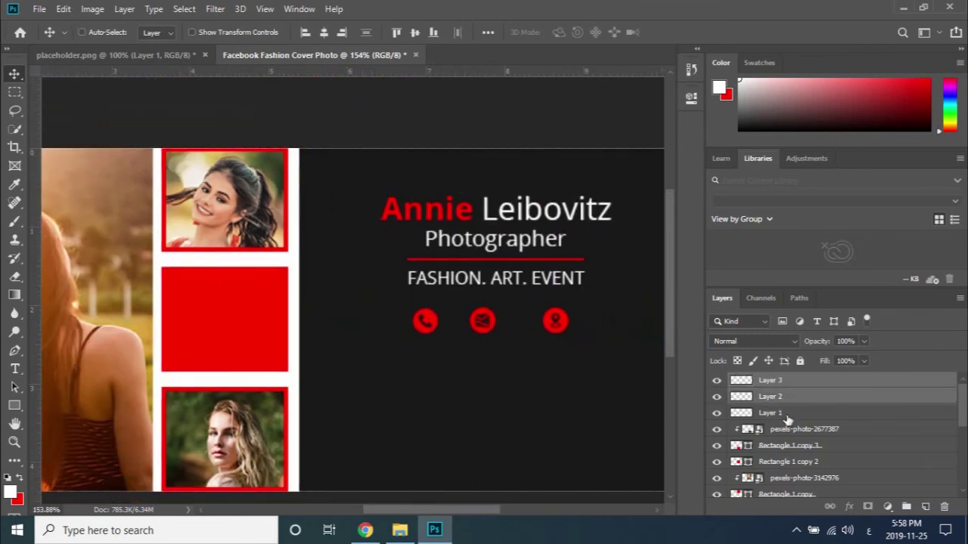
{"action": "left_click", "coordinate": [786, 415], "text": "ctrl"}
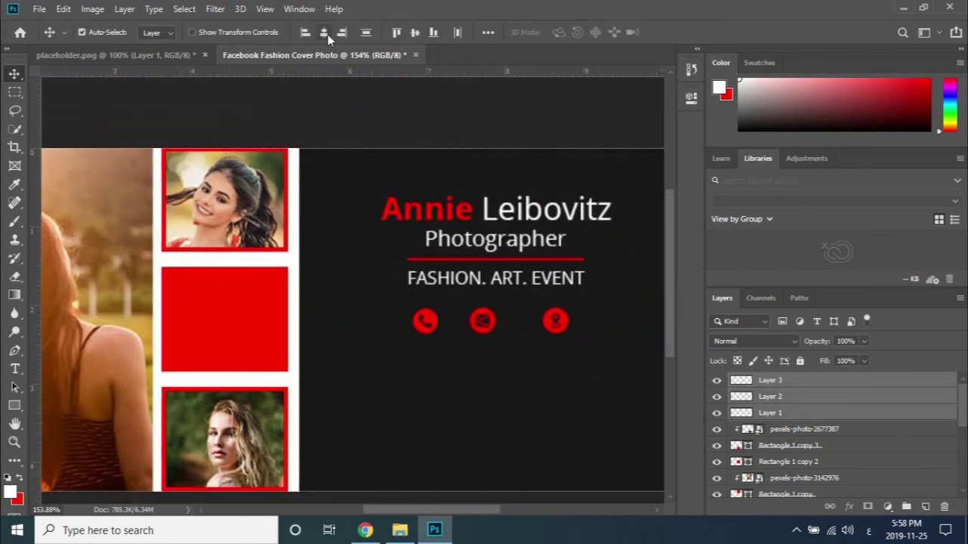
{"action": "left_click", "coordinate": [459, 33]}
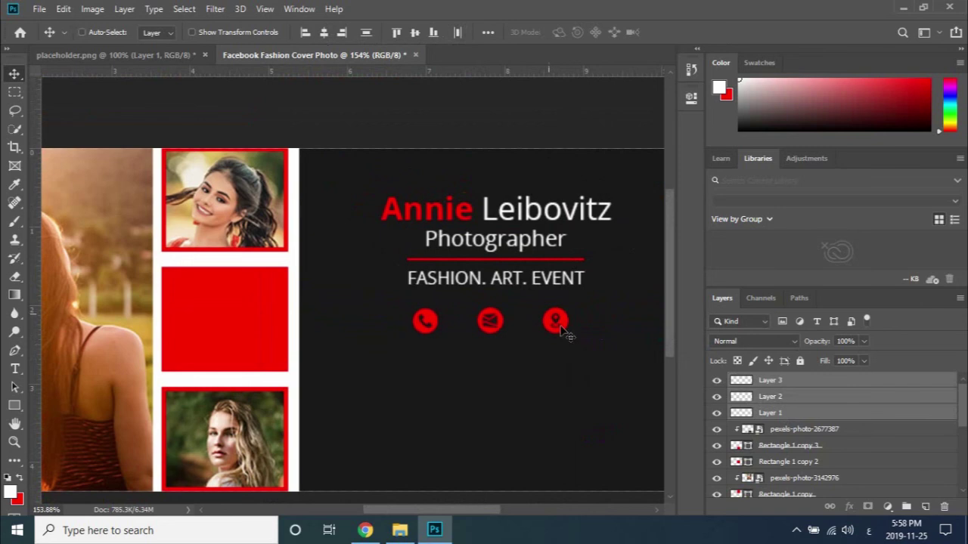
{"action": "scroll", "coordinate": [563, 332], "scroll_direction": "down", "scroll_amount": 1}
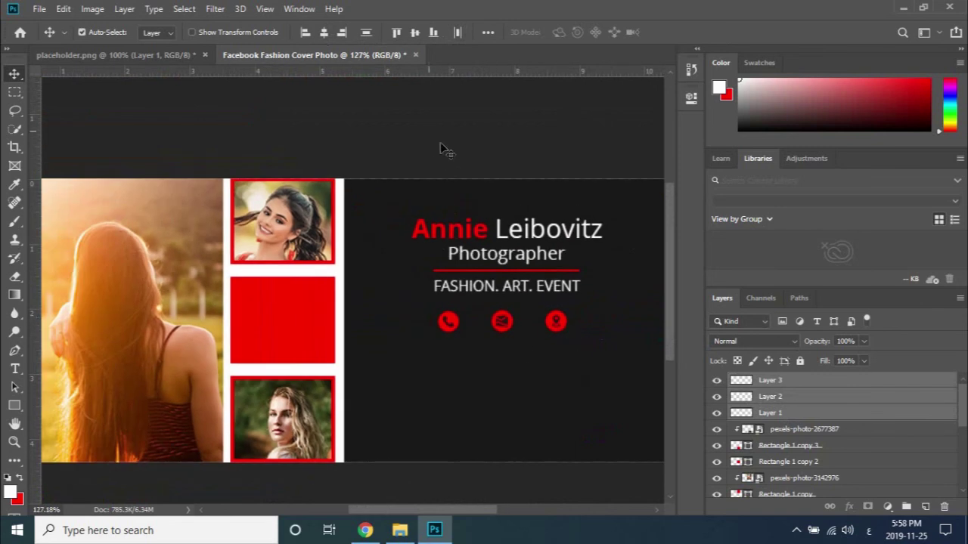
{"action": "left_click_drag", "start_coordinate": [558, 331], "coordinate": [546, 331]}
{"action": "left_click_drag", "start_coordinate": [460, 328], "coordinate": [472, 327]}
{"action": "left_click_drag", "start_coordinate": [546, 330], "coordinate": [539, 331]}
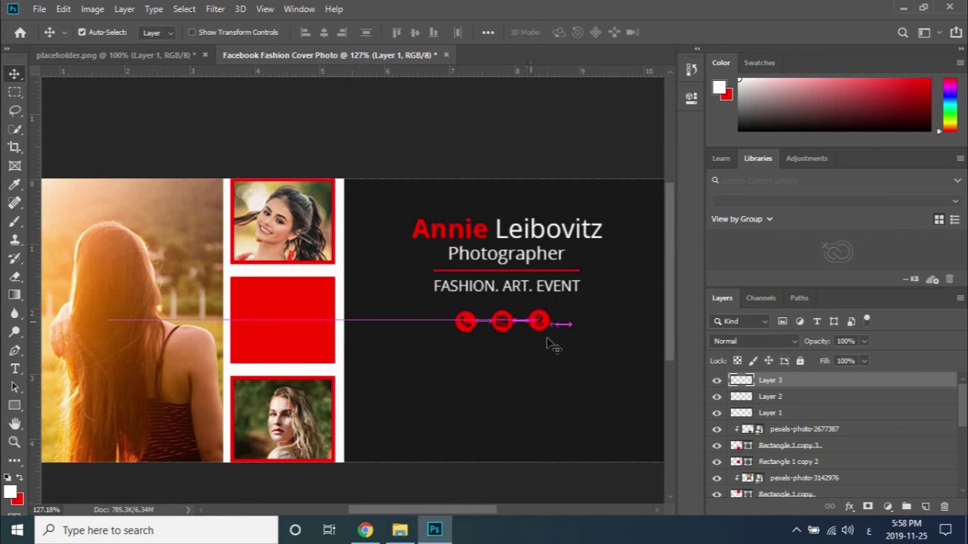
Group the three icon layers and name the group iCON.
{"action": "left_click", "coordinate": [805, 416], "text": "ctrl"}
{"action": "left_click", "coordinate": [805, 400], "text": "ctrl"}
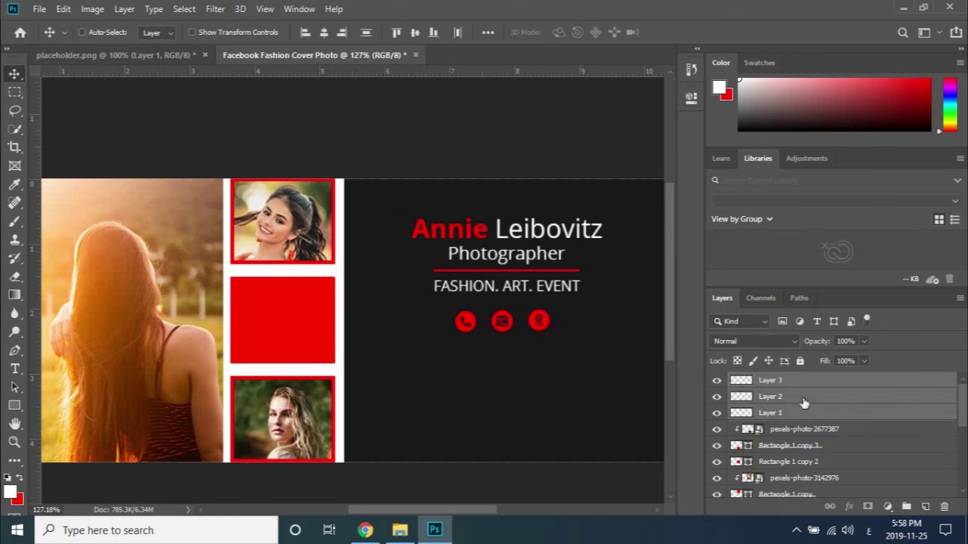
{"action": "key", "text": "ctrl+g"}
{"action": "double_click", "coordinate": [770, 381]}
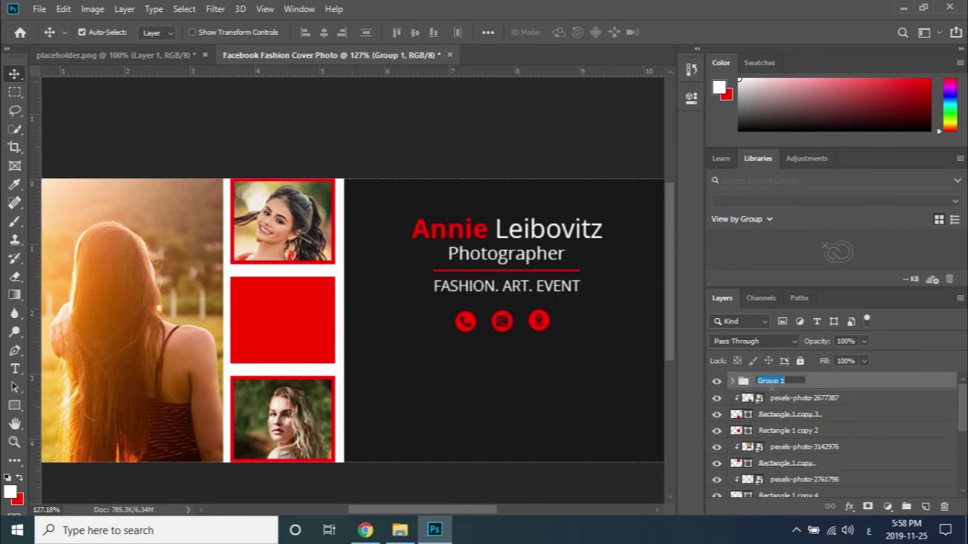
{"action": "type", "text": "t"}
{"action": "left_click", "coordinate": [869, 530]}
{"action": "left_click", "coordinate": [847, 367]}
{"action": "key", "text": "Return"}
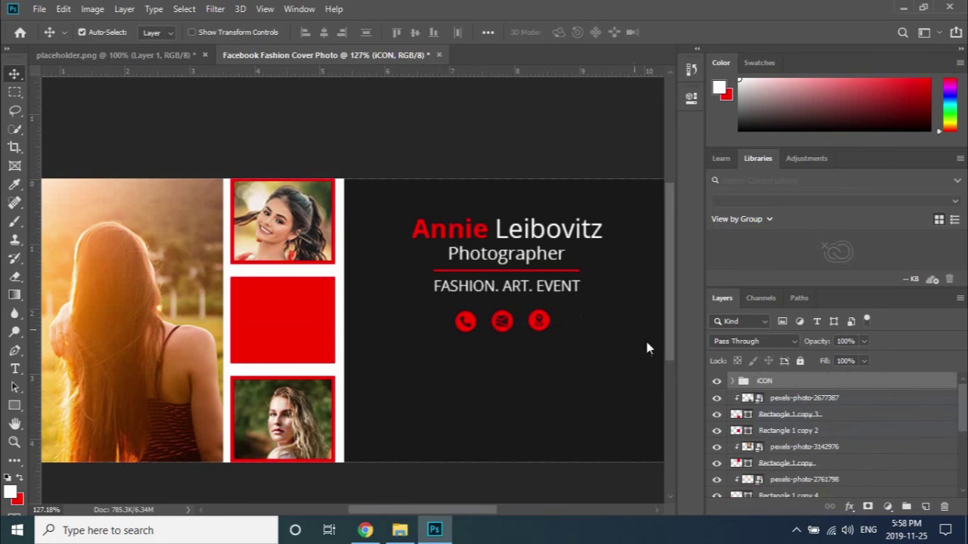
{"action": "scroll", "coordinate": [832, 454], "scroll_direction": "down", "scroll_amount": 5}
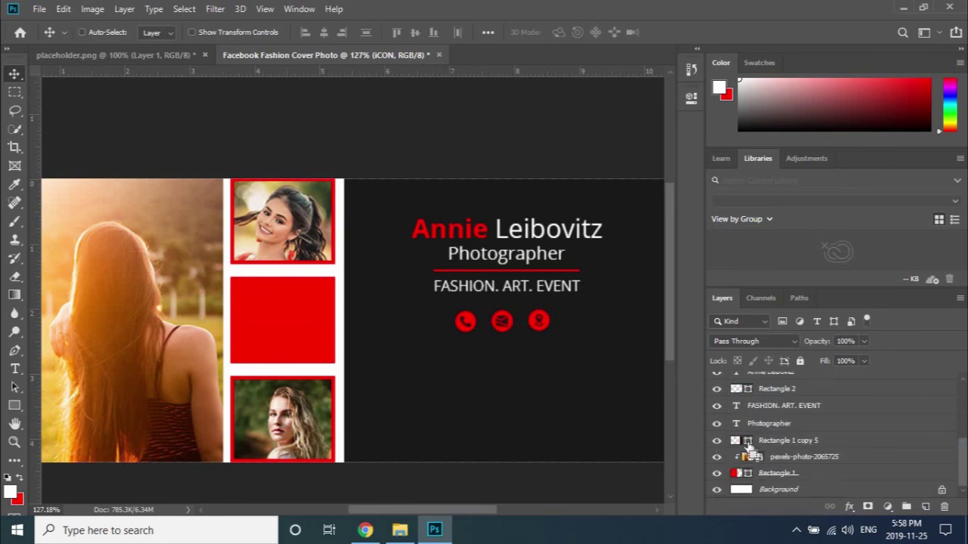
Centre the iCON group horizontally on the dark panel's selection, then deselect.
{"action": "left_click", "coordinate": [748, 442], "text": "ctrl"}
{"action": "scroll", "coordinate": [782, 405], "scroll_direction": "up", "scroll_amount": 5}
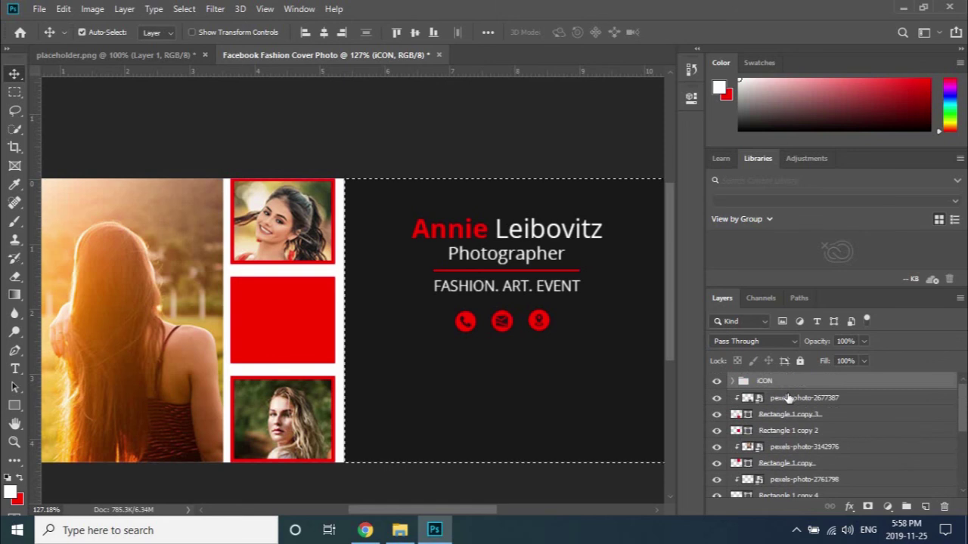
{"action": "left_click", "coordinate": [323, 33]}
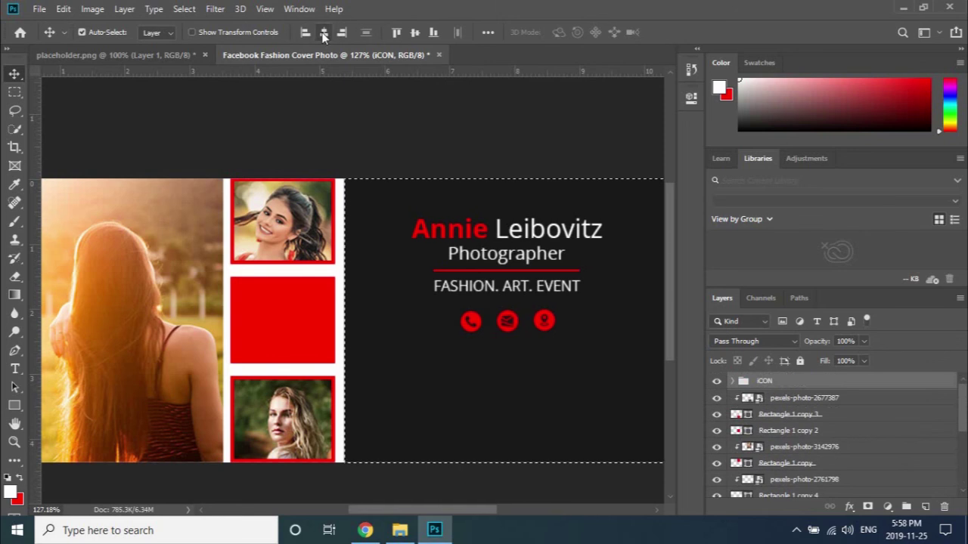
{"action": "left_click", "coordinate": [462, 136], "text": "ctrl"}
{"action": "key", "text": "ctrl+d"}
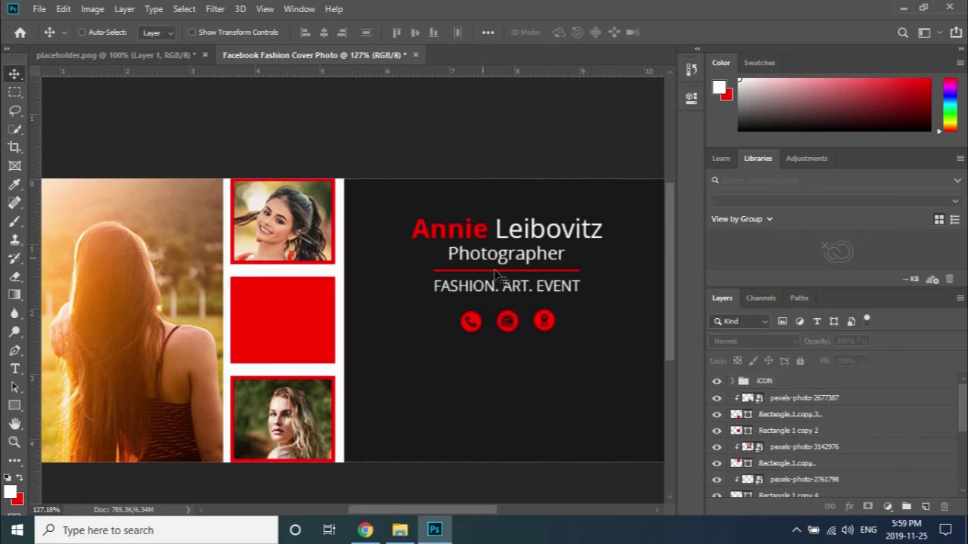
{"action": "scroll", "coordinate": [495, 276], "scroll_direction": "down", "scroll_amount": 1}
{"action": "scroll", "coordinate": [522, 287], "scroll_direction": "right", "scroll_amount": 3}
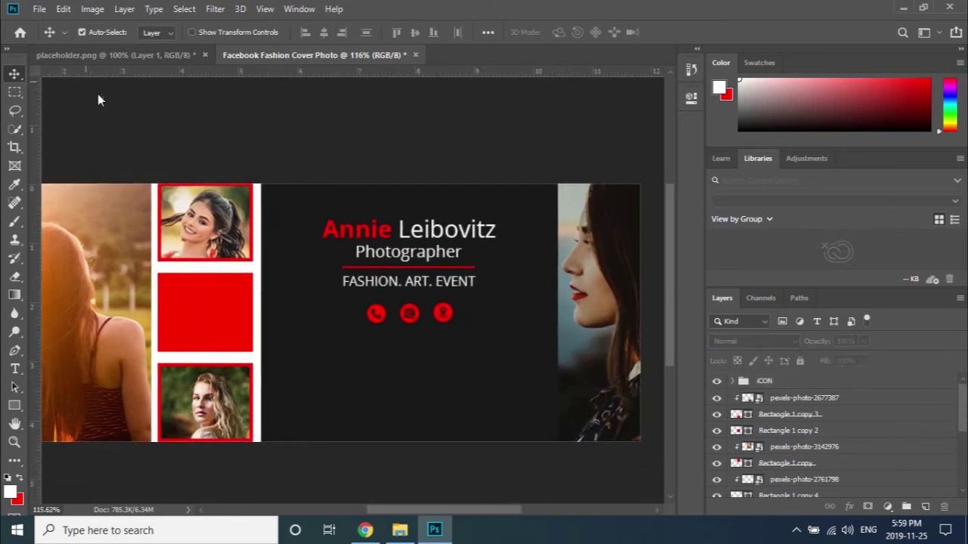
Add a phone-number text line and centre it under the icons.
{"action": "left_click", "coordinate": [14, 371]}
{"action": "left_click", "coordinate": [330, 362]}
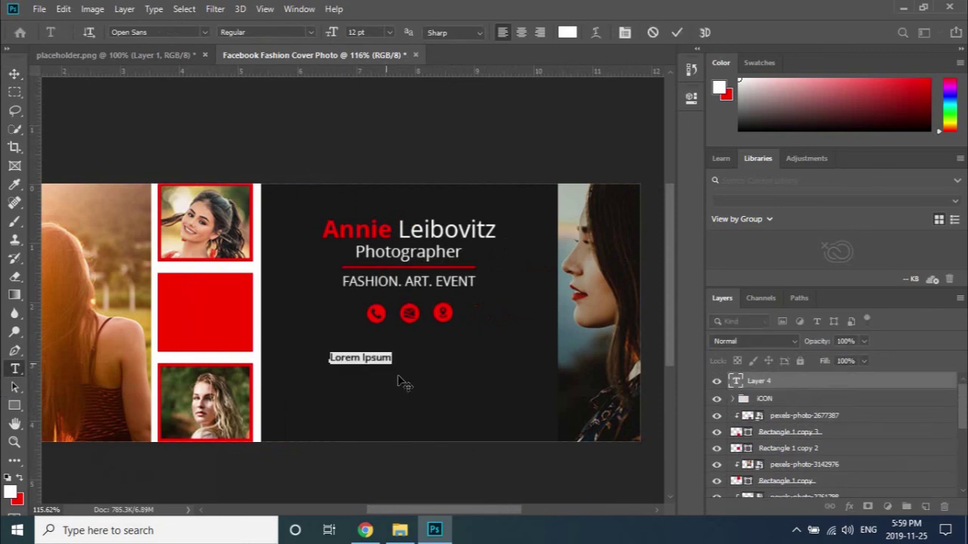
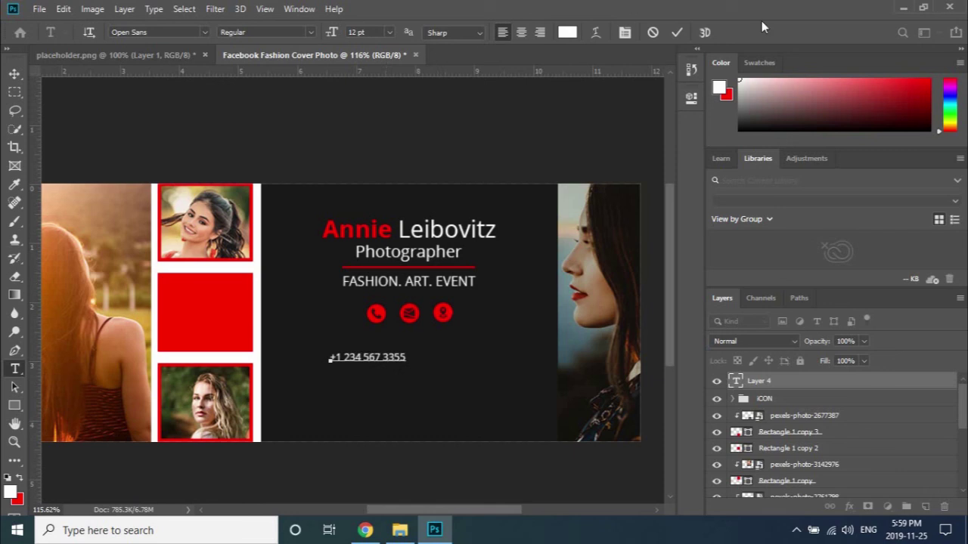
{"action": "left_click", "coordinate": [676, 33]}
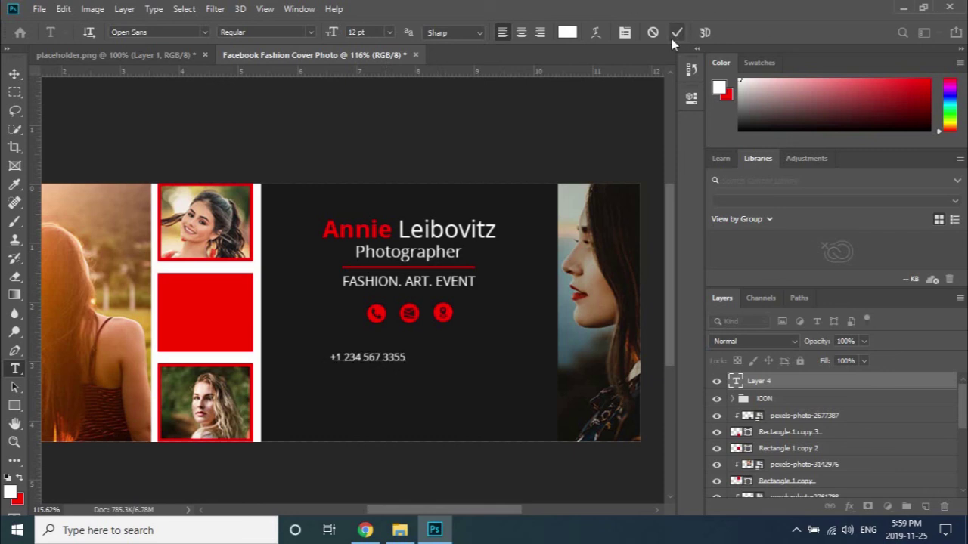
{"action": "left_click", "coordinate": [16, 74]}
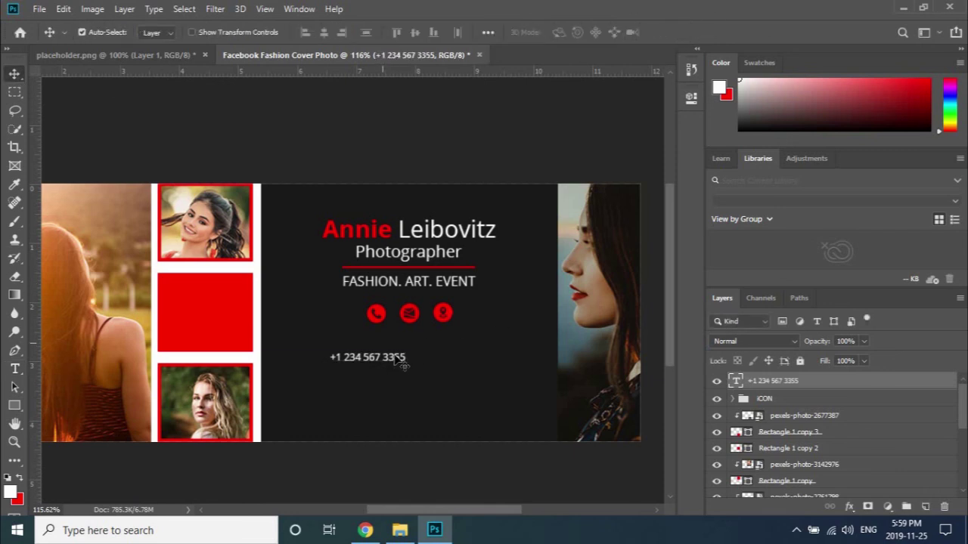
{"action": "left_click_drag", "start_coordinate": [394, 357], "coordinate": [430, 352]}
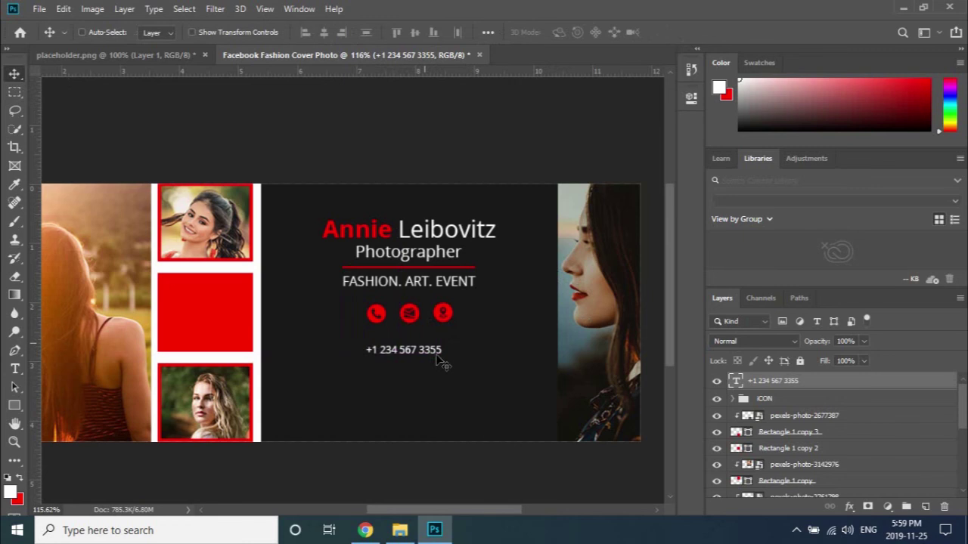
Scale the phone-number text to about 147% and Alt-drag a duplicate just below.
{"action": "key", "text": "ctrl+t"}
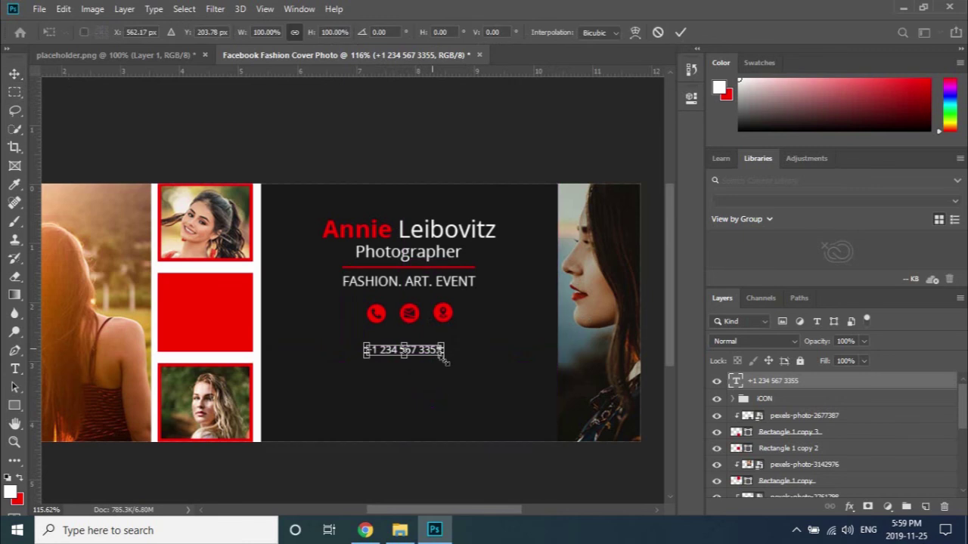
{"action": "left_click_drag", "start_coordinate": [443, 360], "coordinate": [442, 361]}
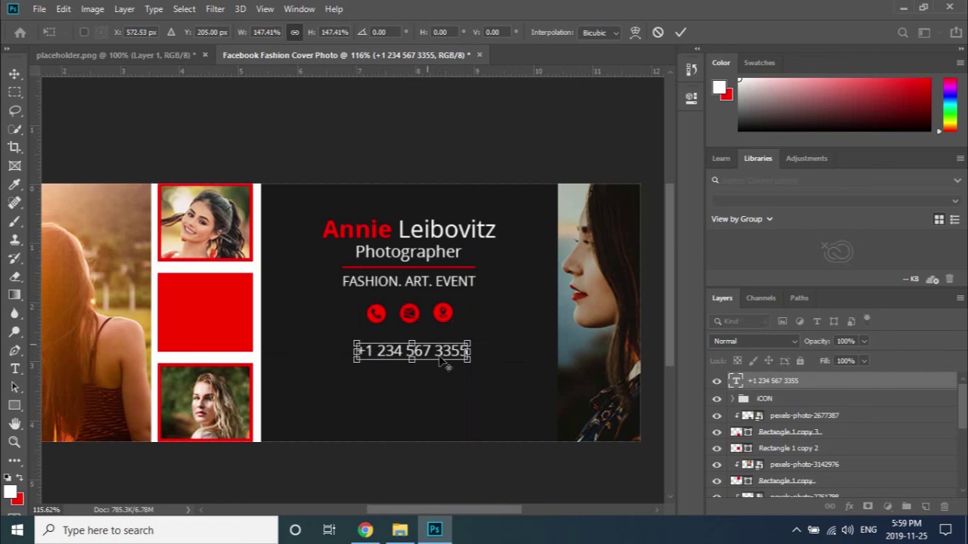
{"action": "left_click", "coordinate": [680, 32]}
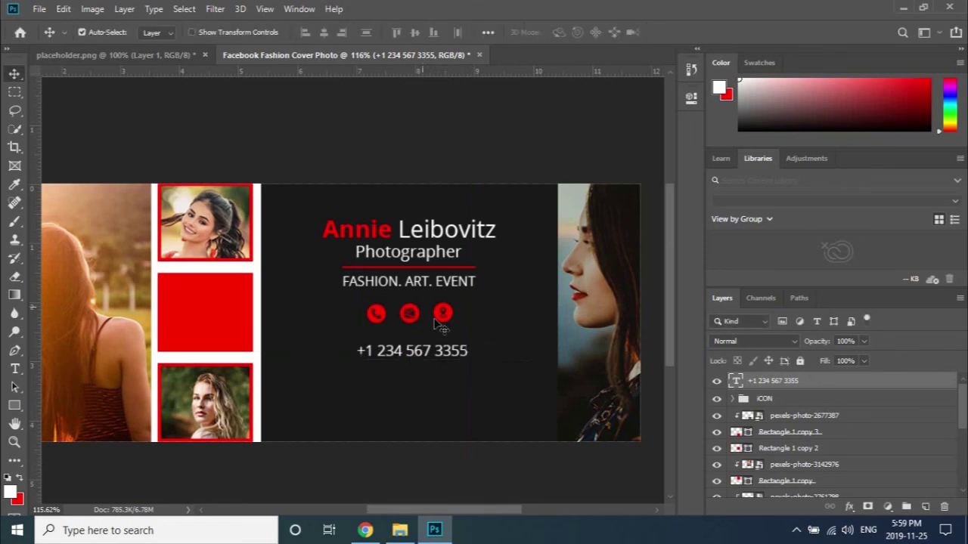
{"action": "left_click_drag", "start_coordinate": [434, 355], "coordinate": [431, 375]}
Delete the duplicate copy and add an e-mail line after the phone number.
{"action": "key", "text": "ctrl"}
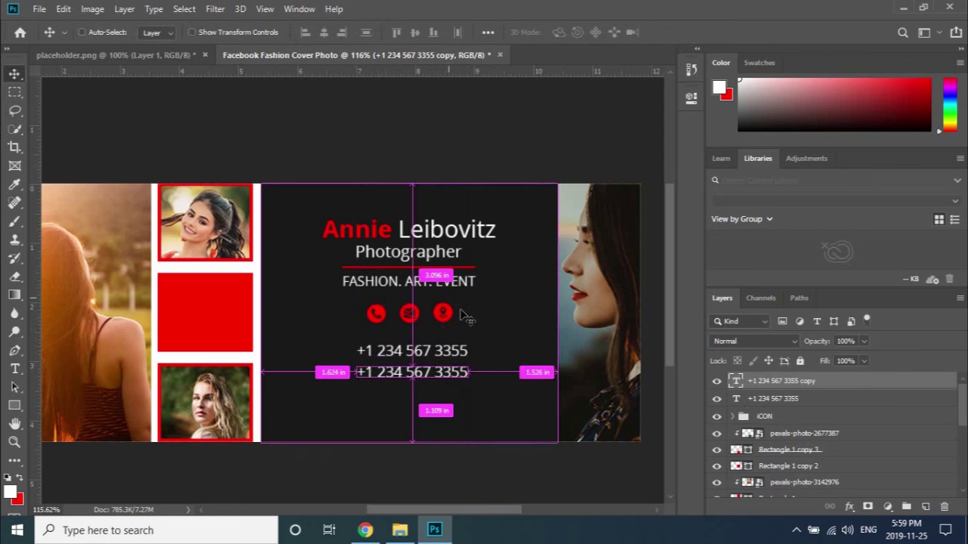
{"action": "key", "text": "Delete"}
{"action": "key", "text": "t"}
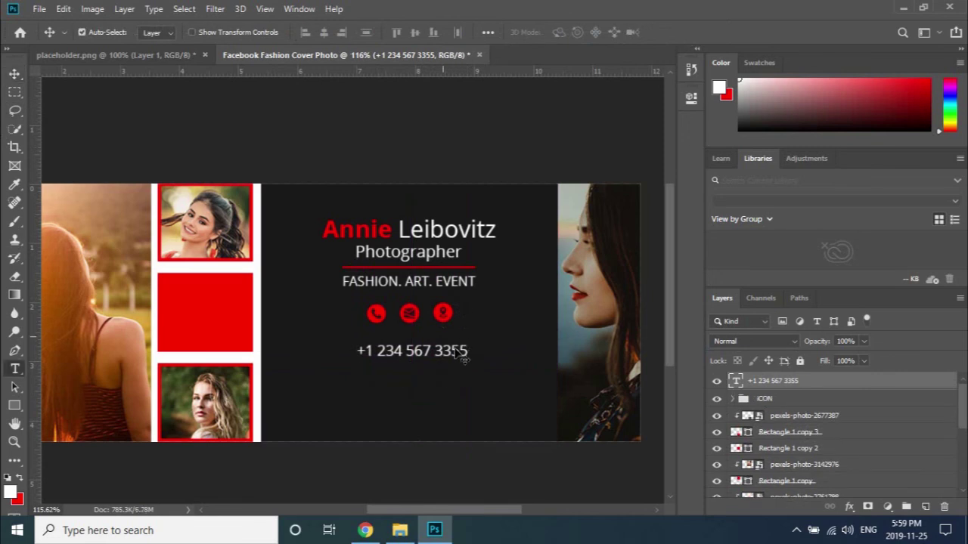
{"action": "triple_click", "coordinate": [458, 355]}
{"action": "left_click", "coordinate": [468, 351]}
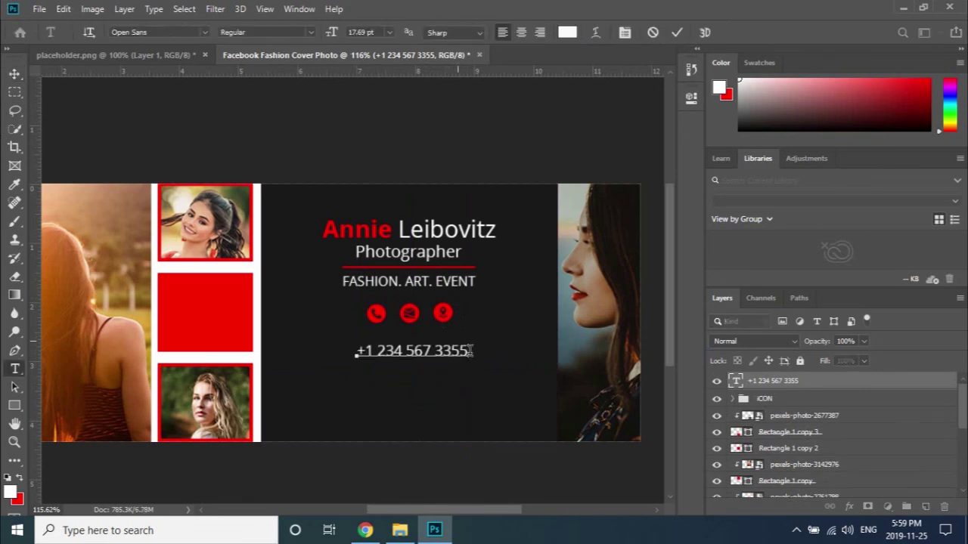
{"action": "type", "text": "youremail"}
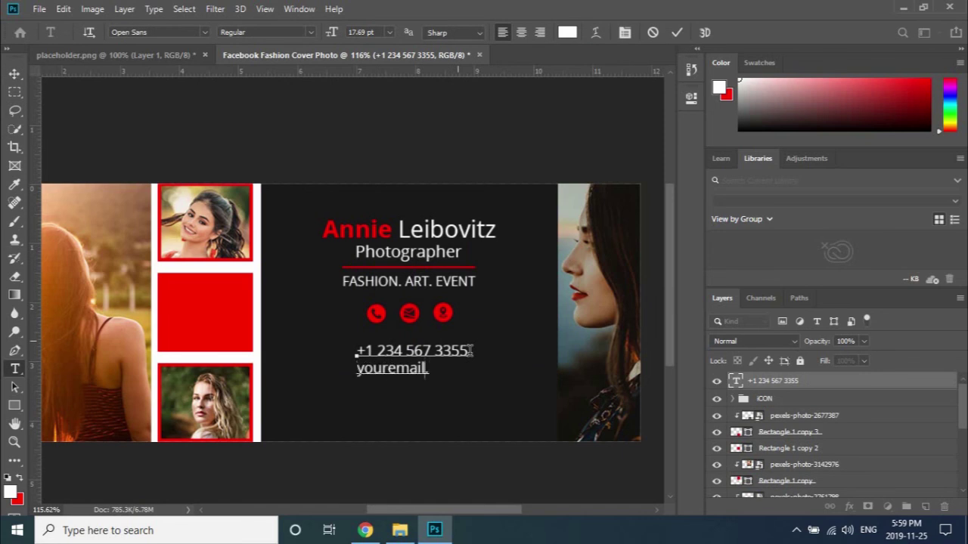
{"action": "type", "text": "@email."}
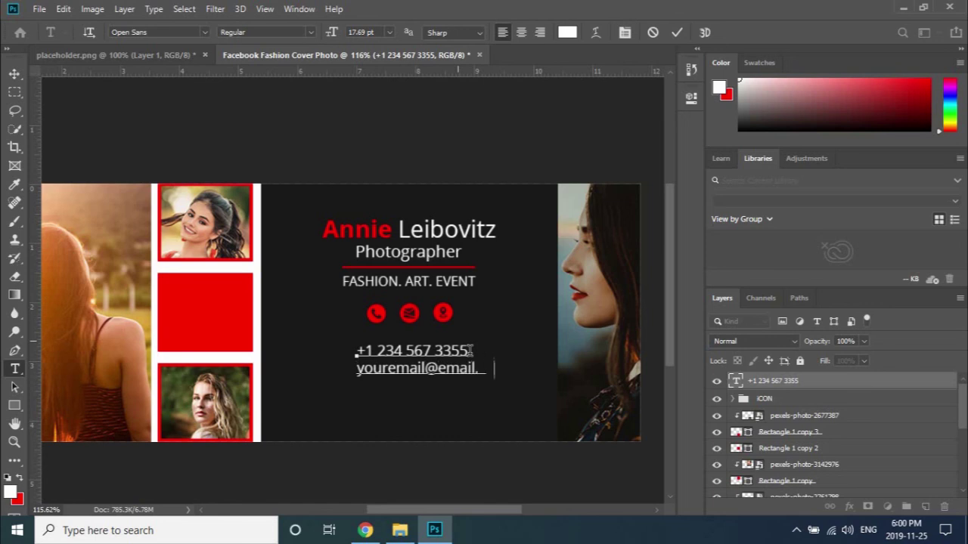
{"action": "type", "text": "com"}
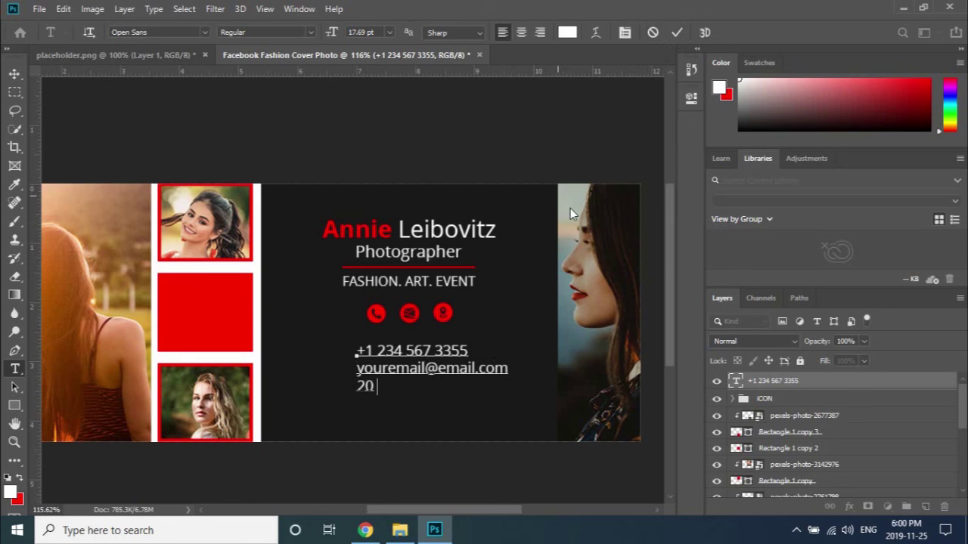
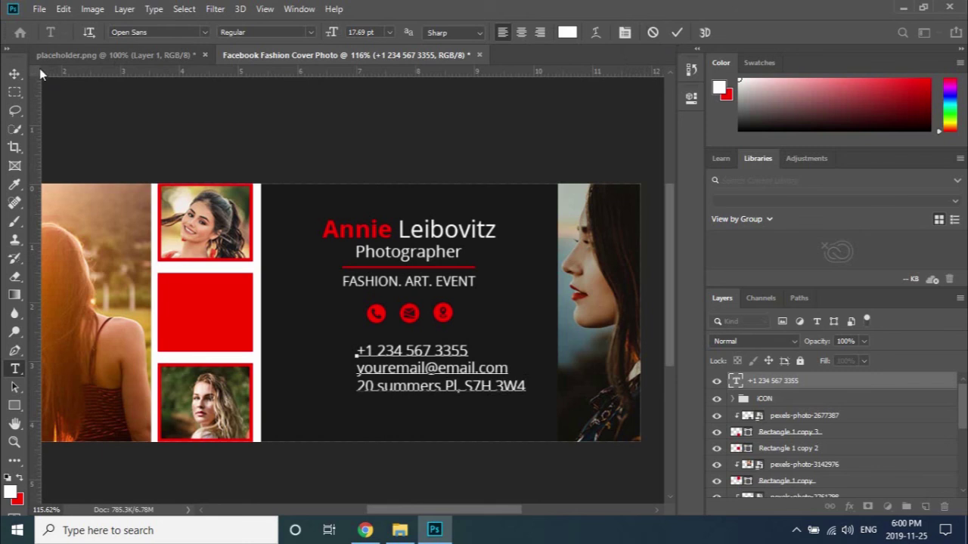
Add a street-address line and centre-align all three contact lines.
{"action": "key", "text": "ctrl+a"}
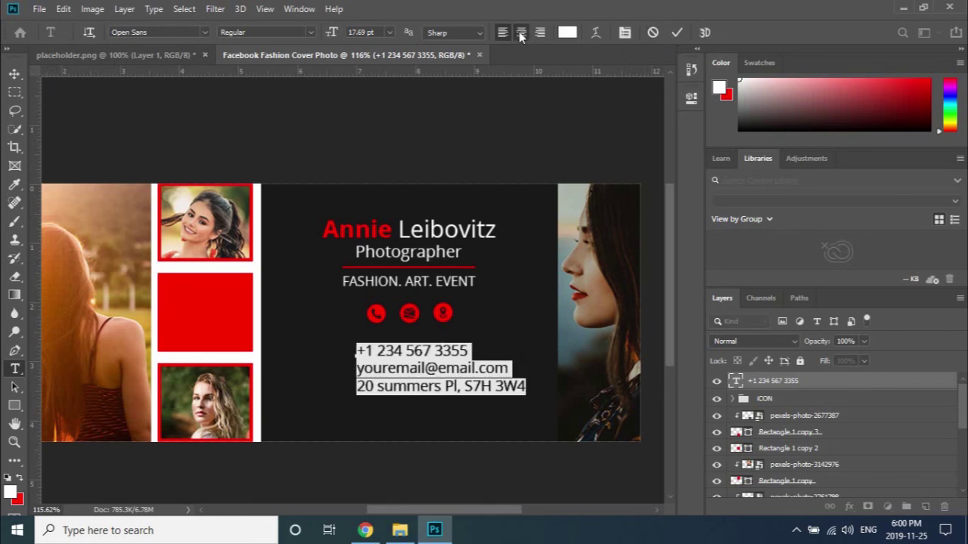
{"action": "left_click", "coordinate": [521, 33]}
{"action": "left_click", "coordinate": [676, 32]}
{"action": "key", "text": "v"}
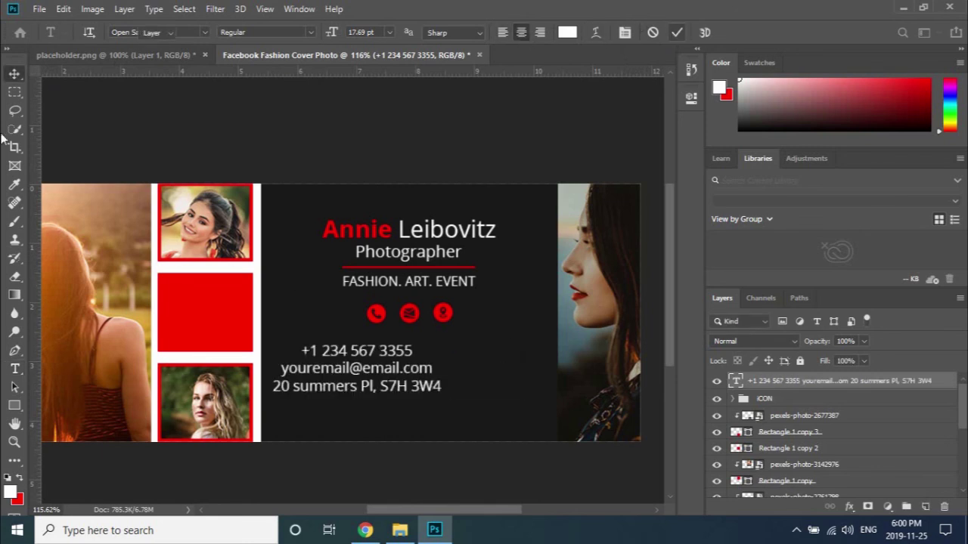
Centre the contact text horizontally on the dark panel's selection, then deselect.
{"action": "scroll", "coordinate": [784, 478], "scroll_direction": "down", "scroll_amount": 5}
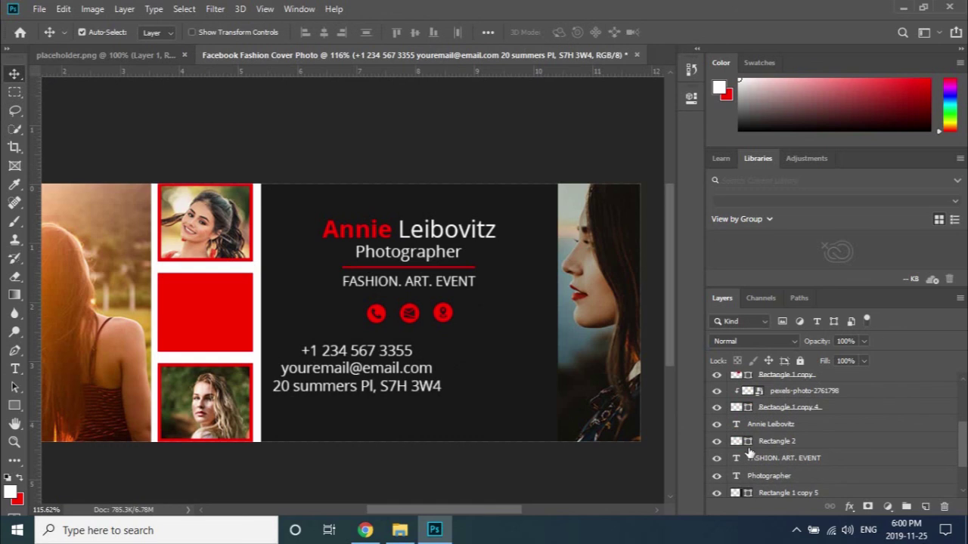
{"action": "left_click", "coordinate": [738, 493], "text": "ctrl"}
{"action": "scroll", "coordinate": [811, 468], "scroll_direction": "up", "scroll_amount": 5}
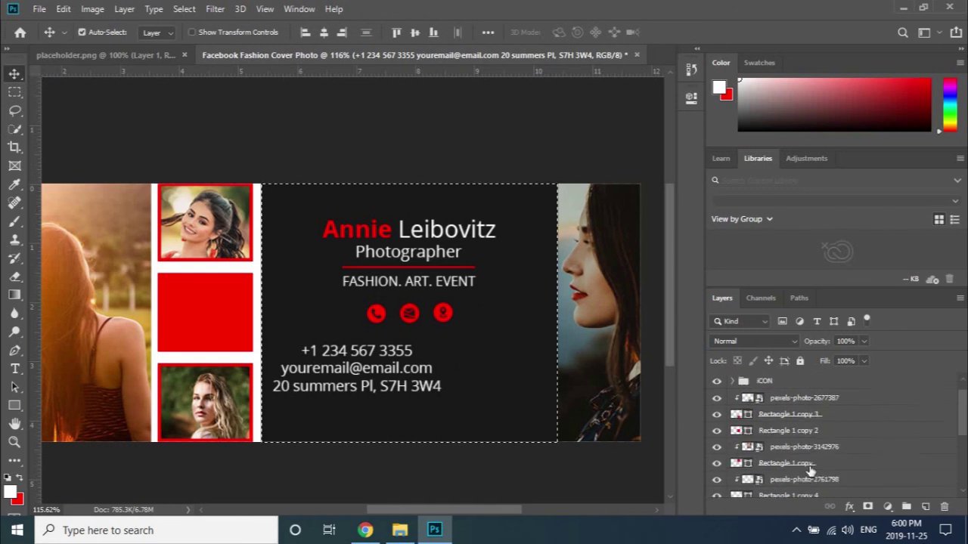
{"action": "left_click", "coordinate": [325, 32]}
{"action": "key", "text": "ctrl+d"}
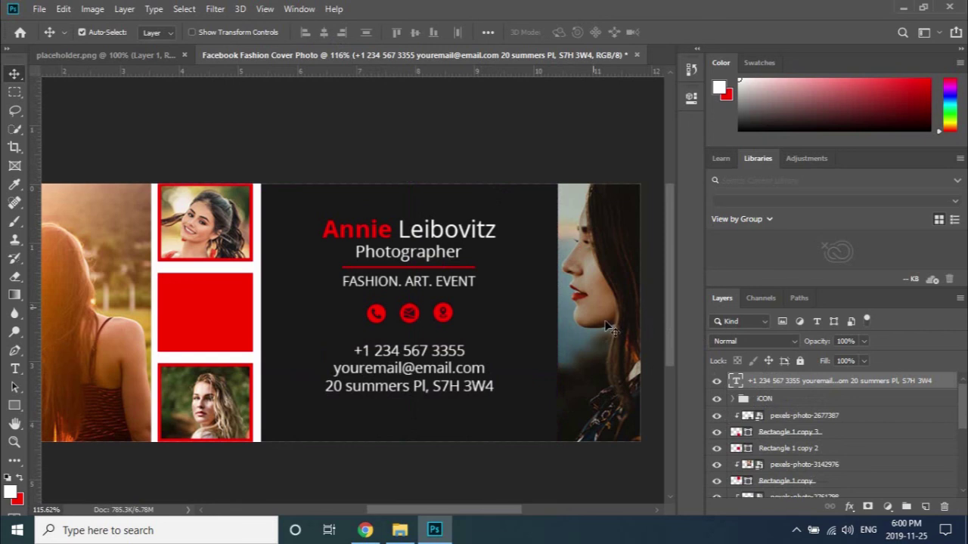
Lower the contact text slightly and set its font size to 16 pt.
{"action": "scroll", "coordinate": [468, 314], "scroll_direction": "down", "scroll_amount": 1}
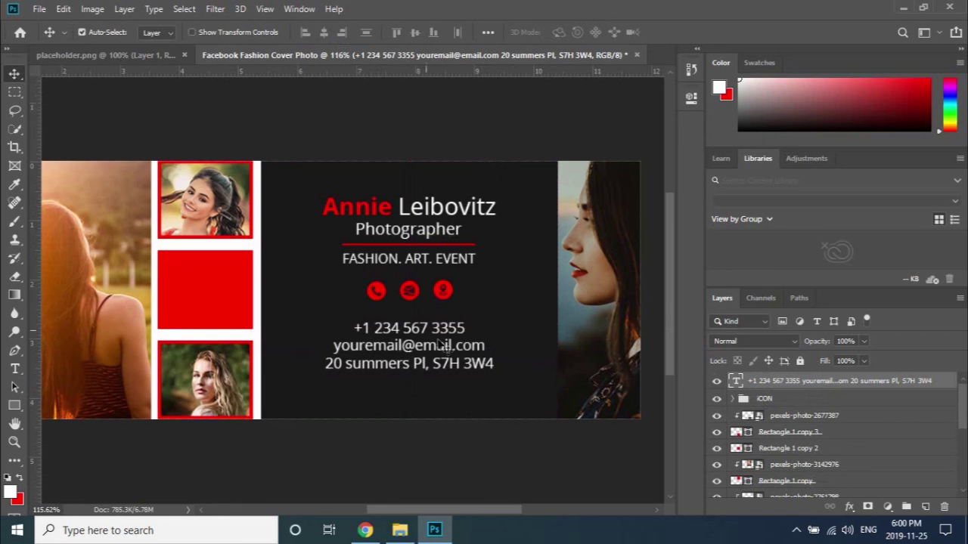
{"action": "left_click_drag", "start_coordinate": [442, 354], "coordinate": [440, 359]}
{"action": "double_click", "coordinate": [438, 357]}
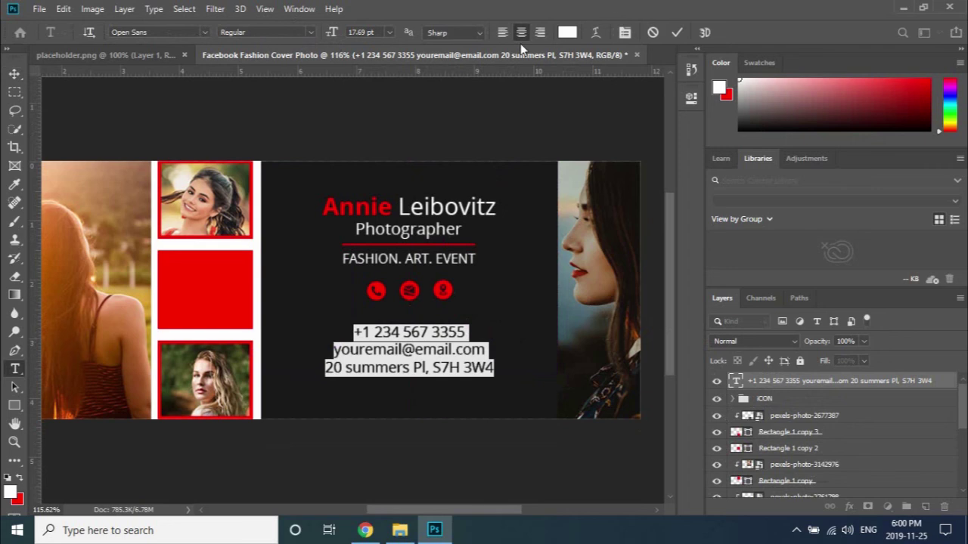
{"action": "left_click", "coordinate": [390, 32]}
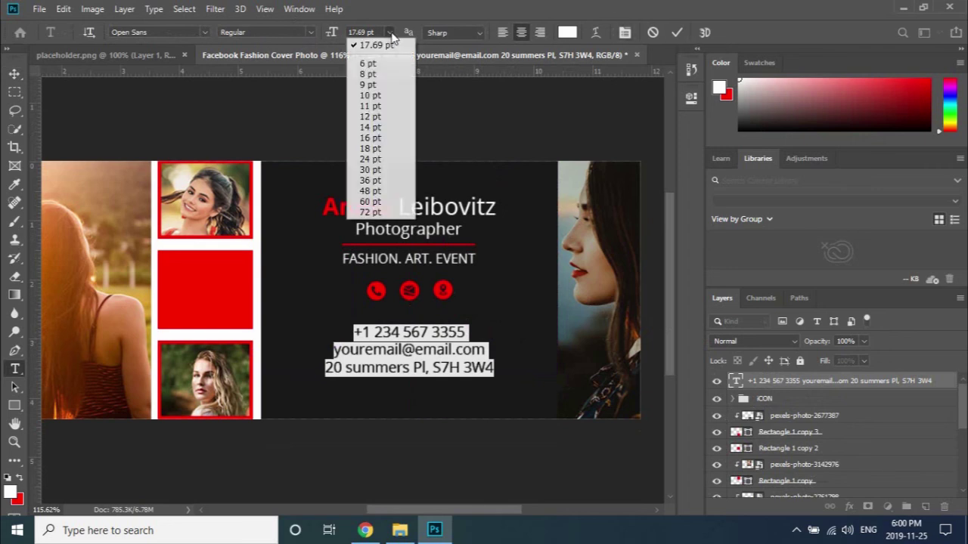
{"action": "left_click", "coordinate": [381, 139]}
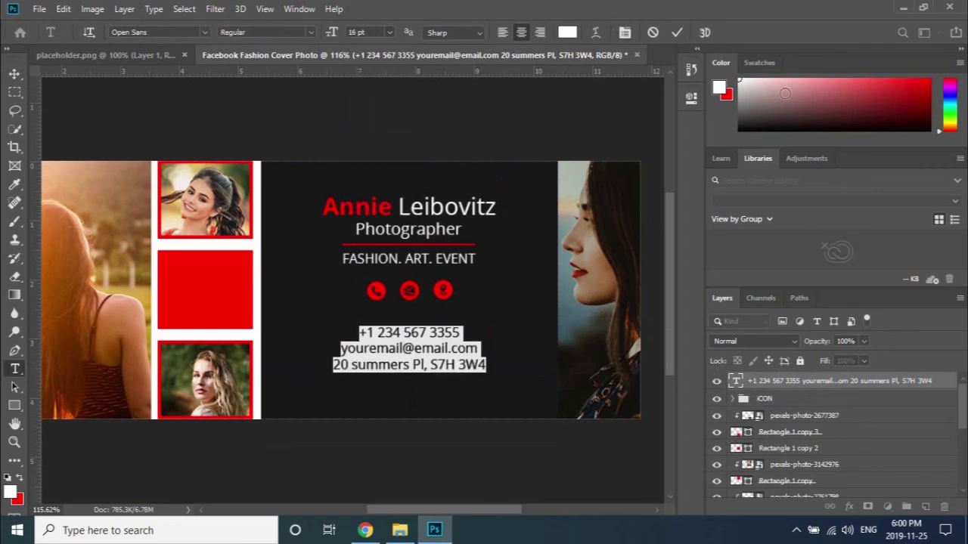
{"action": "left_click", "coordinate": [677, 33]}
{"action": "key", "text": "v"}
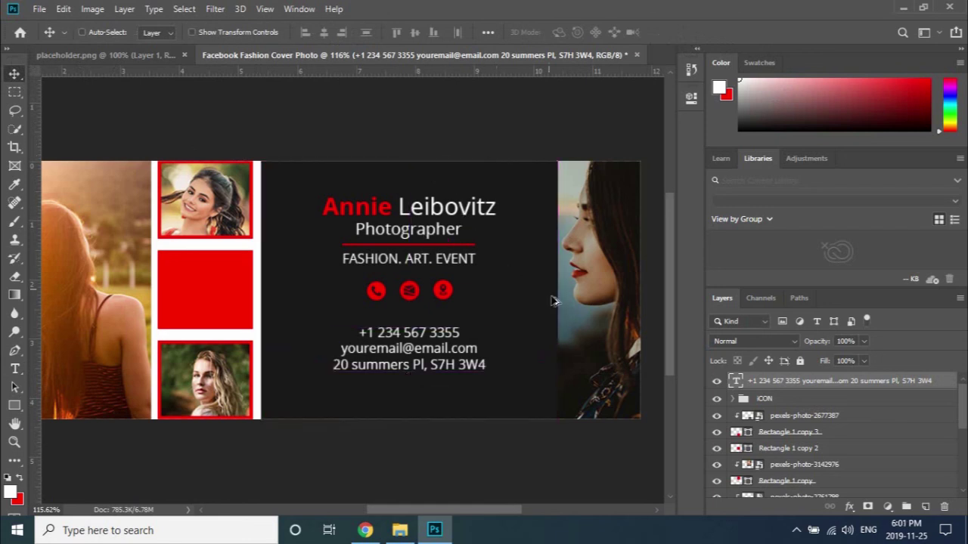
Shift the red boxes and framed photos a few pixels right, then zoom out to view the cover.
{"action": "scroll", "coordinate": [530, 309], "scroll_direction": "down", "scroll_amount": 2}
{"action": "scroll", "coordinate": [304, 290], "scroll_direction": "up", "scroll_amount": 1}
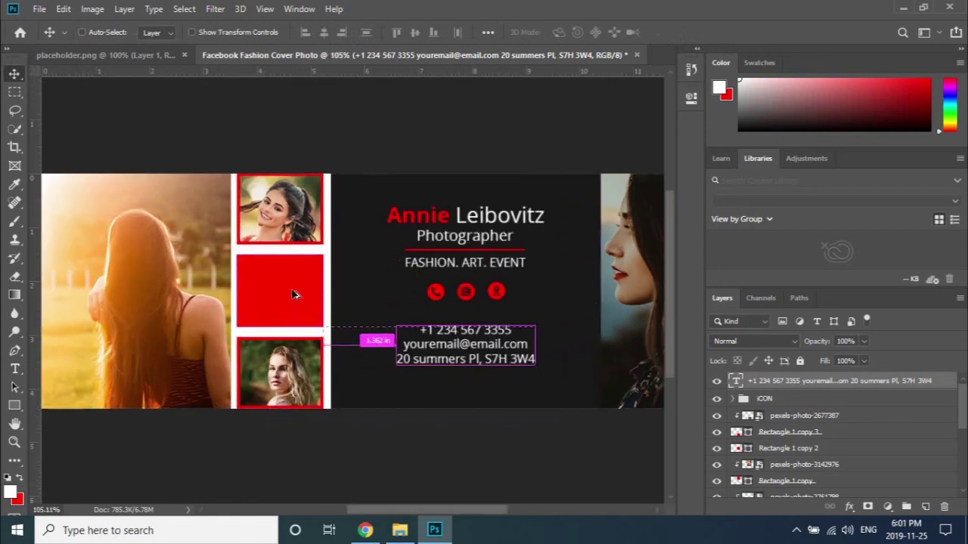
{"action": "left_click_drag", "start_coordinate": [278, 146], "coordinate": [281, 412]}
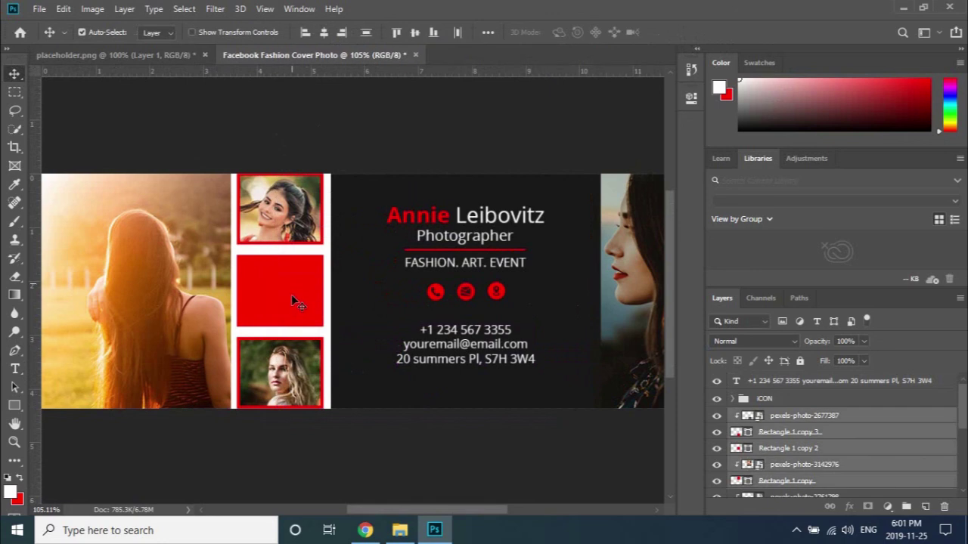
{"action": "left_click_drag", "start_coordinate": [291, 295], "coordinate": [294, 299]}
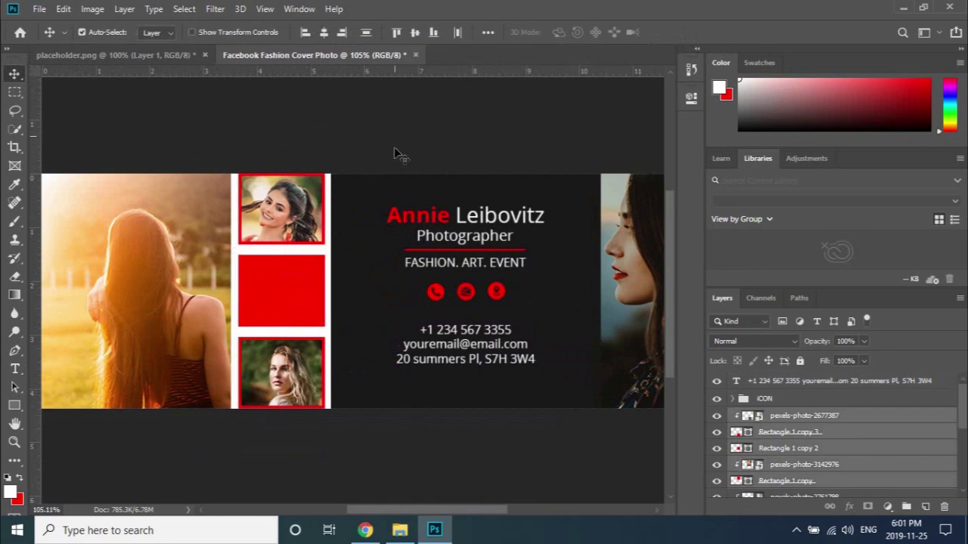
{"action": "key", "text": "ctrl+0"}
{"action": "key", "text": "ctrl+minus"}
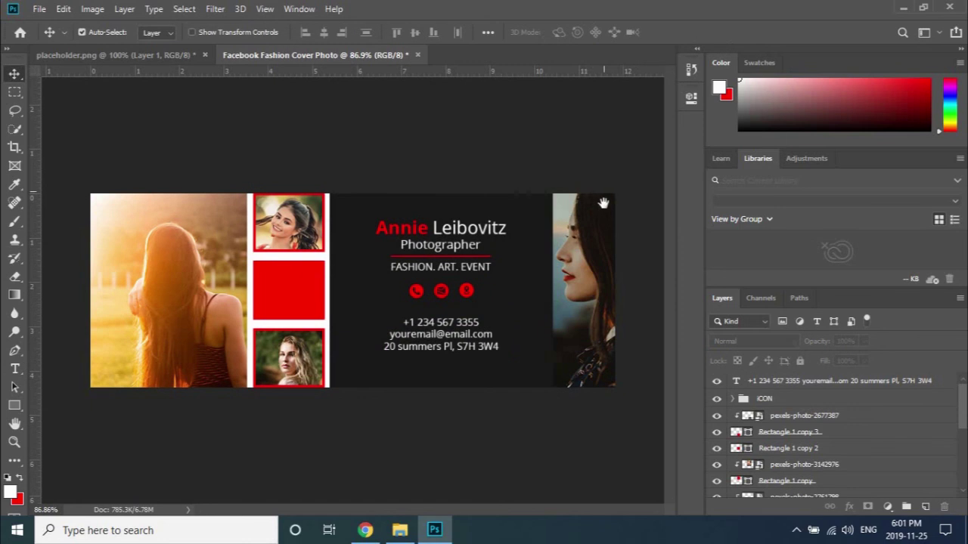